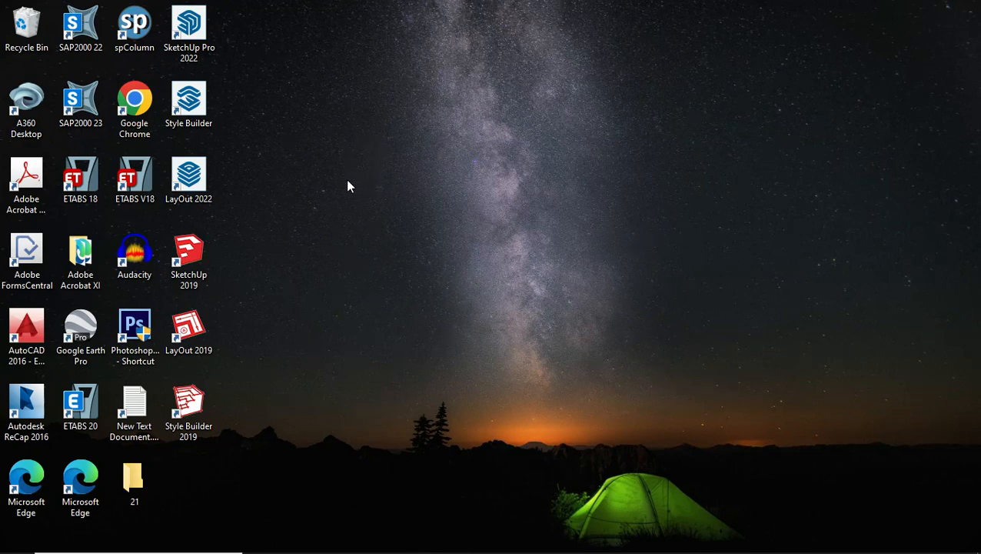
# Switch to SAP2000 and start a new model from the 2D Frames template.
pyautogui.moveTo(368, 552)
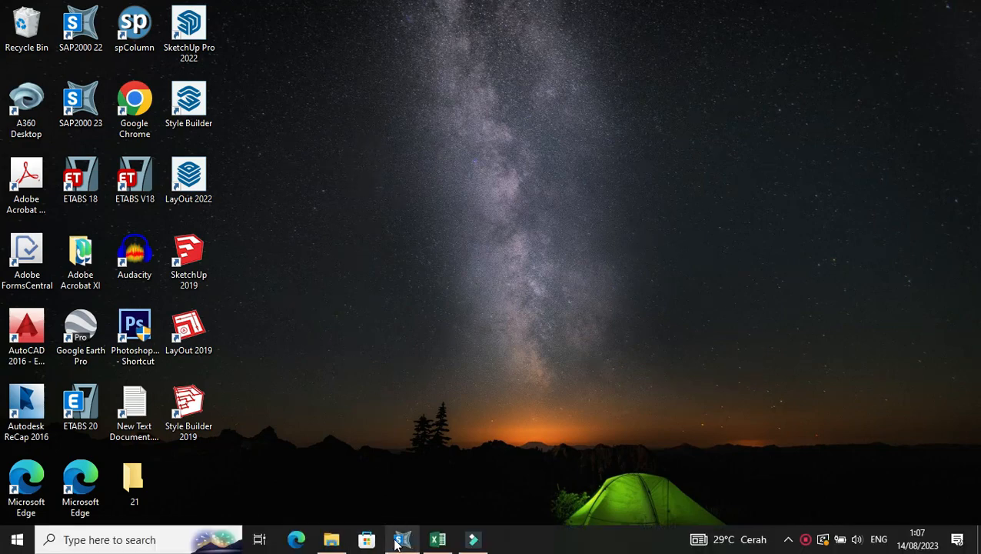
pyautogui.click(396, 543)
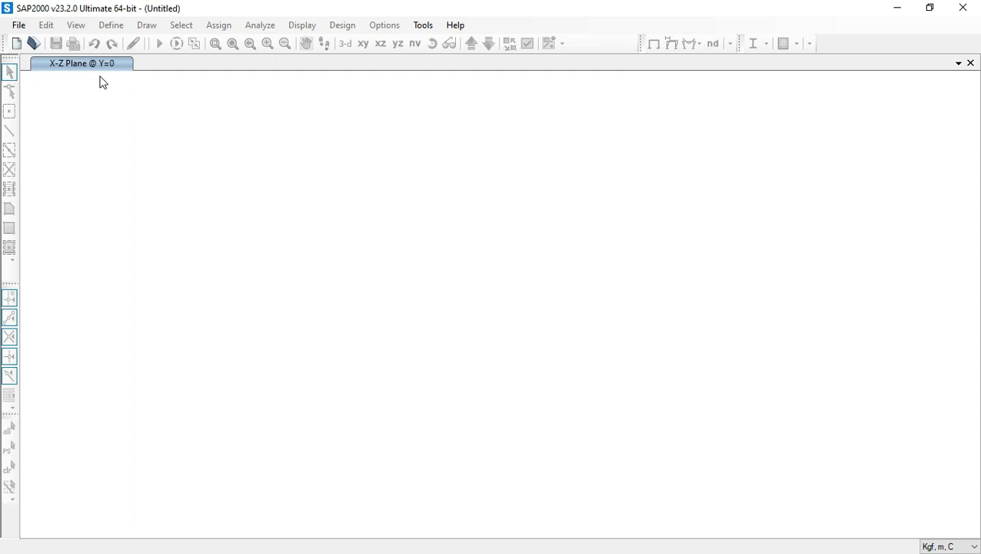
pyautogui.click(18, 26)
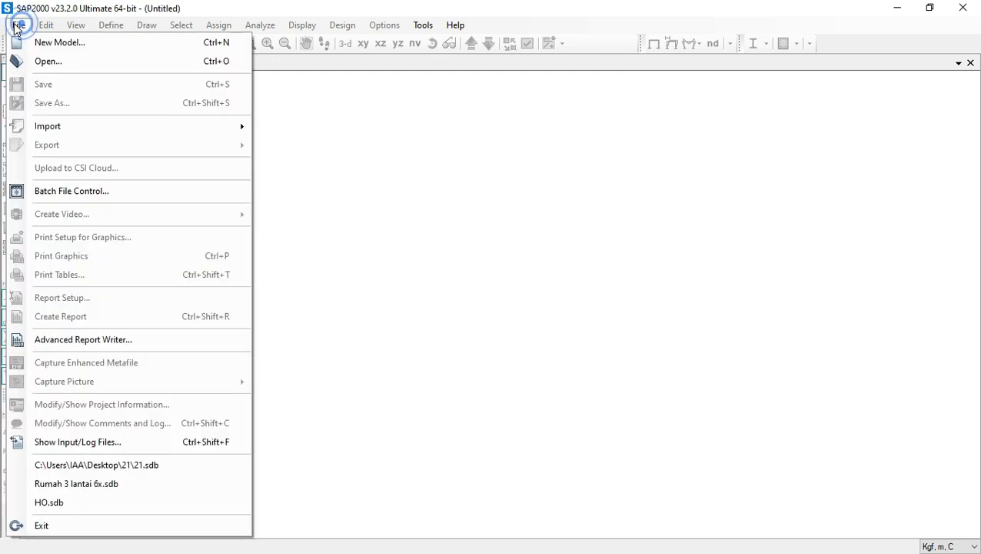
pyautogui.click(56, 45)
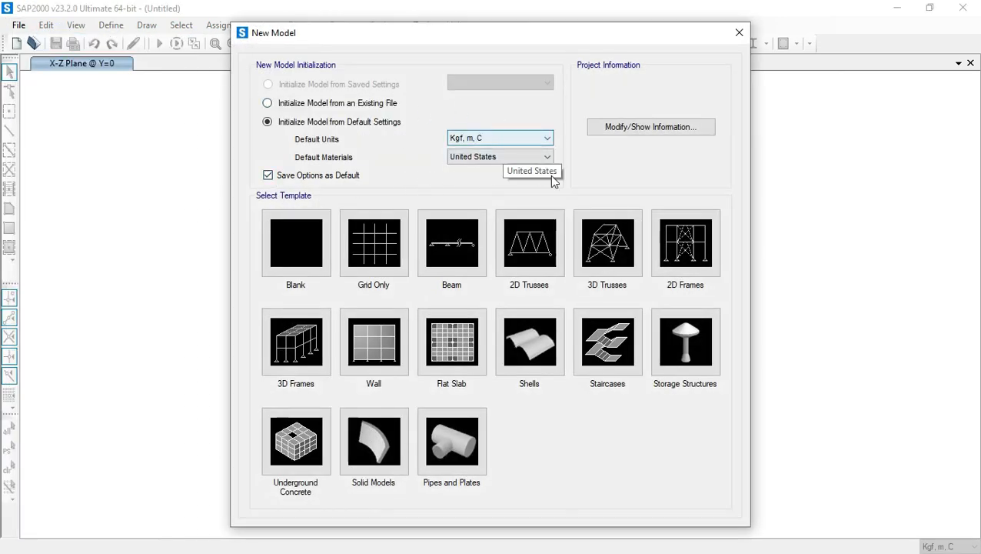
pyautogui.click(694, 245)
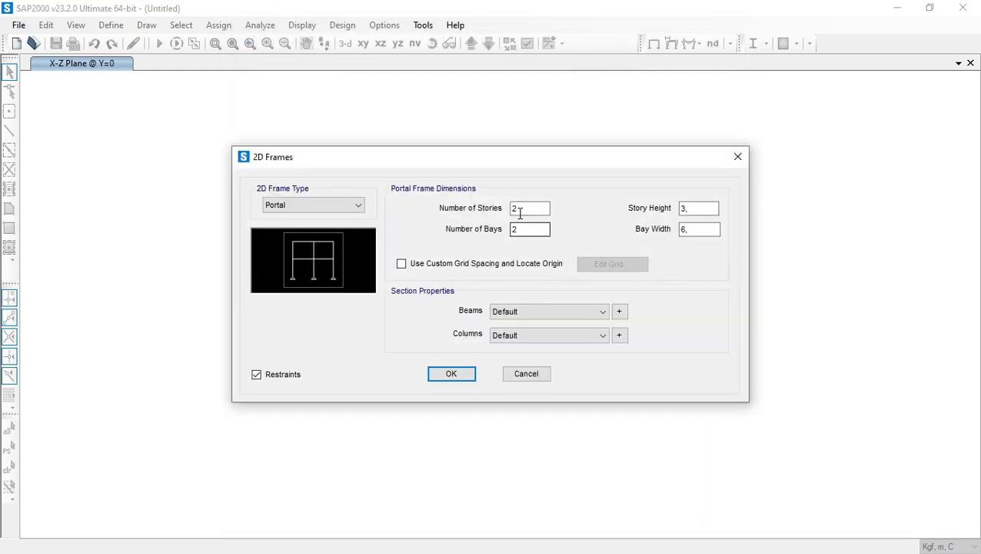
# Set the portal frame to 1 bay with a bay width of 15 m.
pyautogui.moveTo(524, 230); pyautogui.dragTo(505, 232)
pyautogui.write('1')
pyautogui.doubleClick(695, 210)
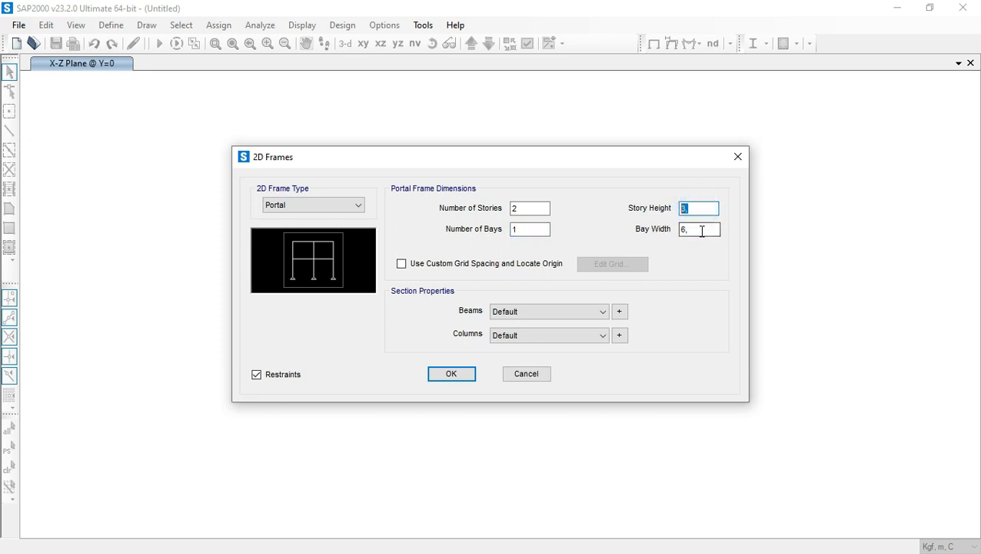
pyautogui.doubleClick(701, 230)
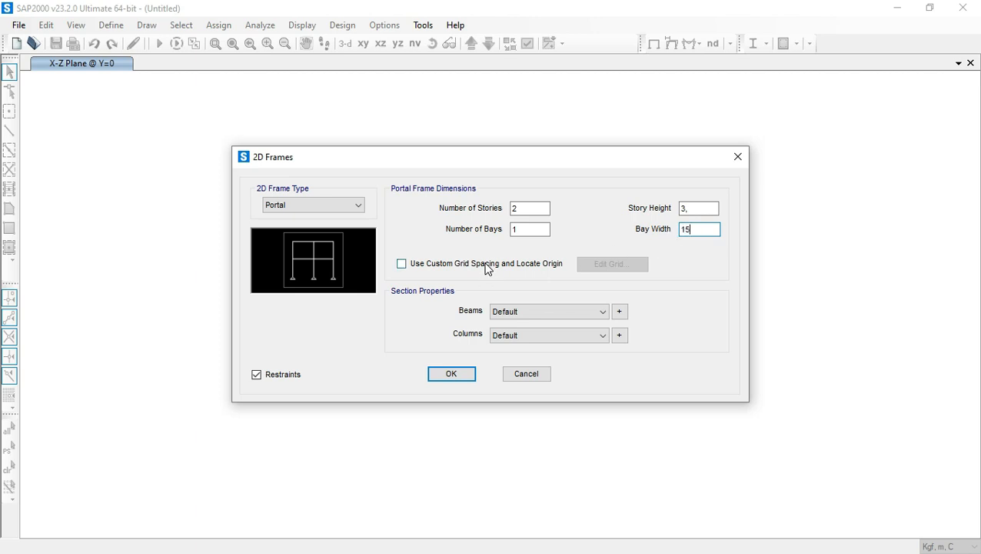
# Enable custom grid spacing and set the X grid ordinates to 0 m for A and 15 m for B.
pyautogui.click(485, 264)
pyautogui.click(612, 264)
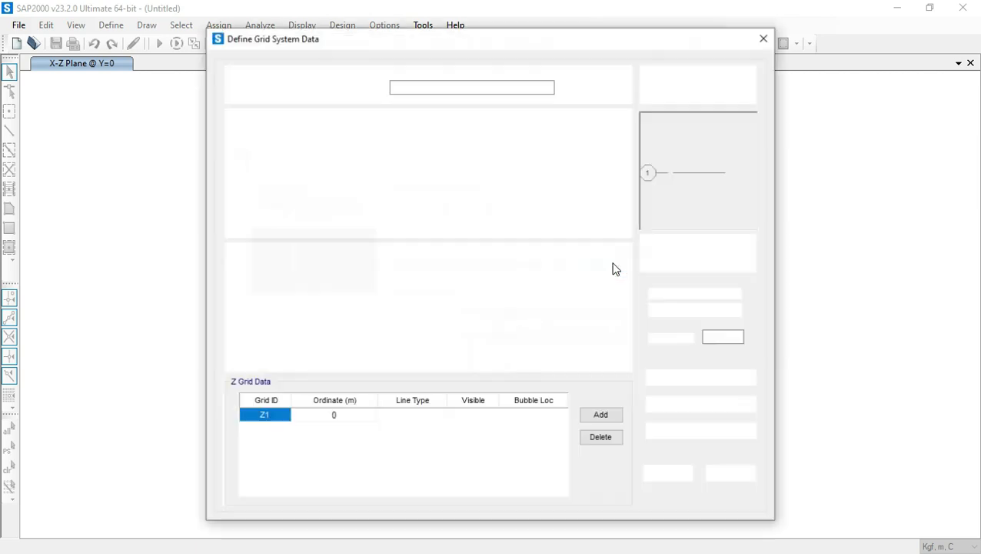
pyautogui.click(317, 147)
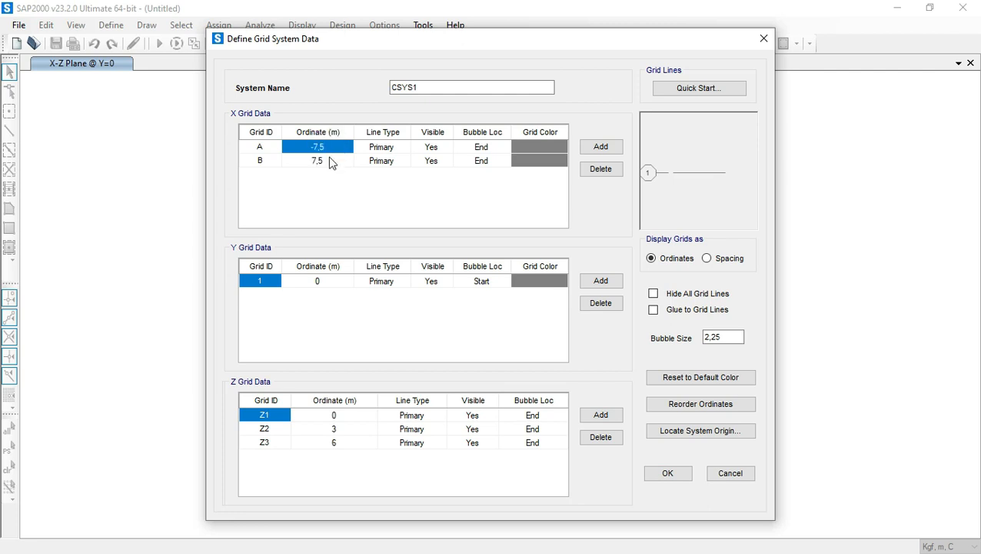
pyautogui.write('0')
pyautogui.click(326, 162)
pyautogui.write('15')
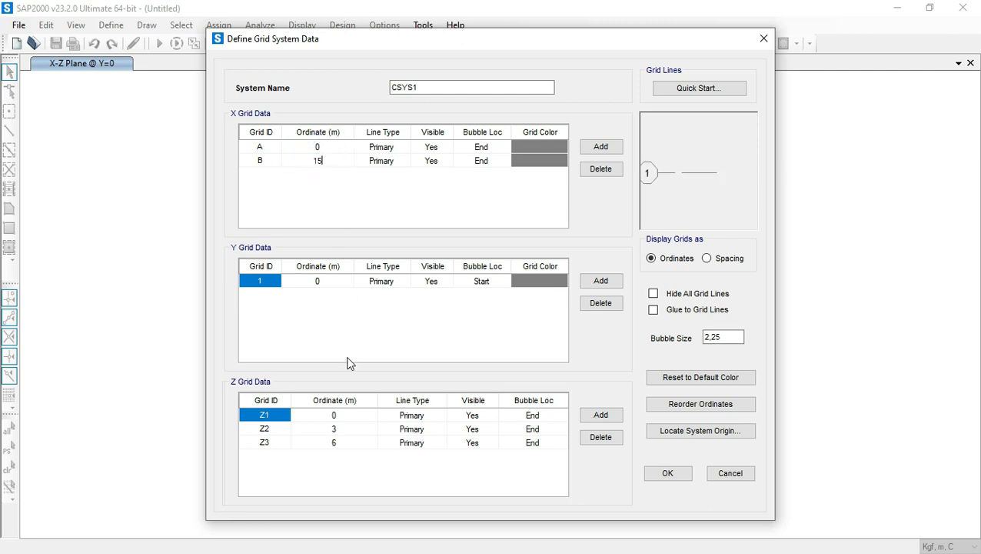
# Set the Z2 grid ordinate to 6 m and Z3 to 9 m, and create the portal frame.
pyautogui.click(342, 431)
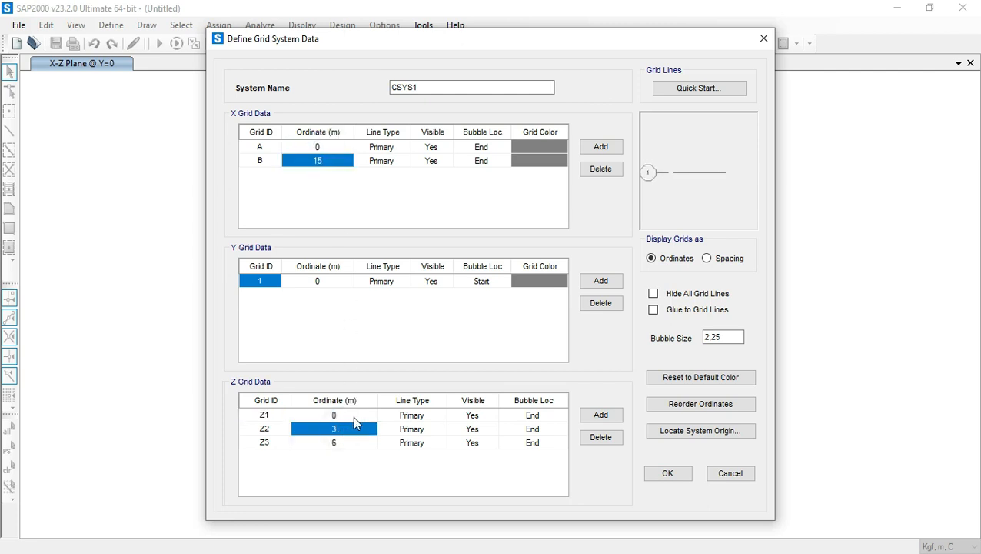
pyautogui.write('6')
pyautogui.click(343, 445)
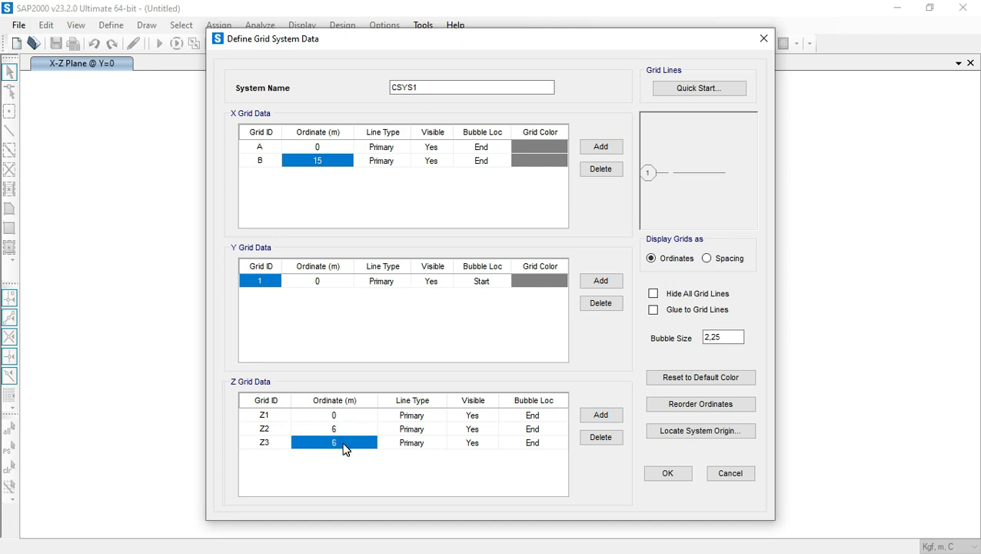
pyautogui.write('9')
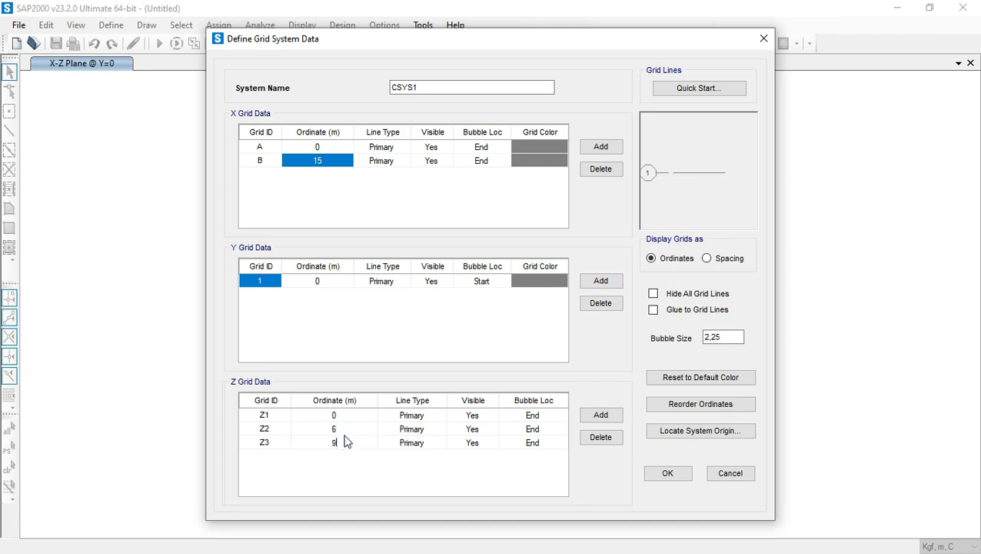
pyautogui.click(344, 437)
pyautogui.click(667, 473)
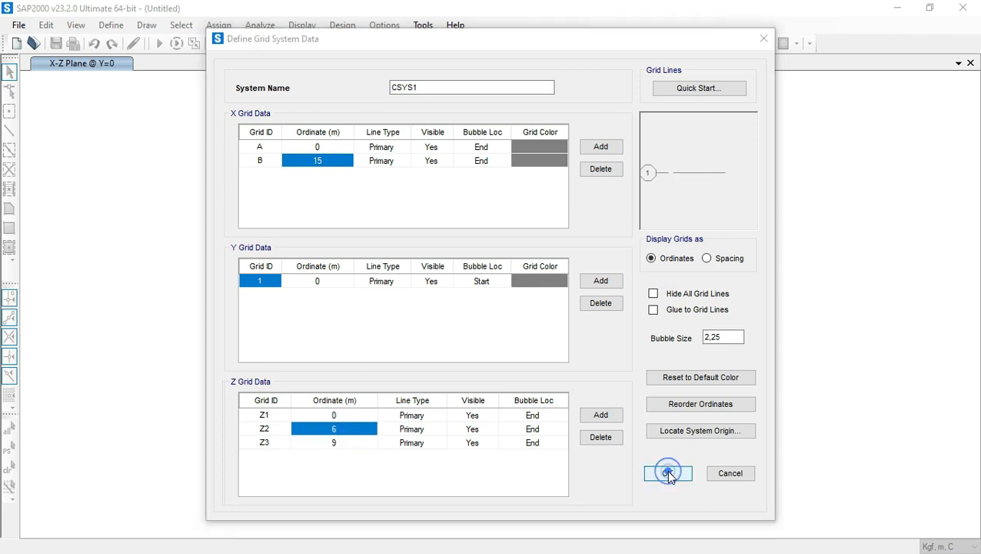
pyautogui.click(470, 375)
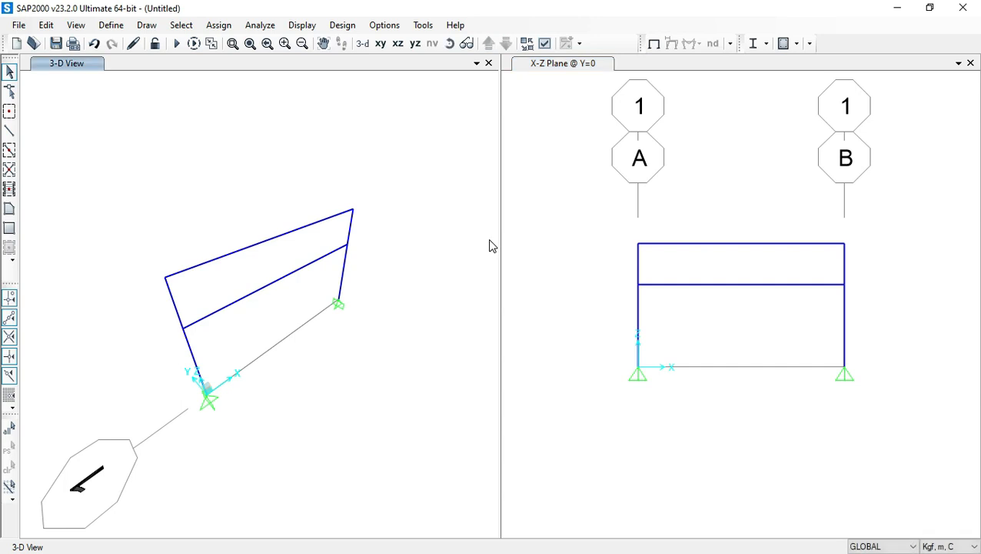
# Close the 3-D view and draw two straight rafters from the eaves joints at Z 6 m to the ridge at X 7.5 m, Z 9 m.
pyautogui.click(488, 64)
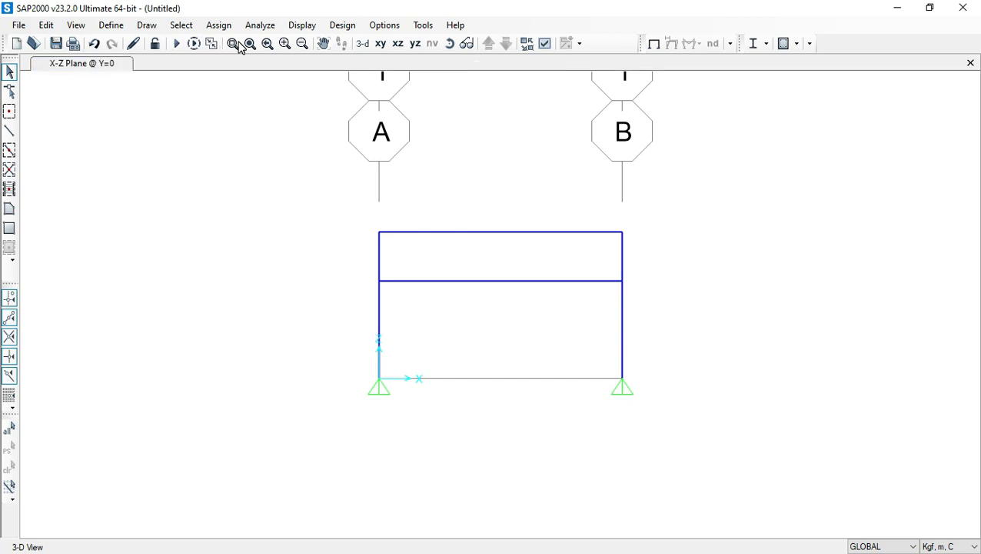
pyautogui.click(233, 44)
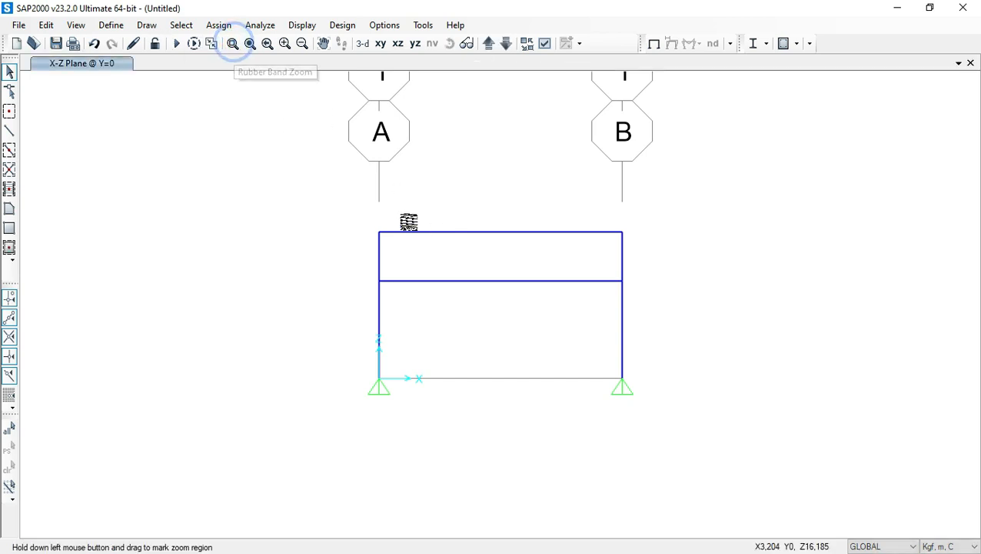
pyautogui.moveTo(359, 207); pyautogui.dragTo(648, 419)
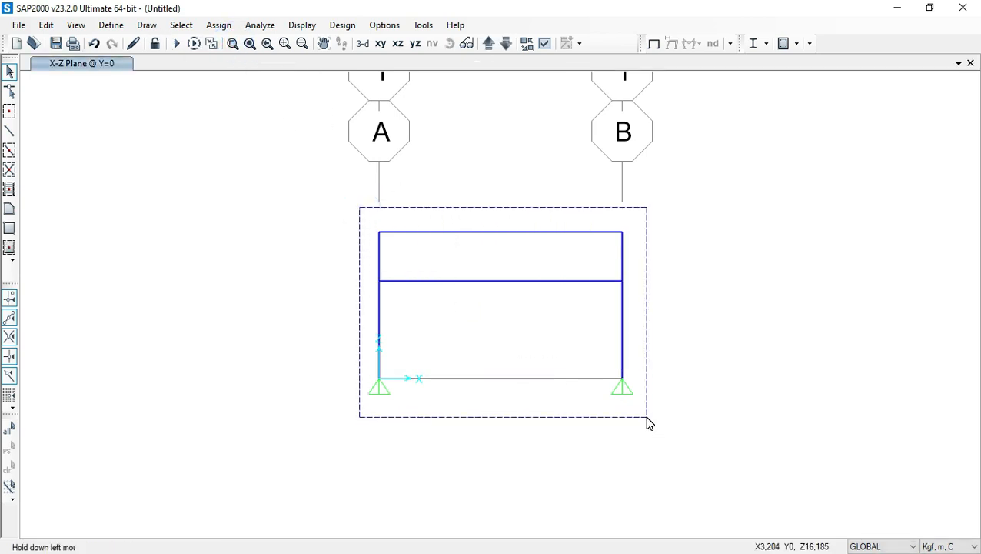
pyautogui.click(9, 133)
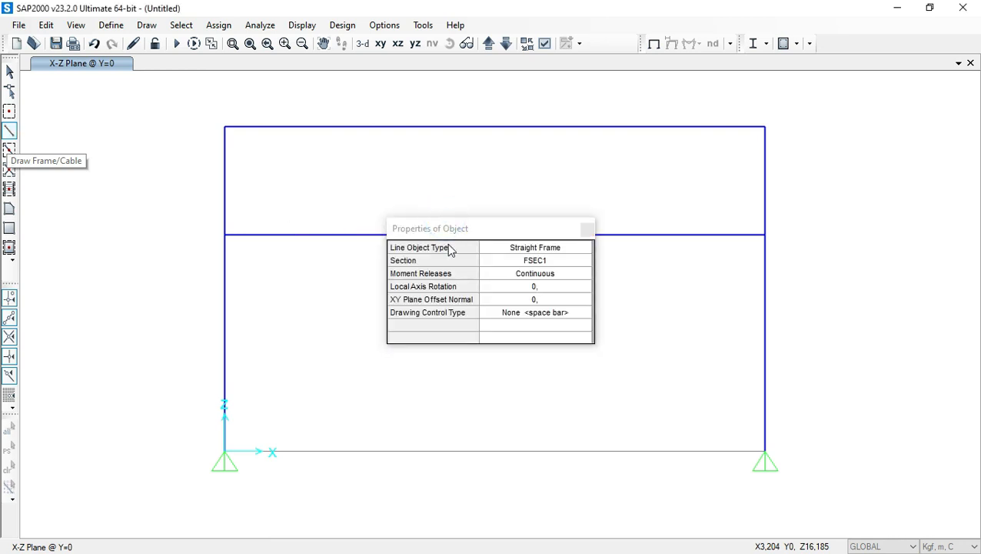
pyautogui.click(224, 235)
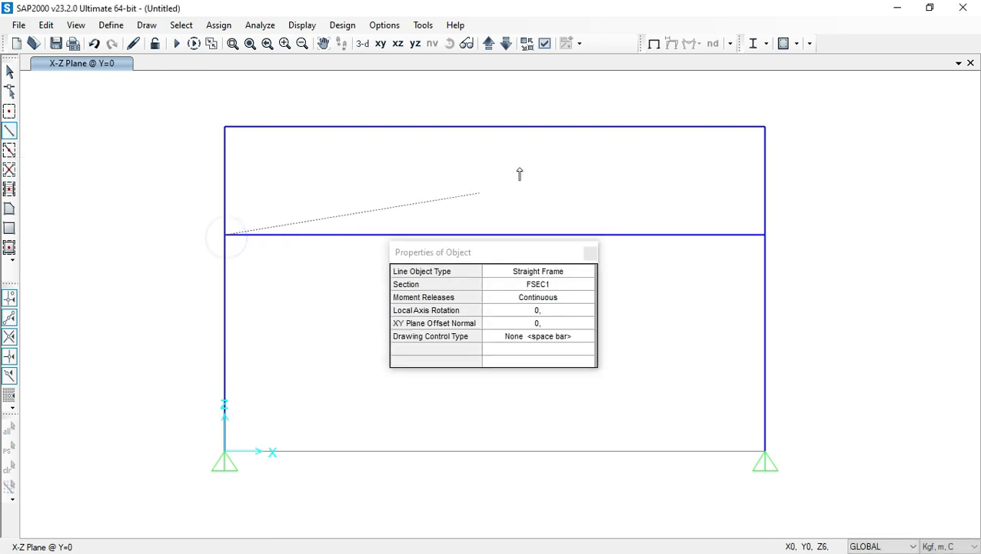
pyautogui.click(496, 129)
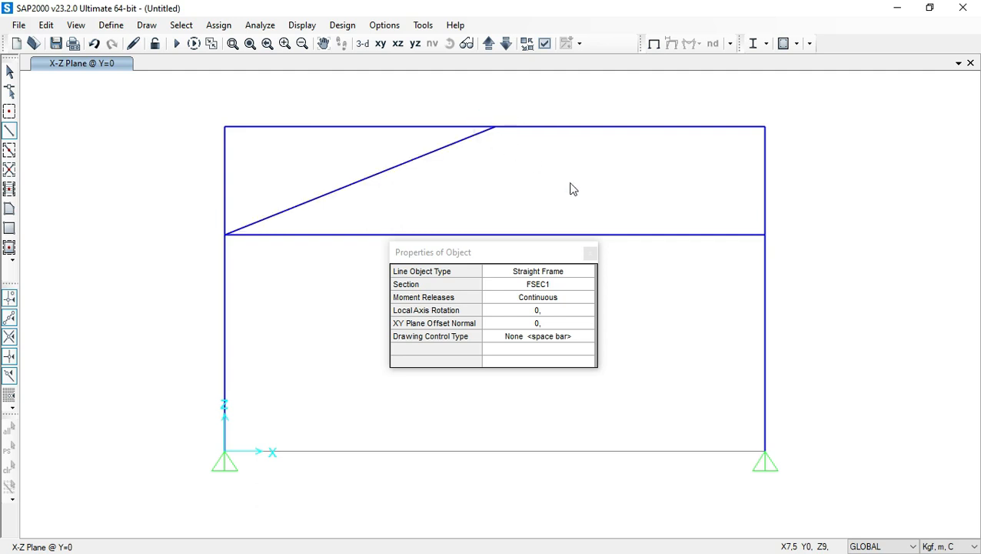
pyautogui.click(766, 234)
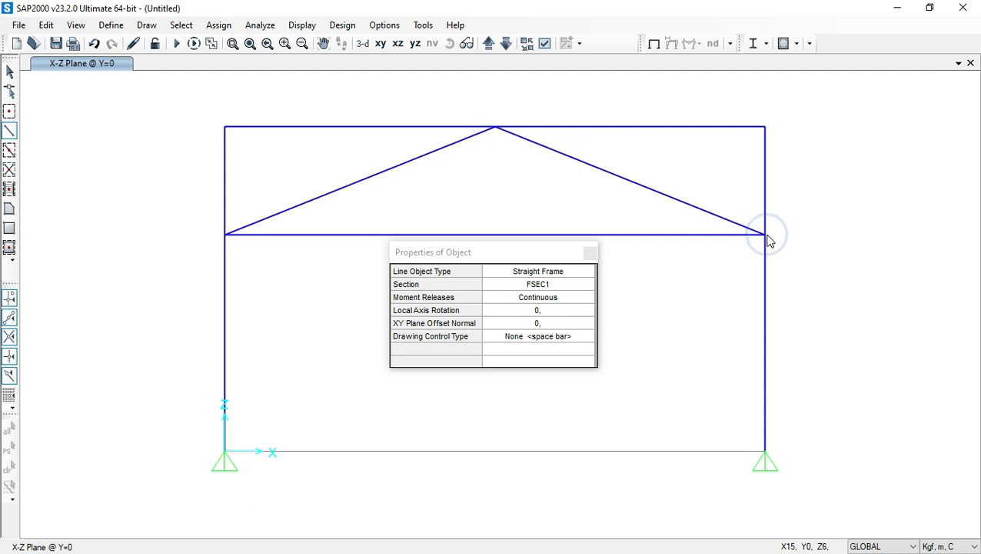
pyautogui.click(10, 72)
pyautogui.click(10, 72)
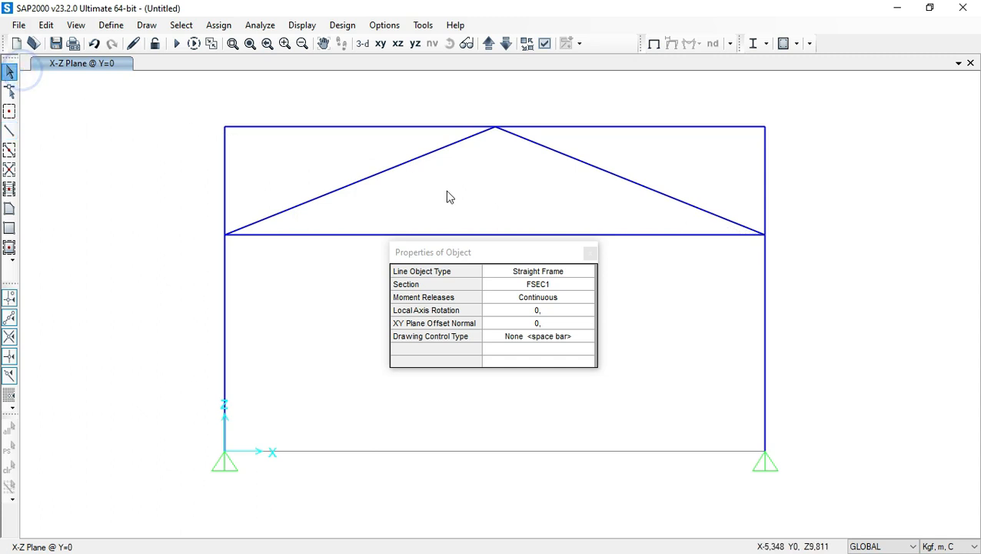
# Delete the horizontal beam at eaves level, the top beam and the upper column segments, keeping the gable outline.
pyautogui.moveTo(613, 213); pyautogui.dragTo(572, 262)
pyautogui.press('Delete')
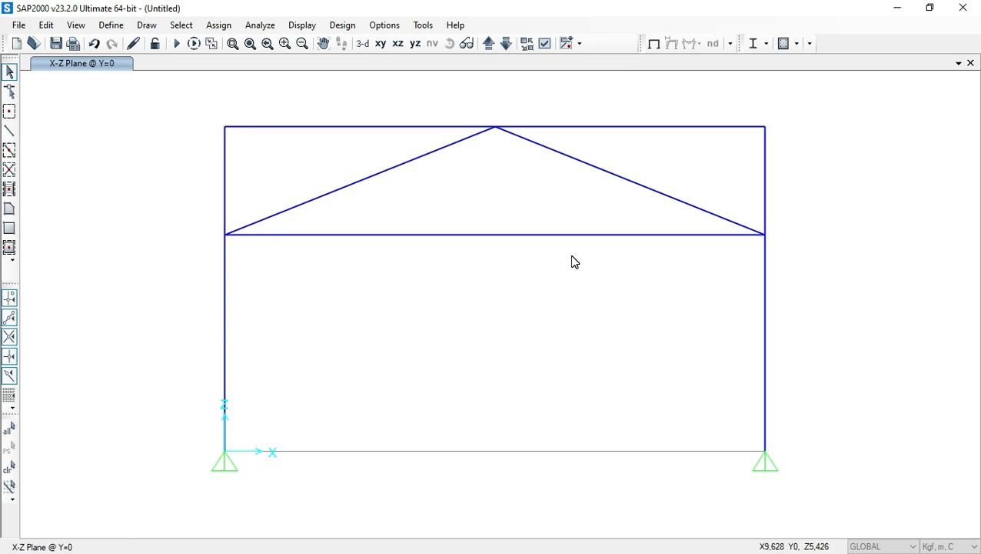
pyautogui.click(796, 147)
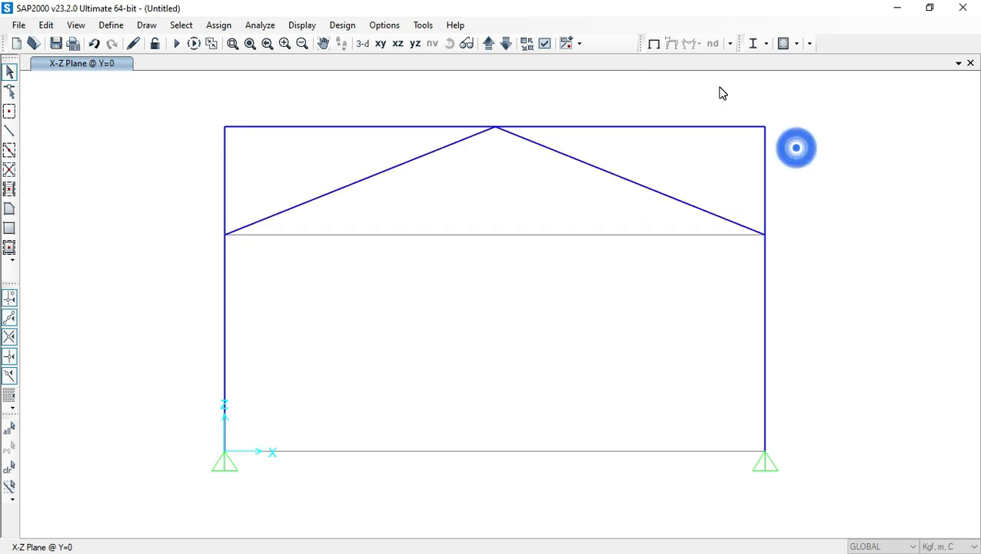
pyautogui.moveTo(247, 105); pyautogui.dragTo(188, 157)
pyautogui.press('Delete')
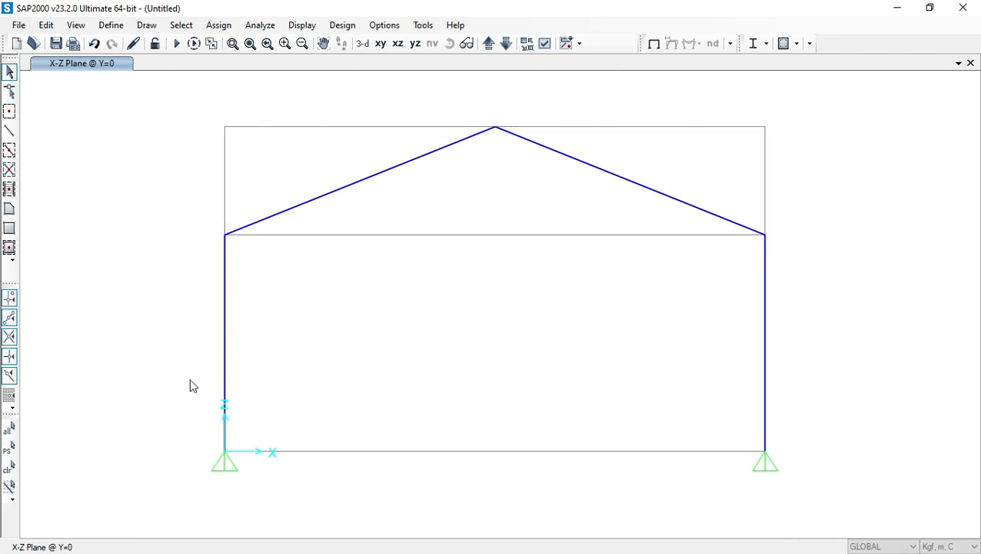
# Assign pinned joint restraints to both column base joints.
pyautogui.moveTo(170, 402); pyautogui.dragTo(798, 493)
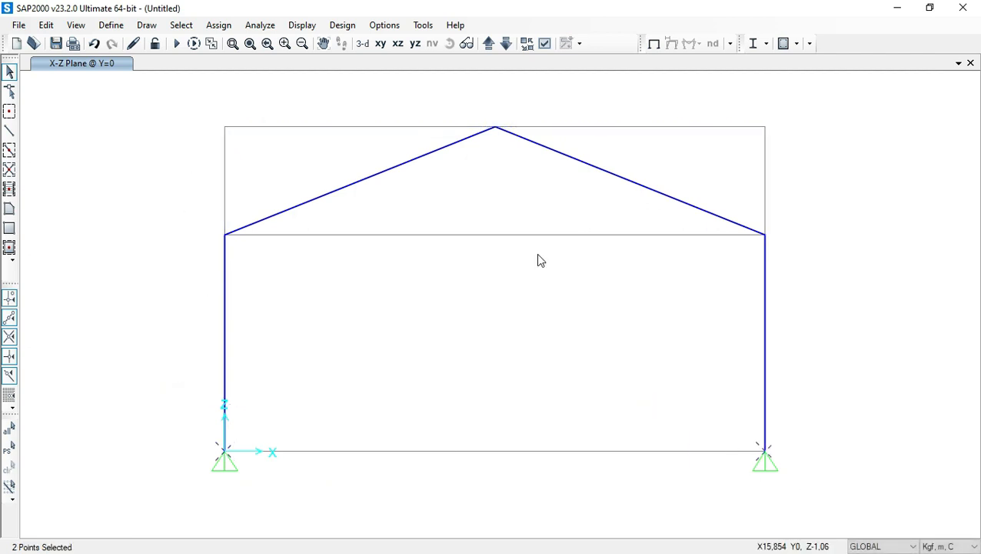
pyautogui.click(223, 26)
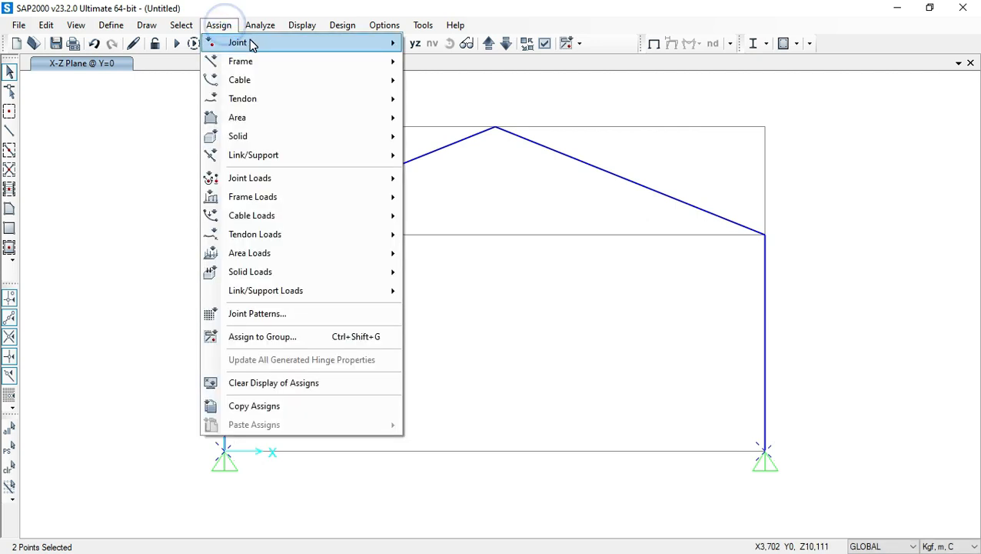
pyautogui.moveTo(252, 42)
pyautogui.click(467, 46)
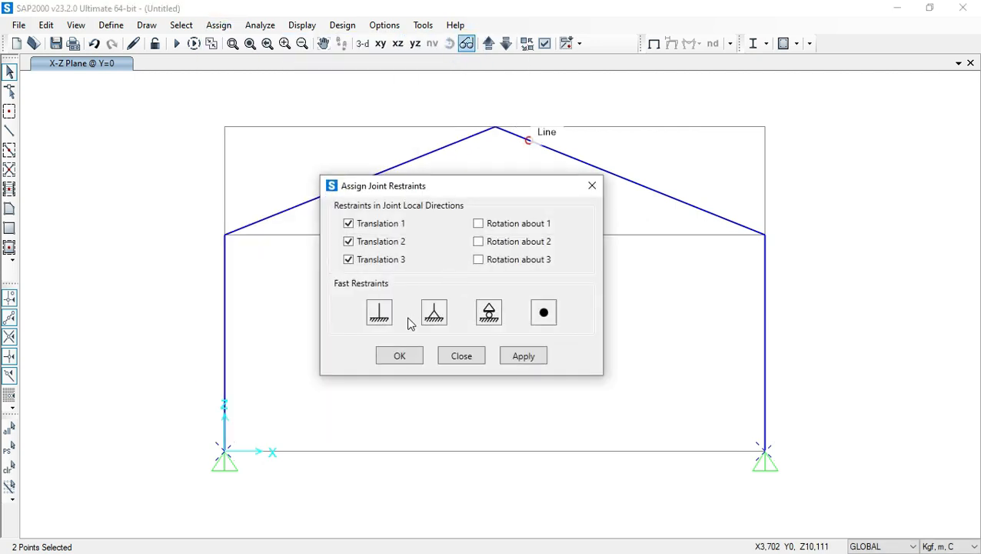
pyautogui.click(433, 312)
pyautogui.click(399, 358)
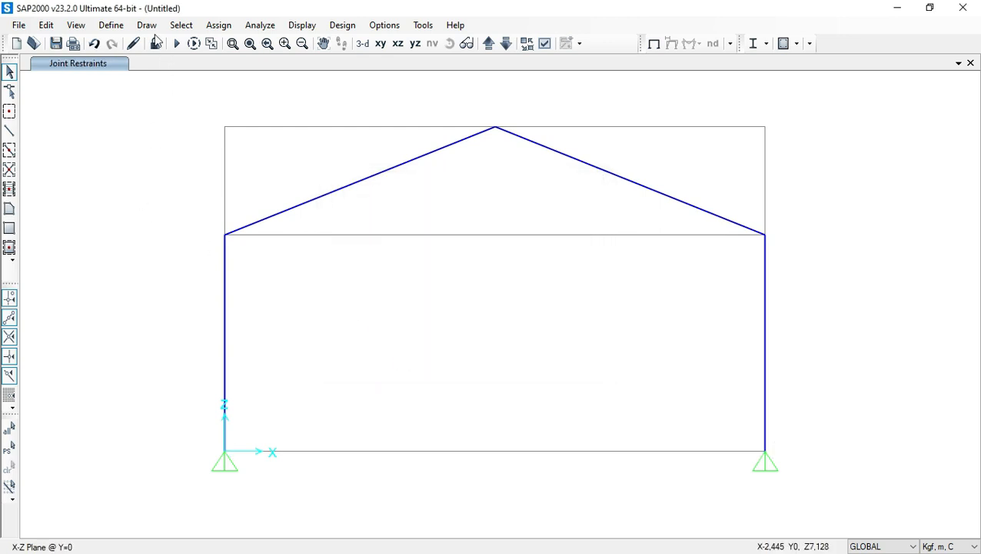
# Add a new United States steel material with the ASTM A36 standard.
pyautogui.click(111, 26)
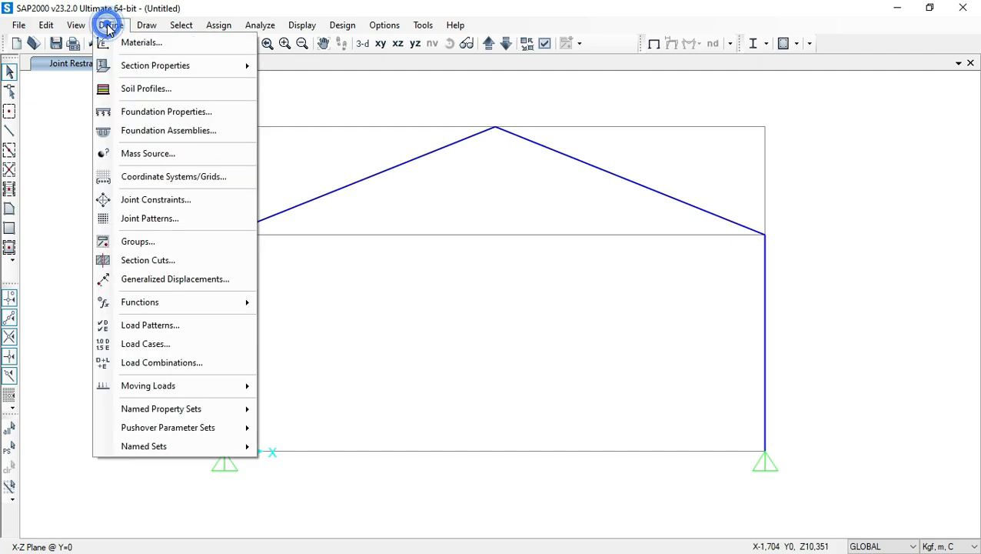
pyautogui.click(153, 44)
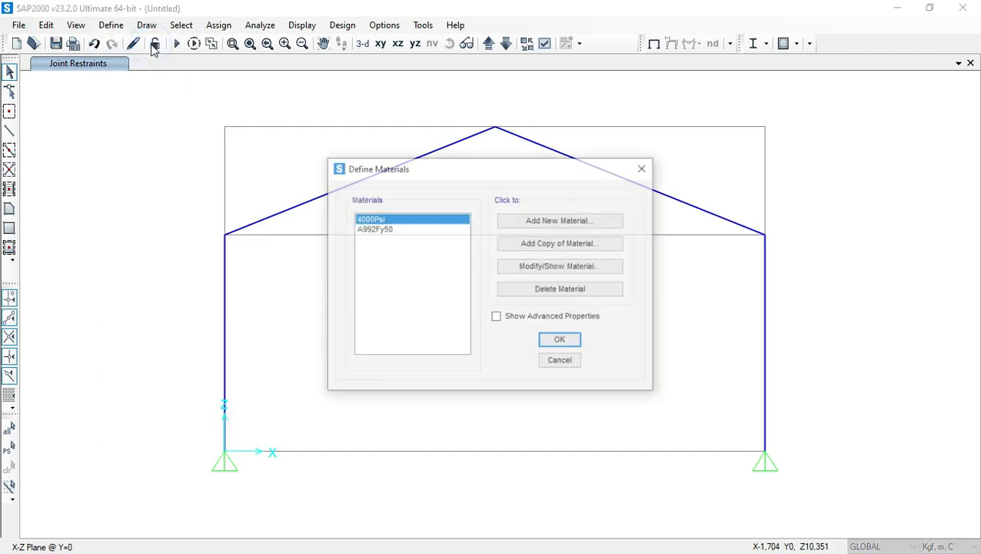
pyautogui.click(405, 231)
pyautogui.click(548, 220)
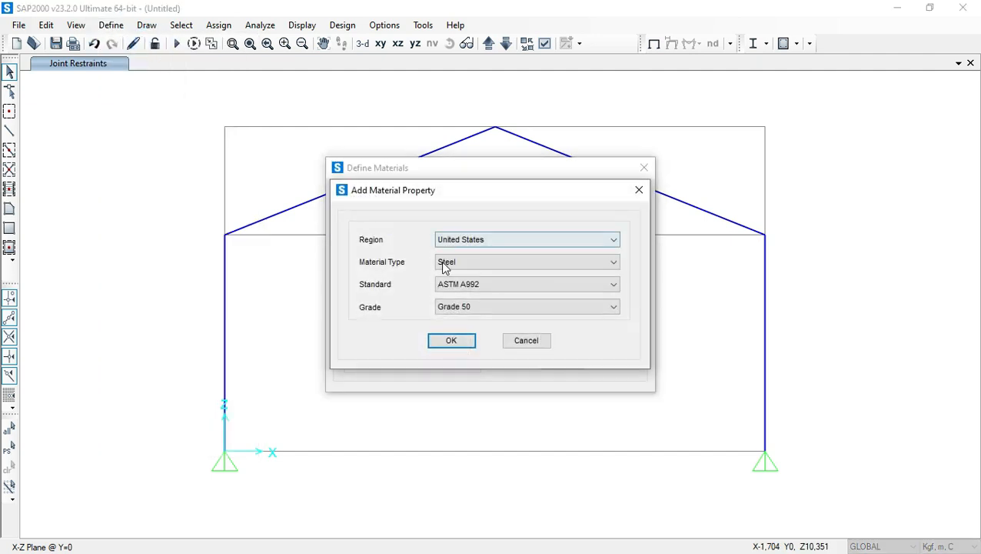
pyautogui.click(476, 285)
pyautogui.click(476, 299)
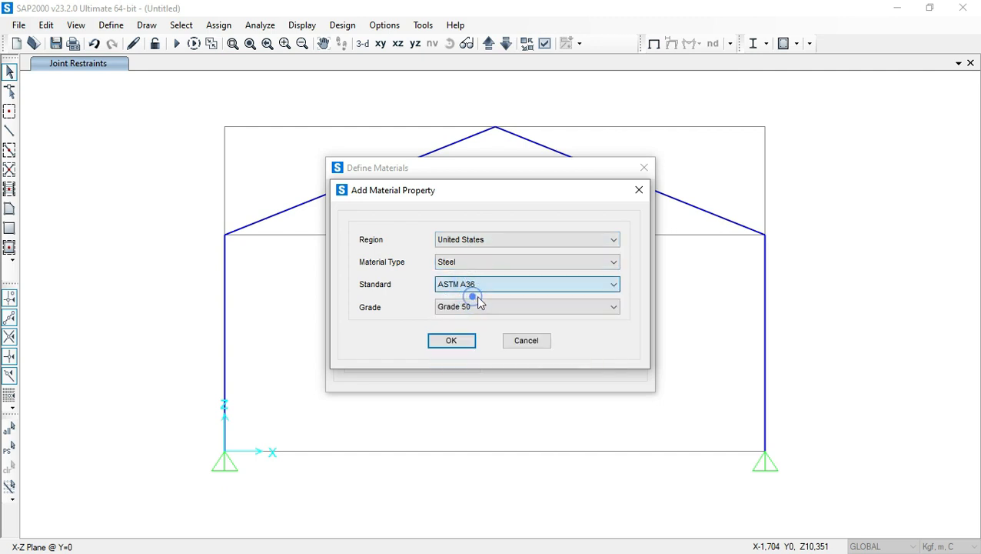
pyautogui.click(455, 341)
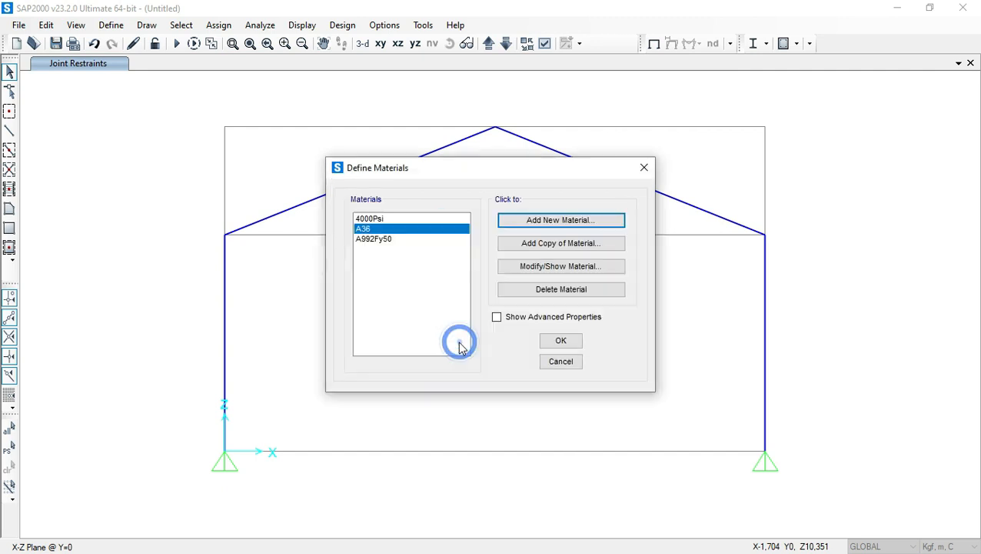
# Accept the material definitions with the added A36 steel.
pyautogui.click(563, 342)
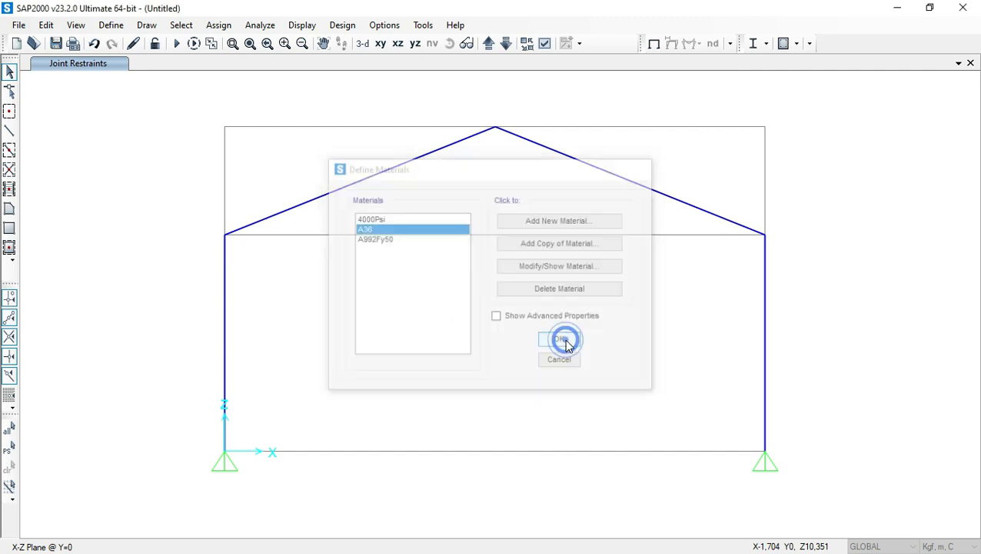
pyautogui.click(112, 26)
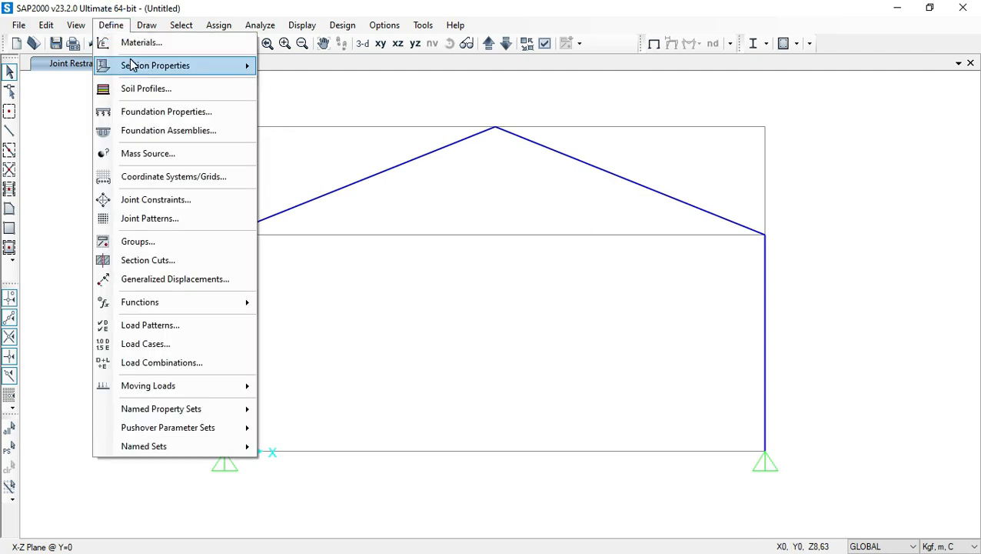
pyautogui.moveTo(228, 66)
pyautogui.click(300, 67)
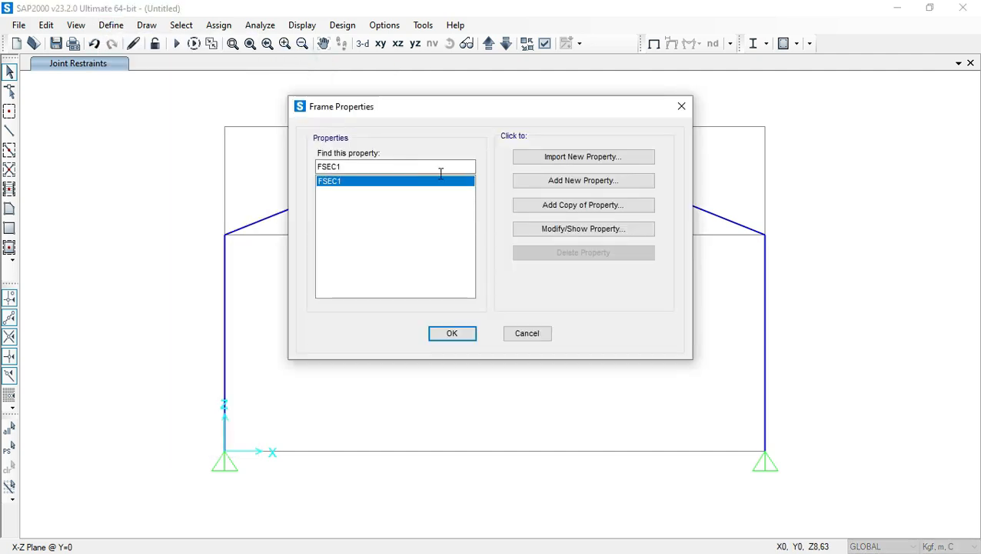
pyautogui.click(592, 180)
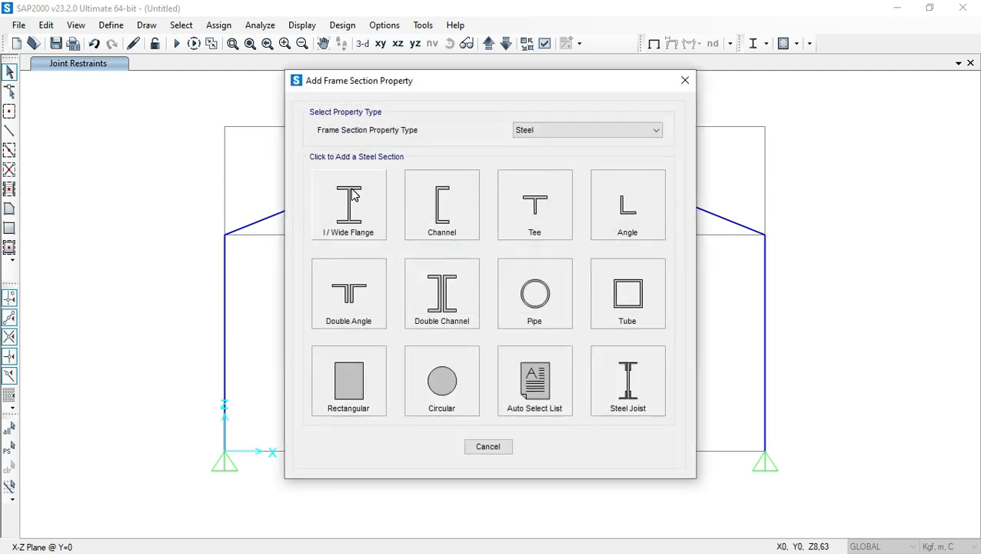
pyautogui.click(349, 194)
pyautogui.moveTo(455, 136); pyautogui.dragTo(383, 136)
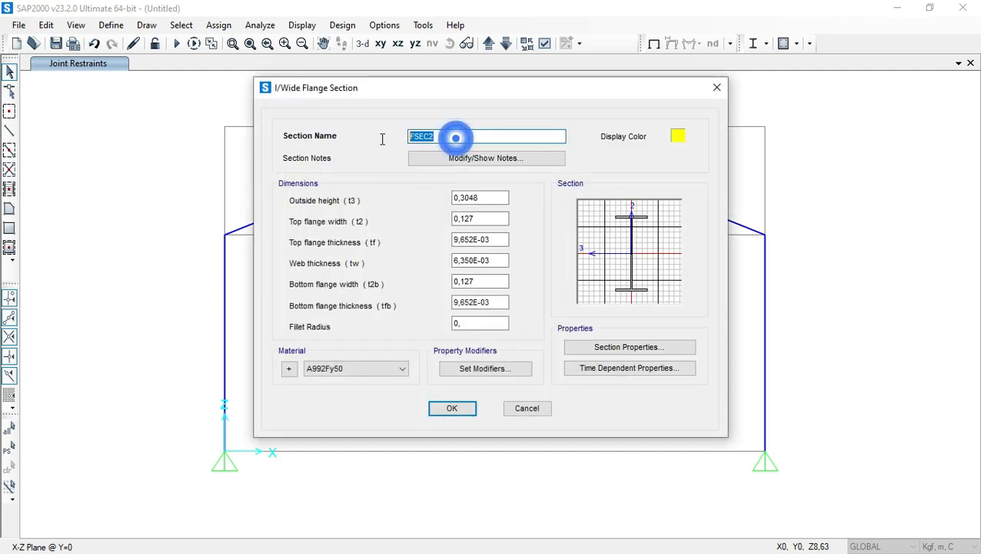
pyautogui.click(527, 408)
pyautogui.click(532, 333)
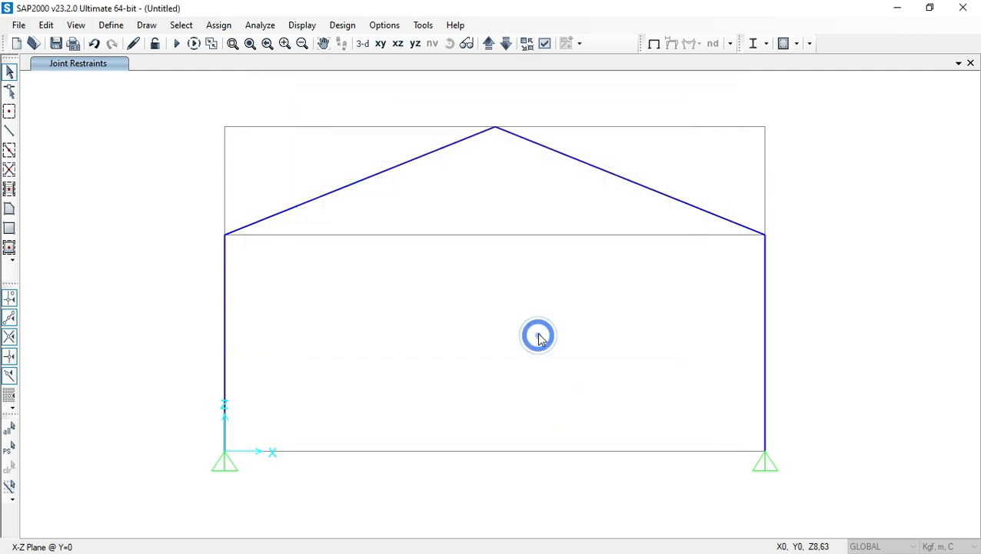
# Switch the model's units to Kgf, mm, C.
pyautogui.click(939, 546)
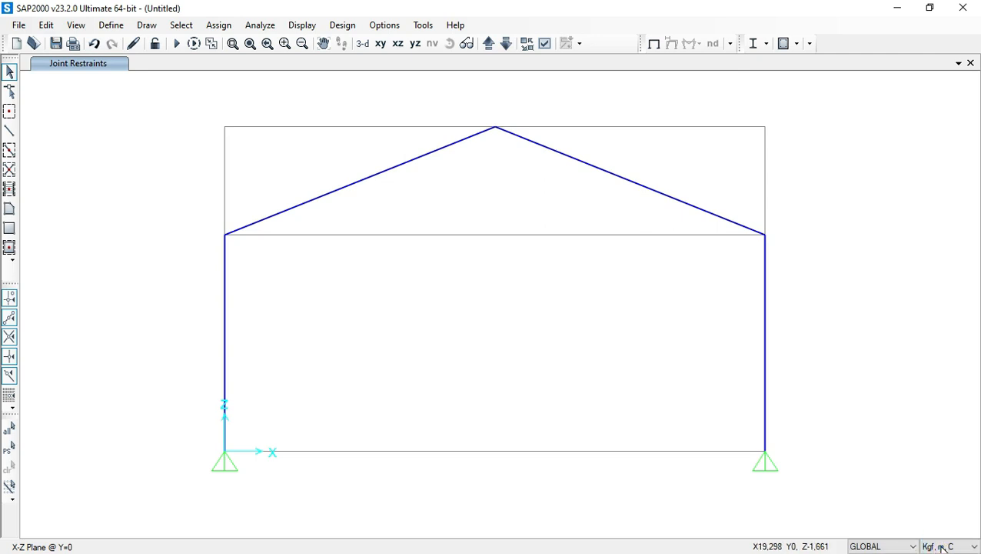
pyautogui.click(936, 450)
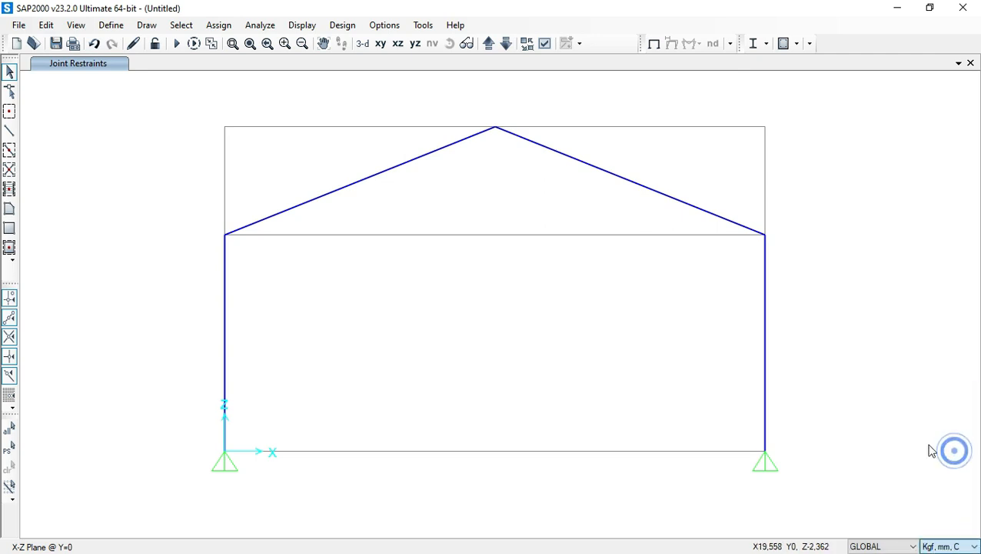
# Start a new steel I/Wide Flange frame section named RAFTER with a bright green display color.
pyautogui.click(113, 28)
pyautogui.moveTo(225, 72)
pyautogui.click(291, 66)
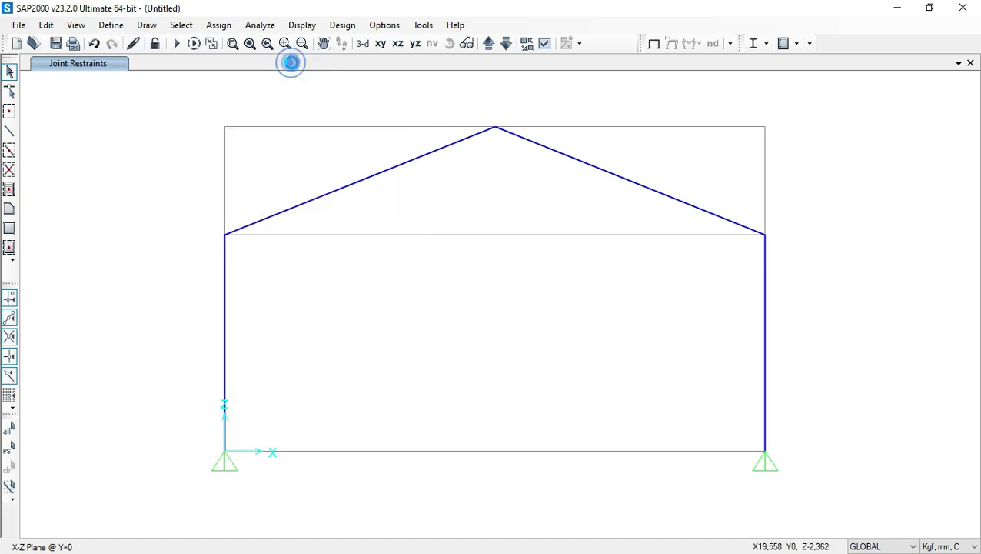
pyautogui.click(573, 180)
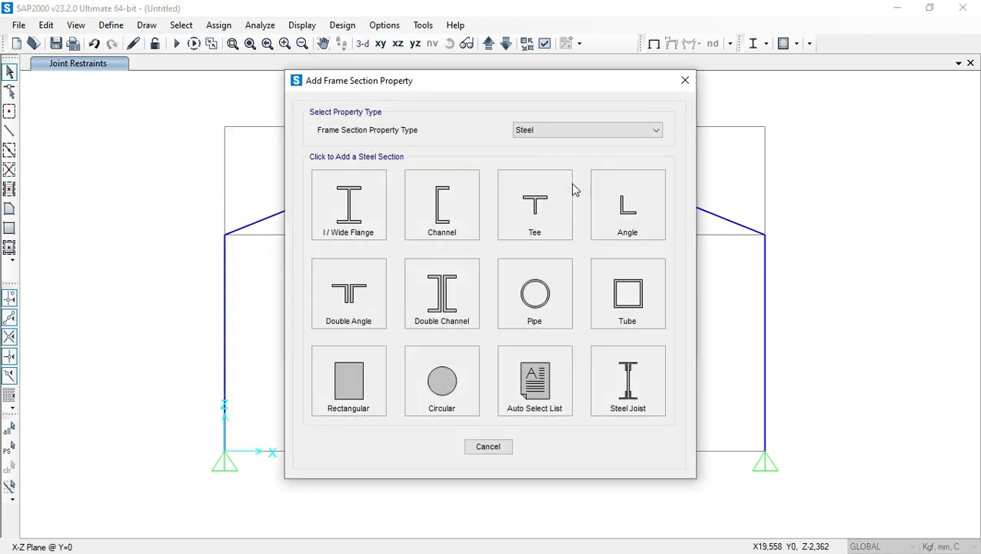
pyautogui.click(350, 206)
pyautogui.doubleClick(457, 136)
pyautogui.write('RAFTER')
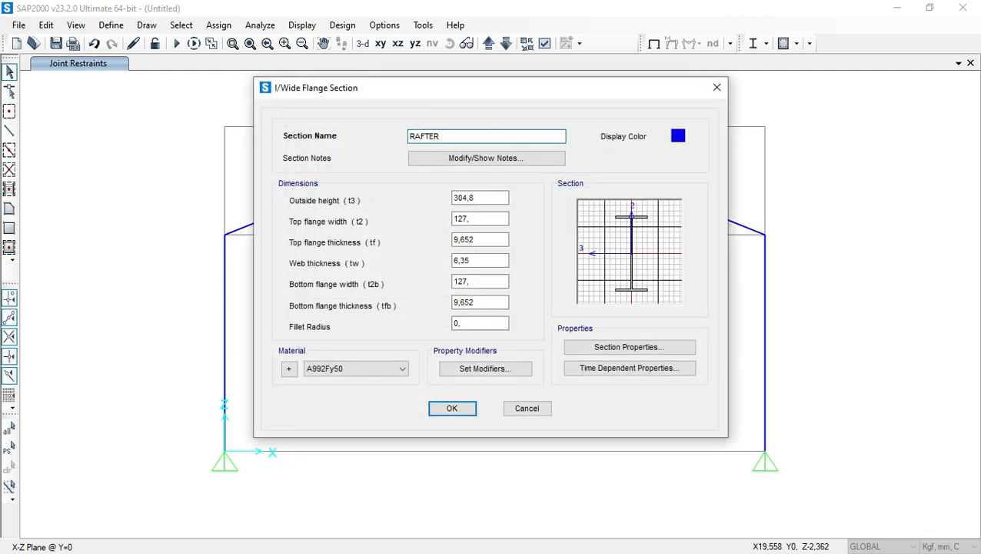
pyautogui.click(677, 136)
pyautogui.click(461, 182)
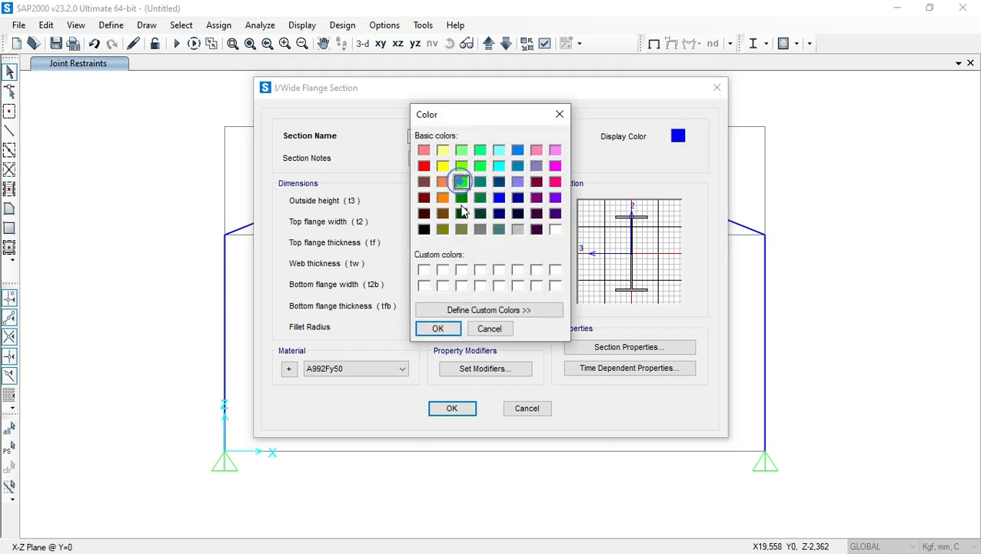
pyautogui.click(437, 329)
# Set the RAFTER section's outside height to 250 mm, top flange to 125 mm wide and 9 mm thick, and web thickness to 6 mm.
pyautogui.press('Tab')
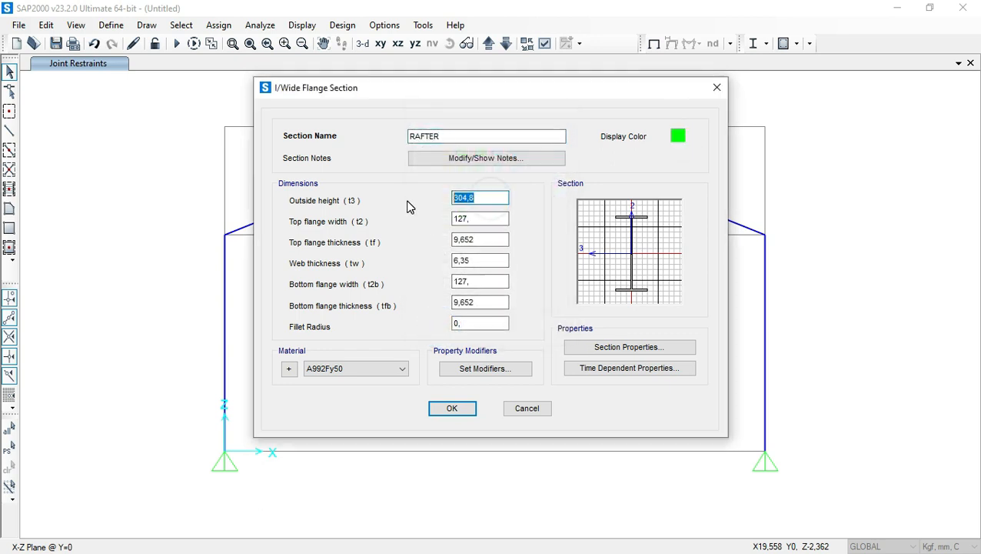
pyautogui.write('250')
pyautogui.press('Tab')
pyautogui.write('125')
pyautogui.doubleClick(490, 240)
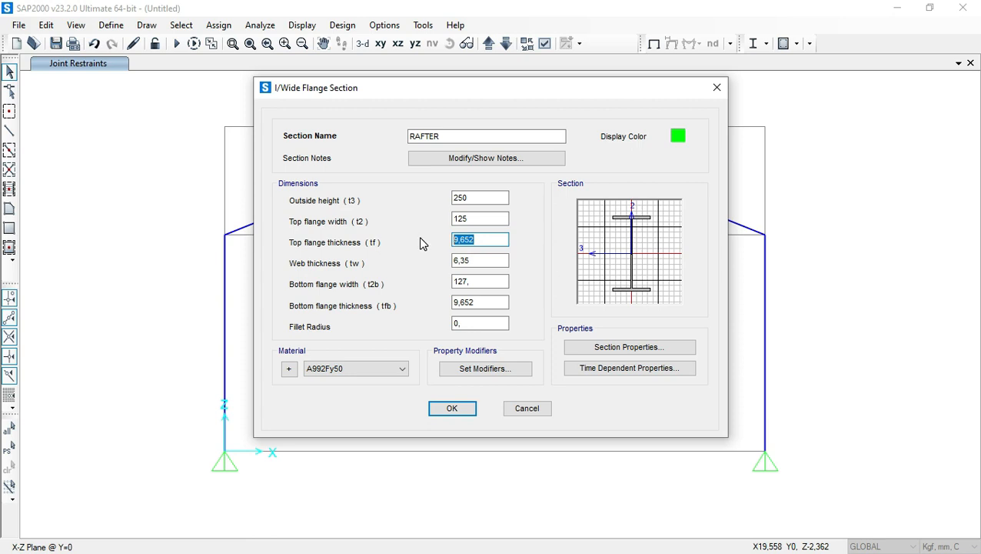
pyautogui.write('9')
pyautogui.doubleClick(480, 260)
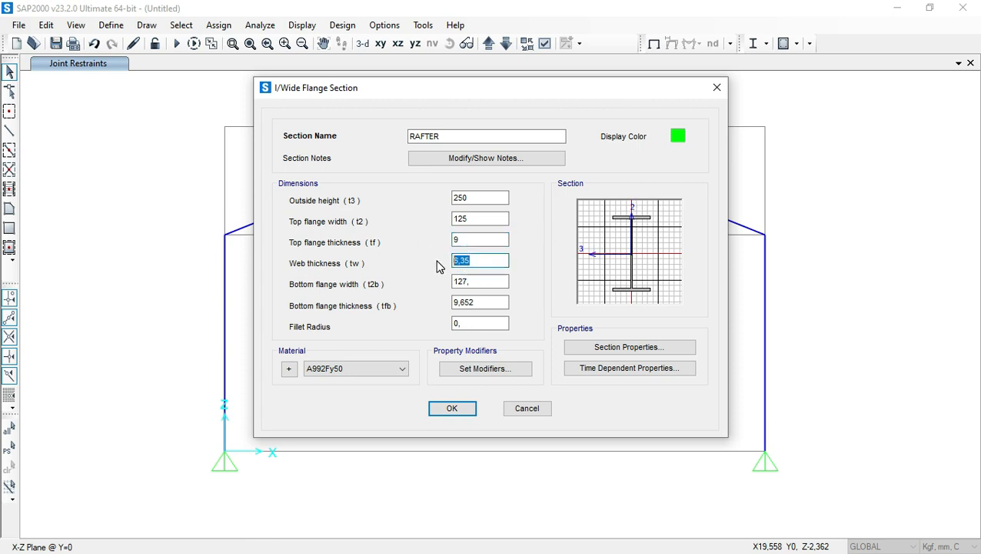
pyautogui.write('6')
# Set the RAFTER section's bottom flange to 125 mm wide and 9 mm thick, with a fillet radius of 12 mm.
pyautogui.doubleClick(484, 281)
pyautogui.write('125')
pyautogui.doubleClick(483, 303)
pyautogui.write('9')
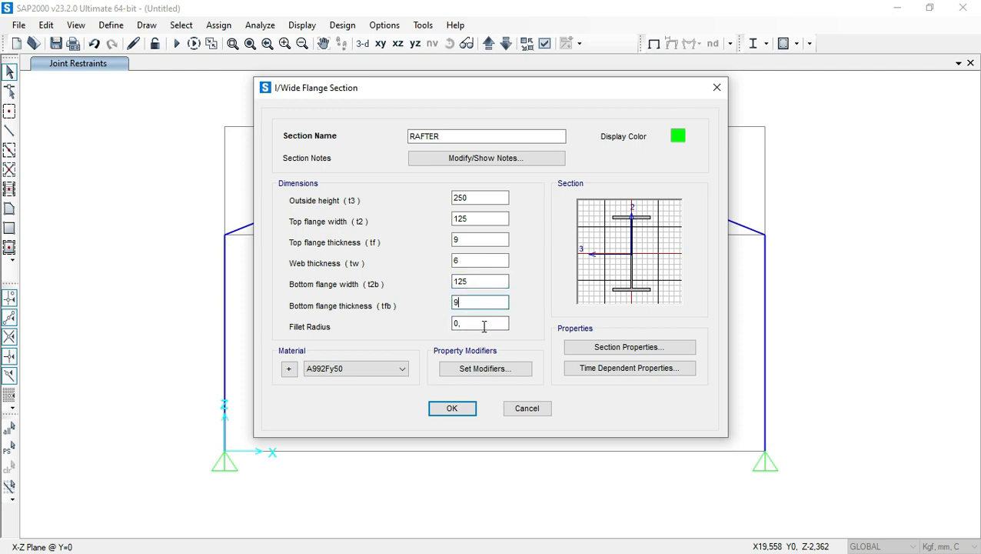
pyautogui.doubleClick(478, 324)
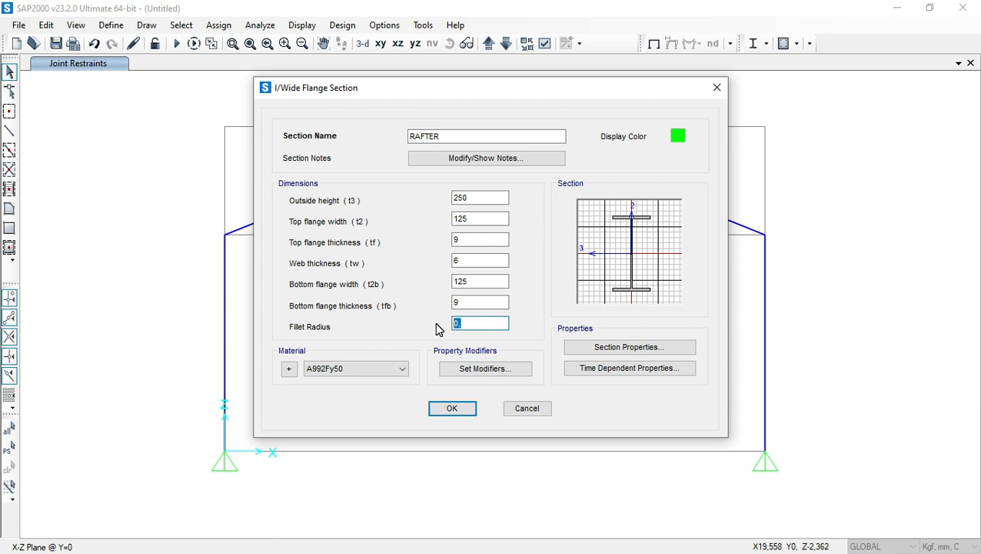
pyautogui.click(471, 303)
# Assign the A36 material to the RAFTER section and save the section.
pyautogui.click(361, 368)
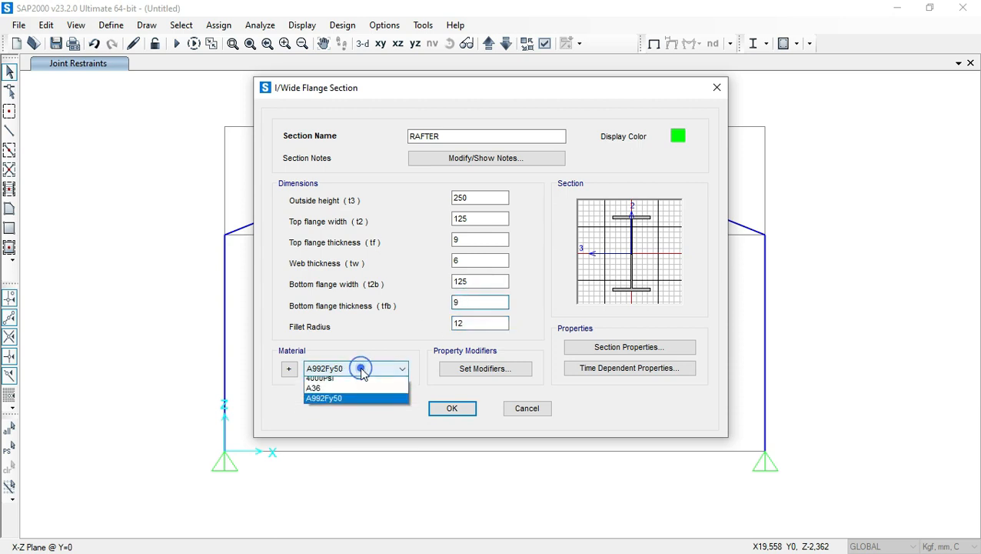
pyautogui.click(360, 388)
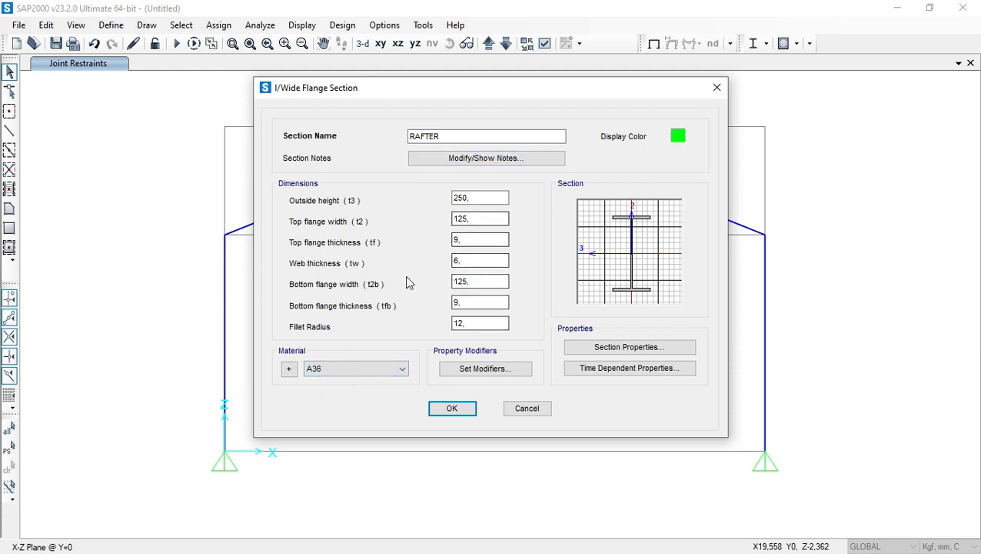
pyautogui.click(457, 409)
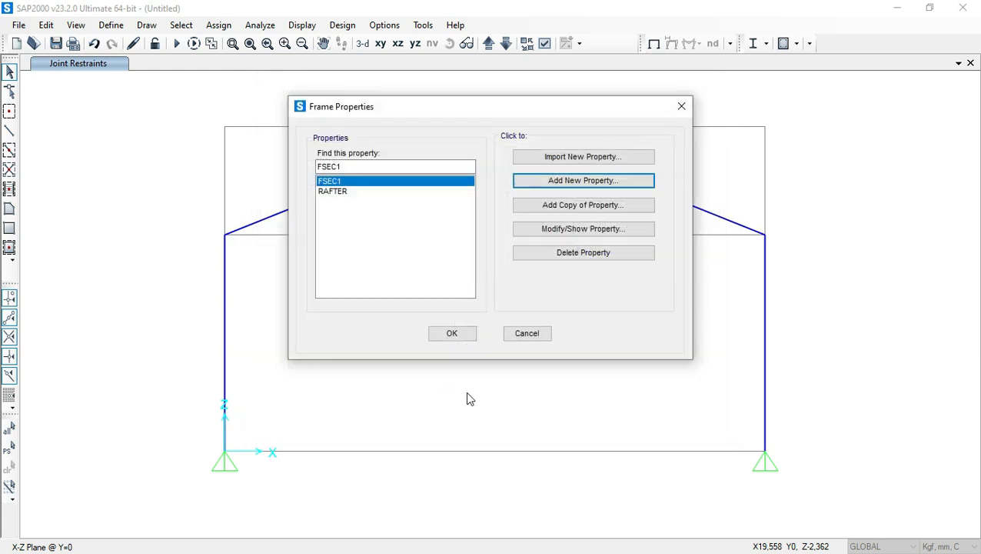
# Add a copy of the RAFTER frame section and name it KOLOM.
pyautogui.click(374, 192)
pyautogui.click(583, 205)
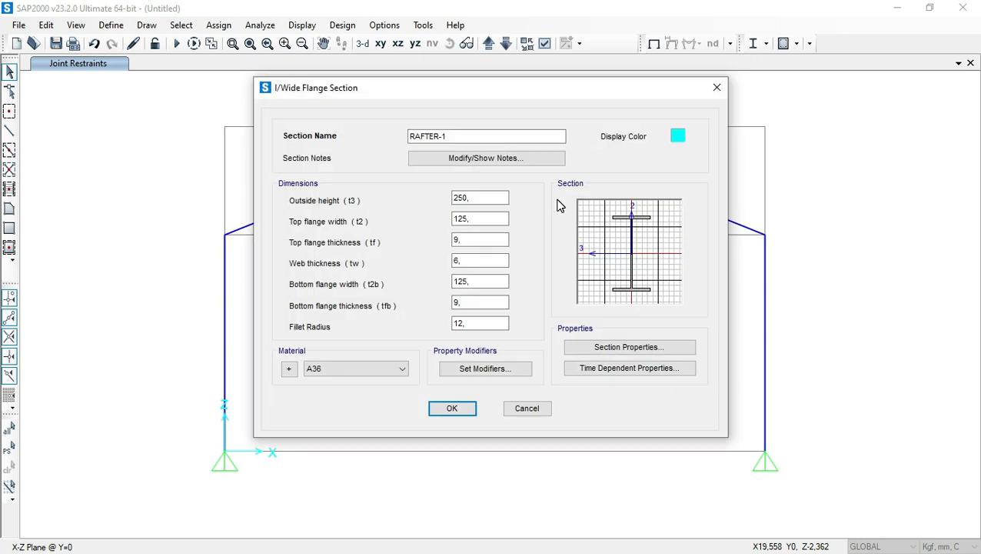
pyautogui.moveTo(454, 136); pyautogui.dragTo(343, 139)
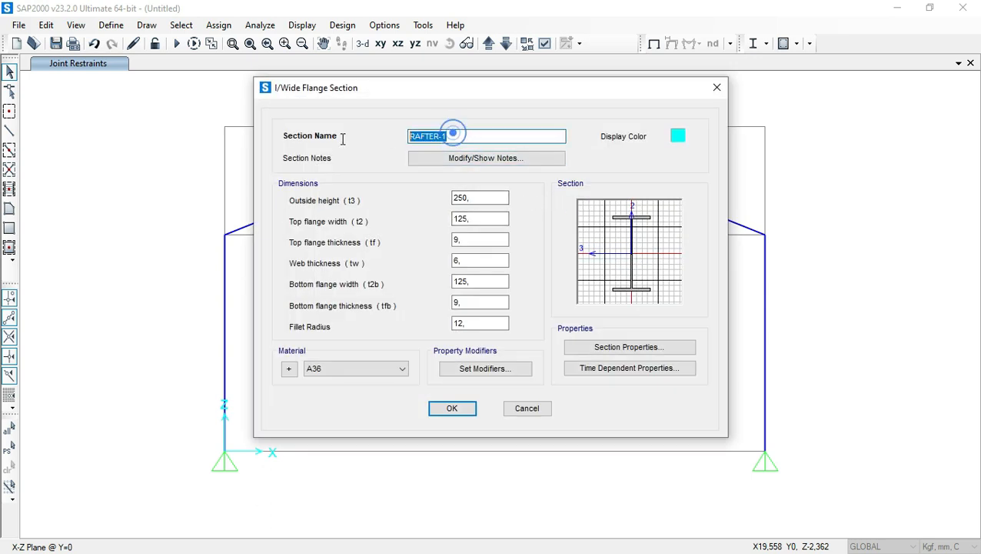
pyautogui.write('KOLOM')
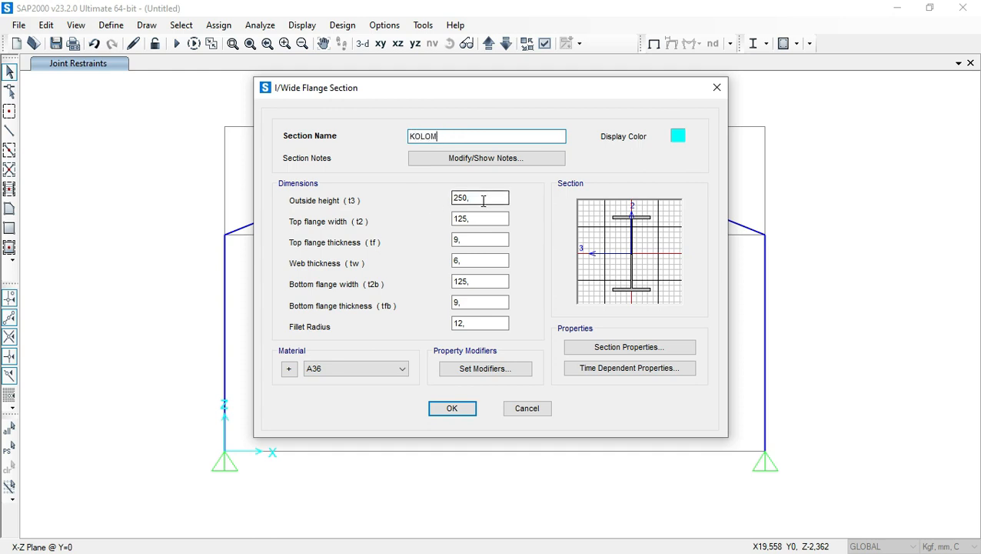
# Set the KOLOM section's outside height to 300 mm, top flange to 150 mm wide and 9 mm thick, and web thickness to 6,5 mm.
pyautogui.doubleClick(480, 198)
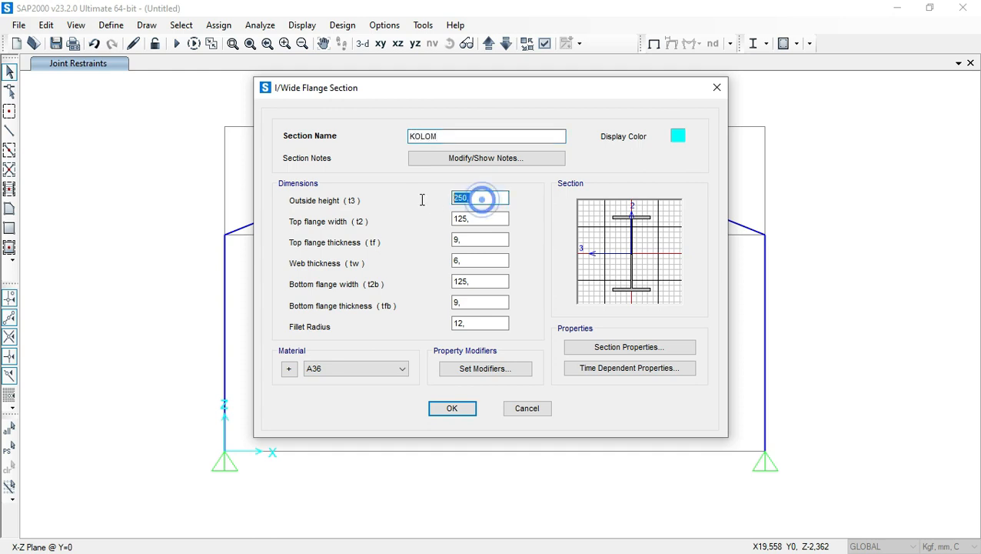
pyautogui.write('300')
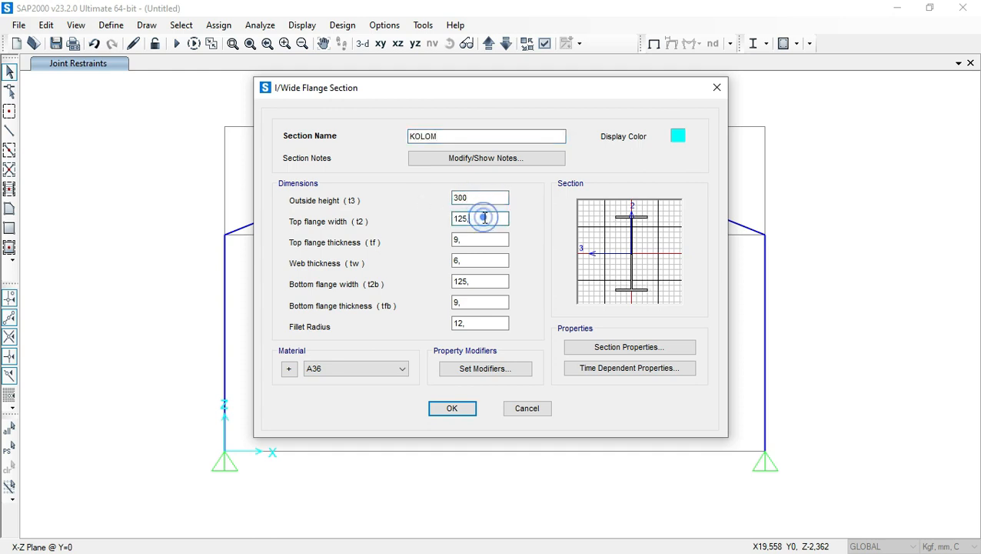
pyautogui.doubleClick(477, 219)
pyautogui.write('150')
pyautogui.doubleClick(477, 239)
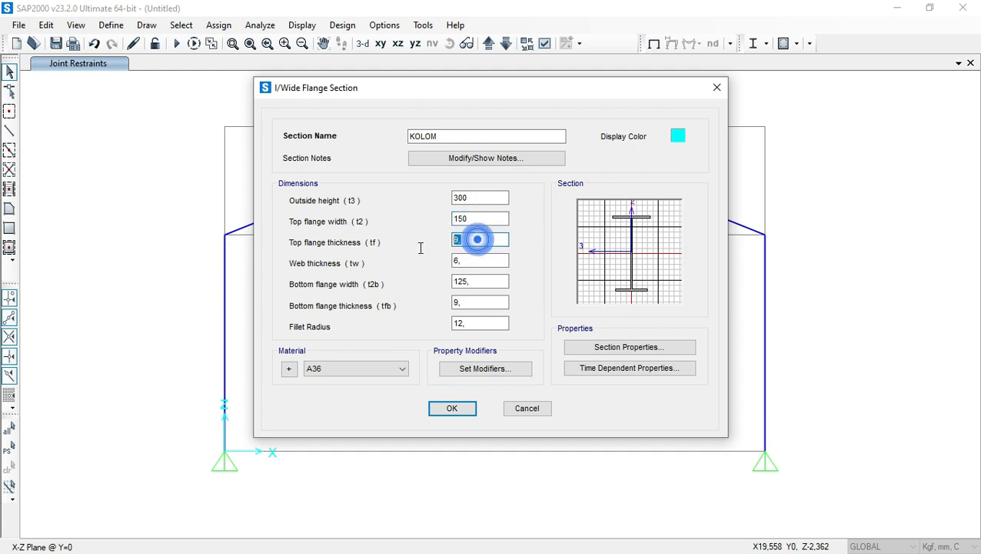
pyautogui.write('9')
pyautogui.doubleClick(494, 260)
pyautogui.write('6,5')
# Set the KOLOM section's bottom flange to 150 mm wide and 9 mm thick, with a fillet radius of 13 mm.
pyautogui.doubleClick(477, 282)
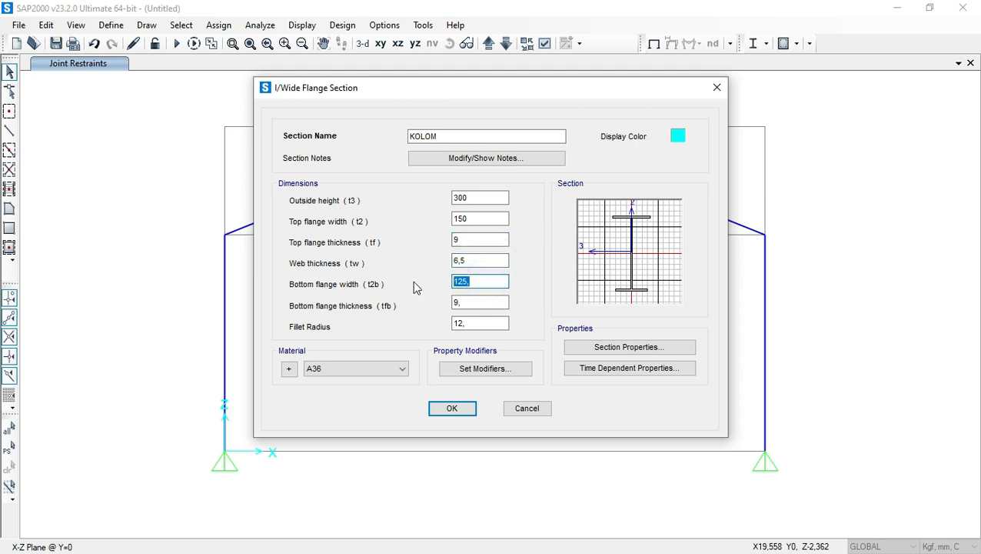
pyautogui.write('15')
pyautogui.doubleClick(473, 302)
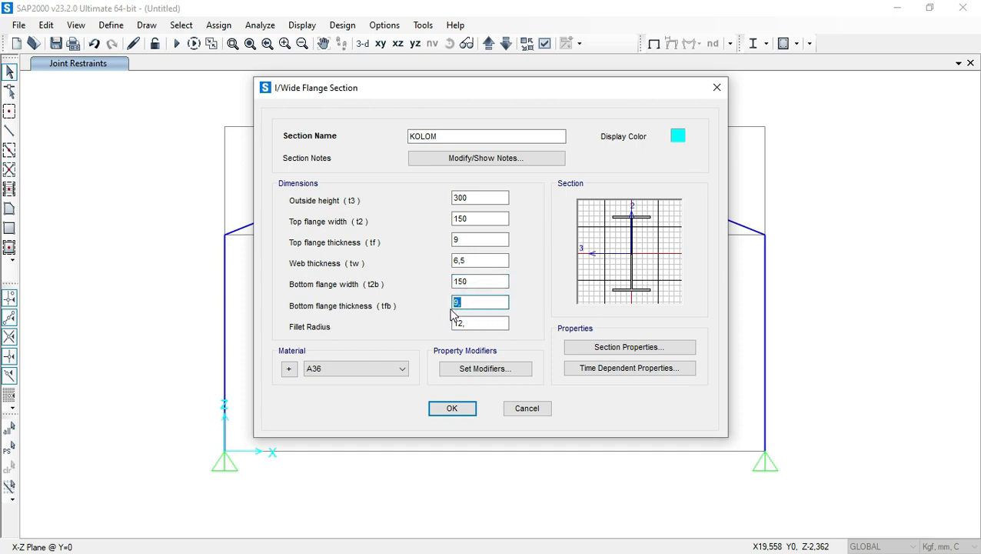
pyautogui.write('9')
pyautogui.doubleClick(478, 323)
pyautogui.write('13')
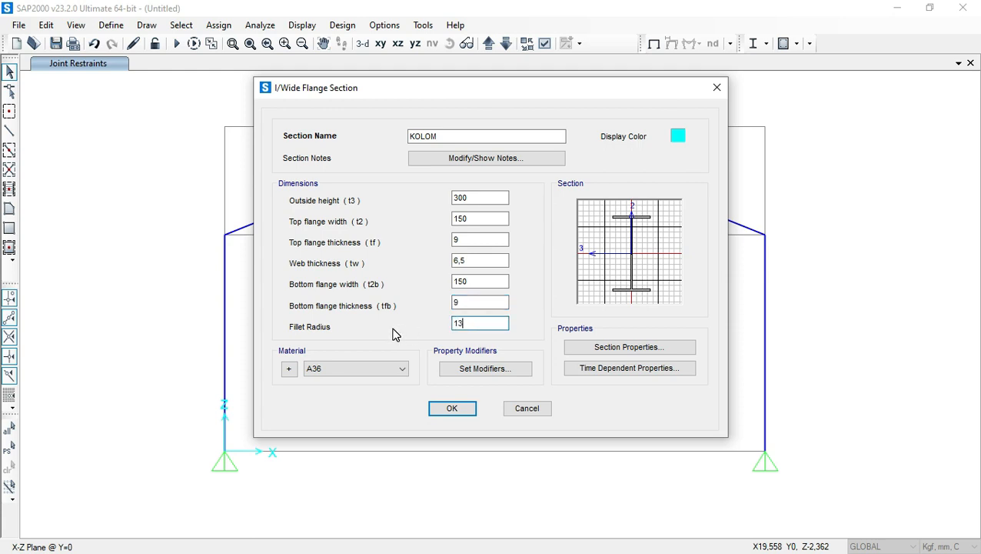
# Give the KOLOM section a medium blue display color, then save it and accept the frame property definitions.
pyautogui.click(678, 136)
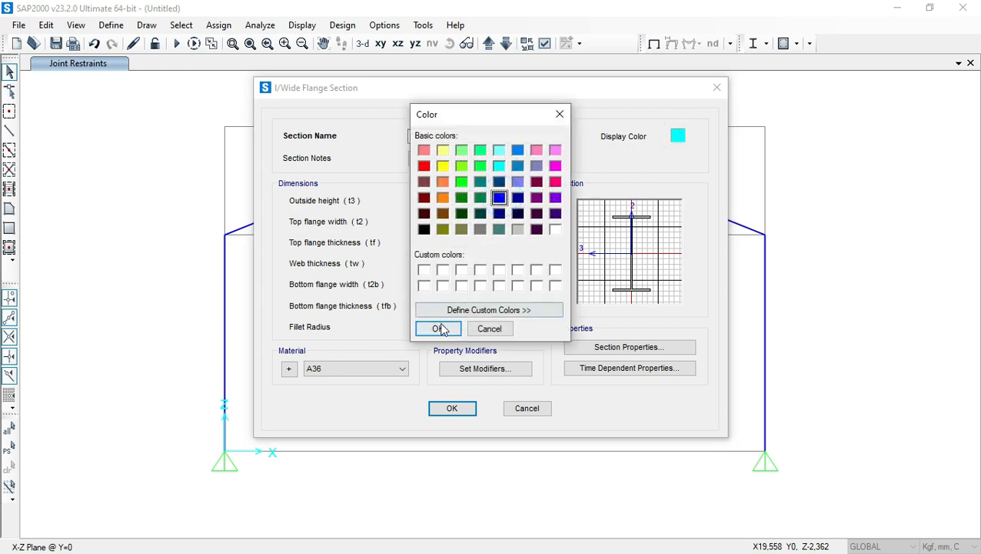
pyautogui.click(519, 149)
pyautogui.click(450, 329)
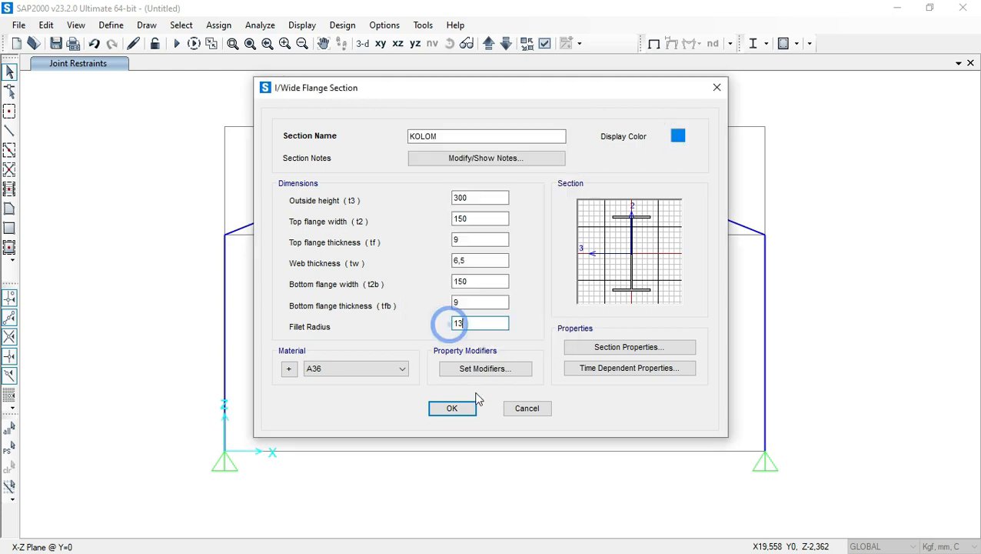
pyautogui.click(454, 408)
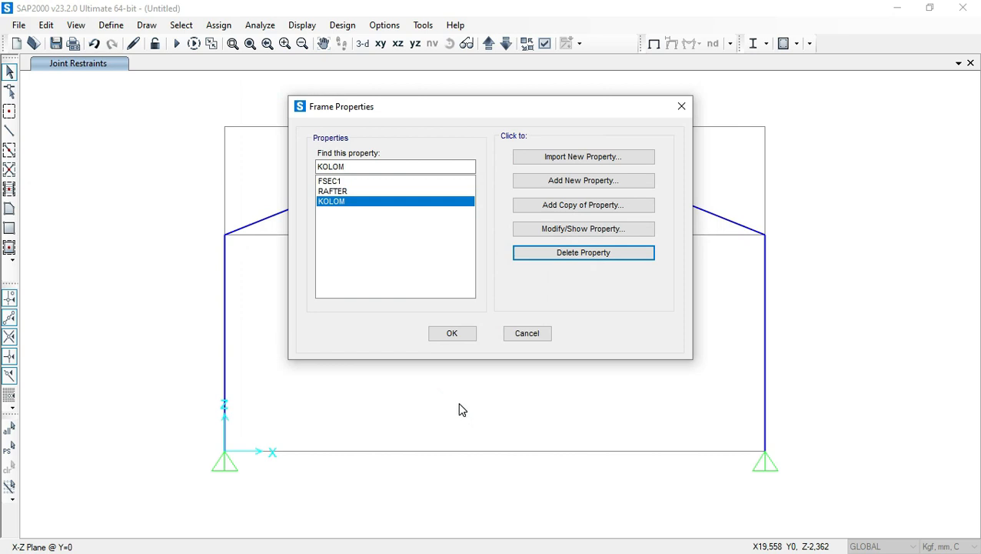
pyautogui.click(467, 335)
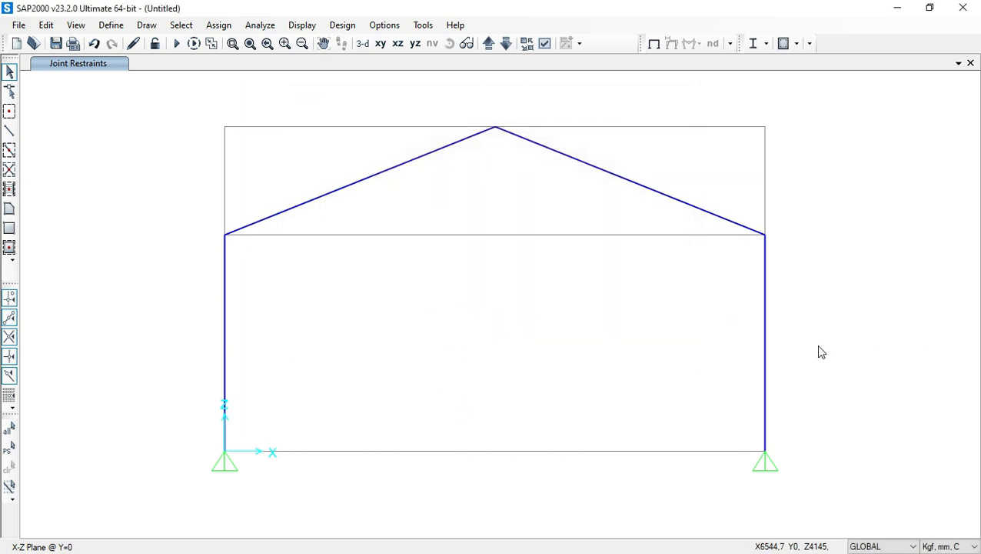
# Assign the KOLOM frame section to the two vertical column members.
pyautogui.moveTo(842, 357); pyautogui.dragTo(165, 263)
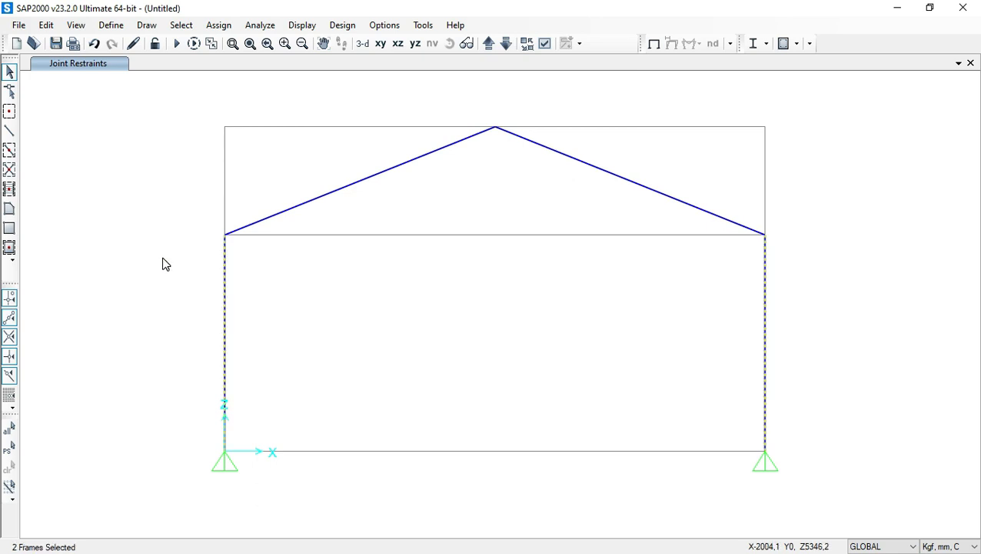
pyautogui.click(218, 24)
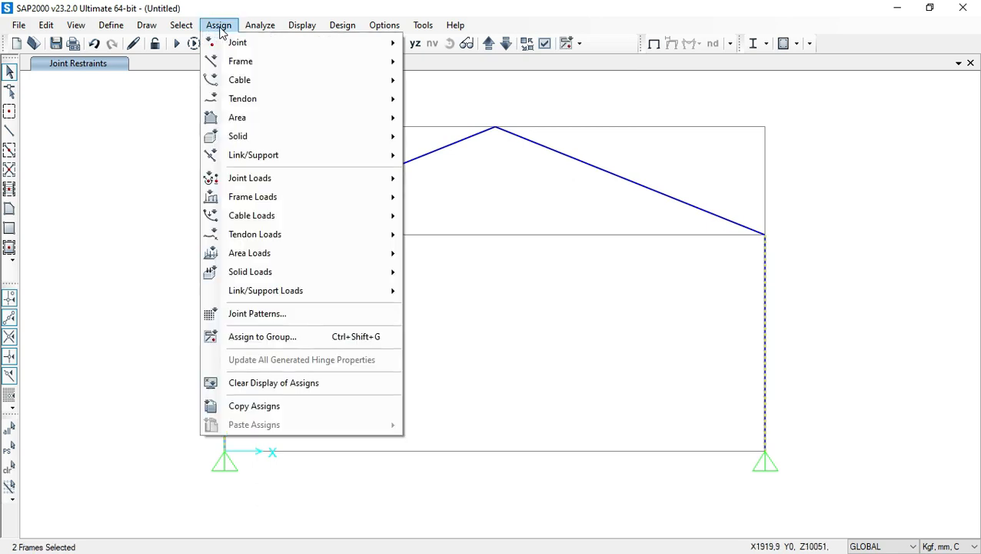
pyautogui.moveTo(253, 62)
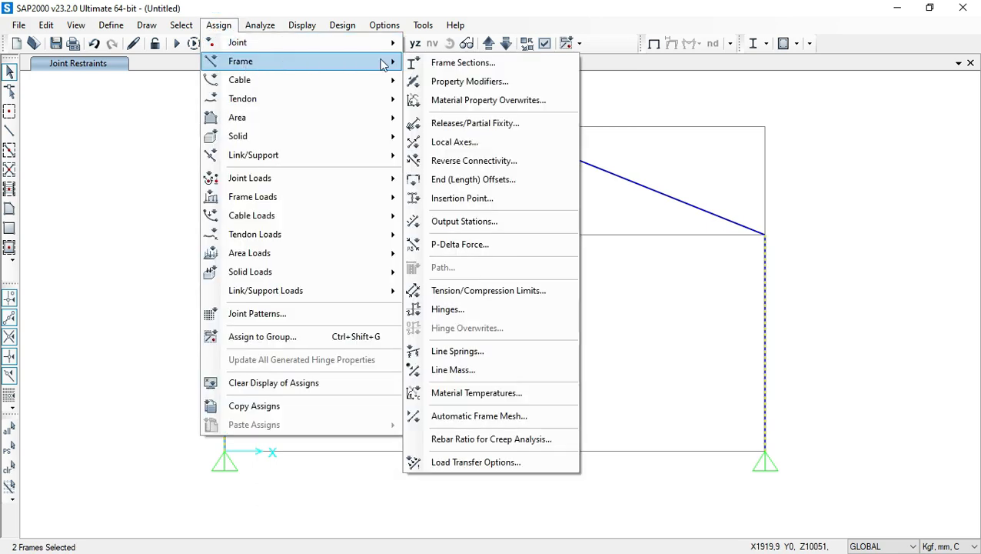
pyautogui.click(444, 64)
pyautogui.click(379, 166)
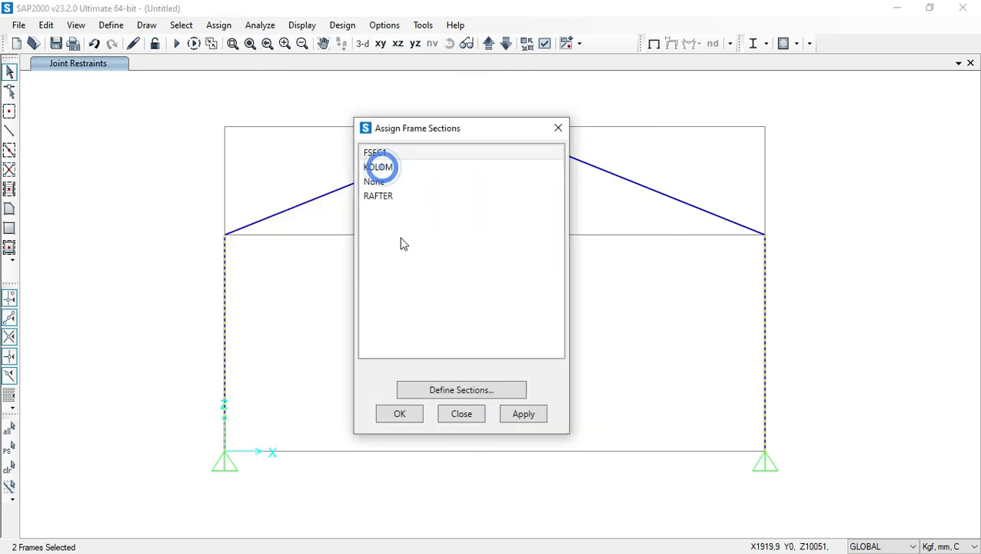
pyautogui.click(402, 415)
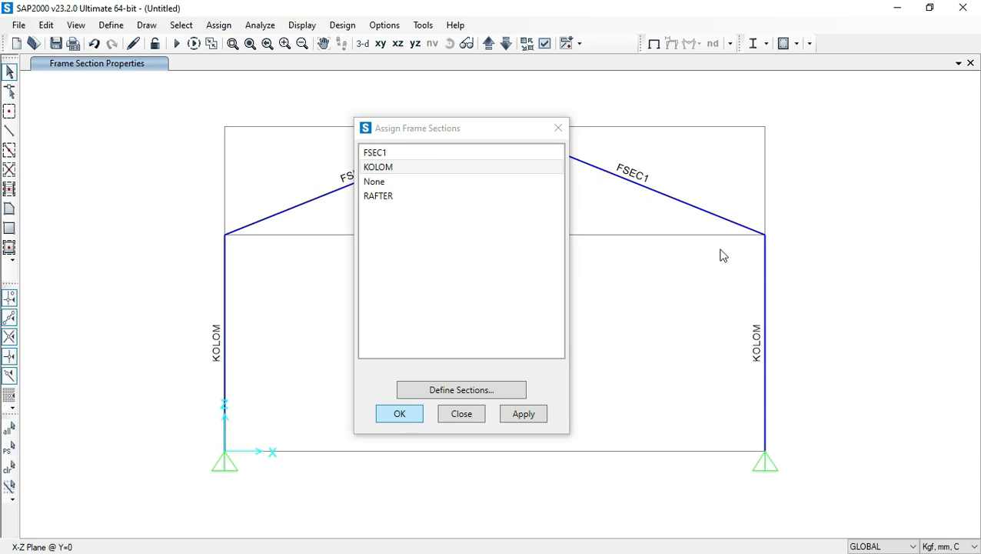
# Assign the RAFTER frame section to the two sloping roof members.
pyautogui.moveTo(702, 182); pyautogui.dragTo(305, 212)
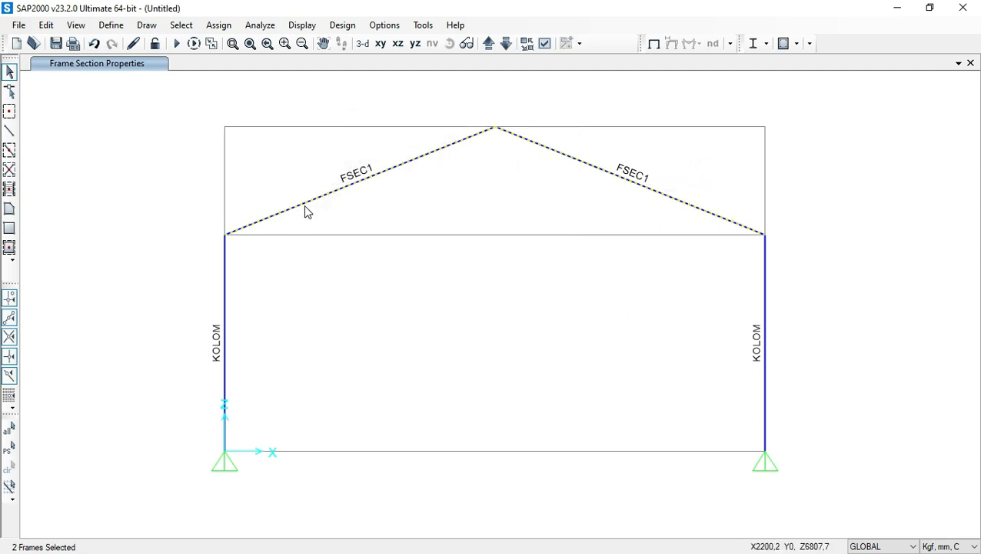
pyautogui.click(220, 26)
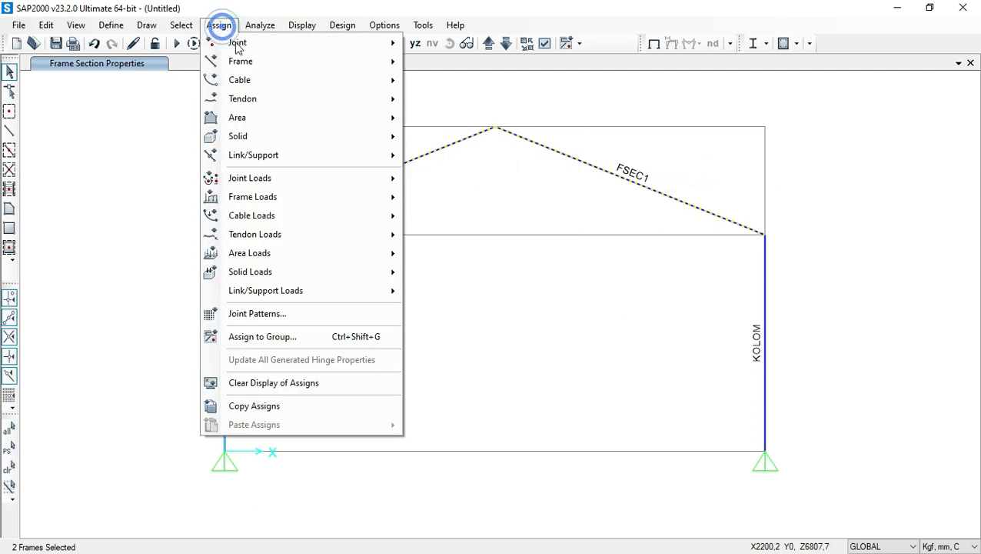
pyautogui.moveTo(249, 65)
pyautogui.click(418, 63)
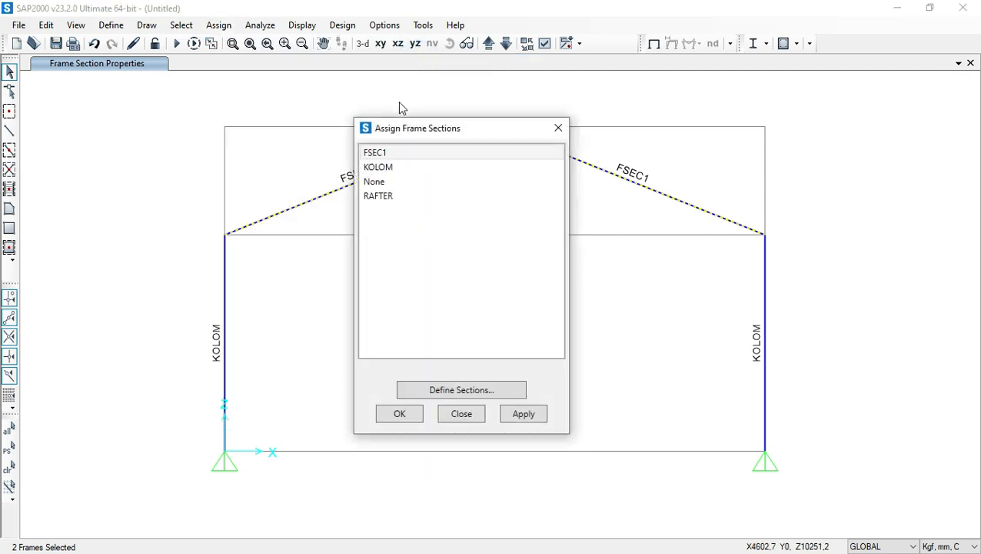
pyautogui.click(383, 196)
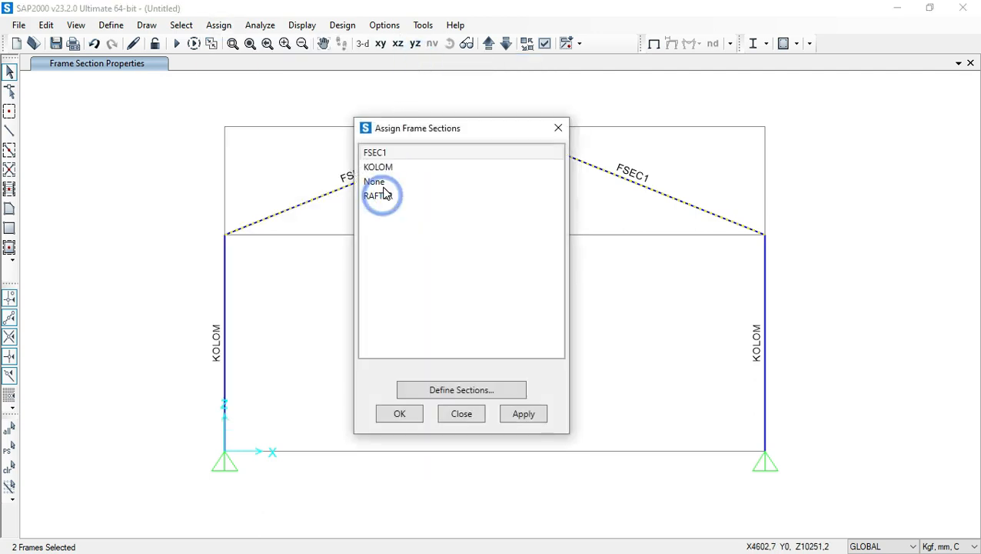
pyautogui.click(399, 415)
pyautogui.click(399, 414)
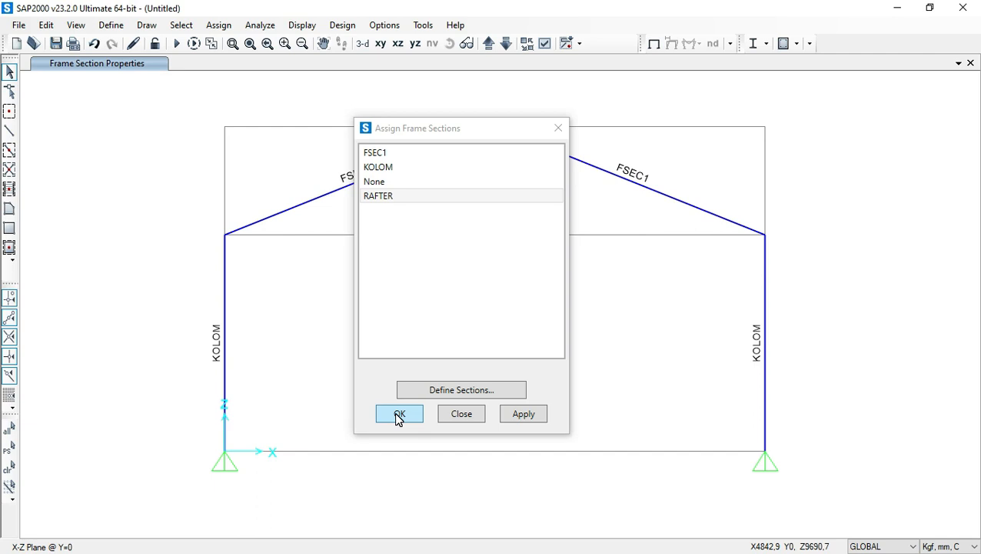
pyautogui.click(399, 414)
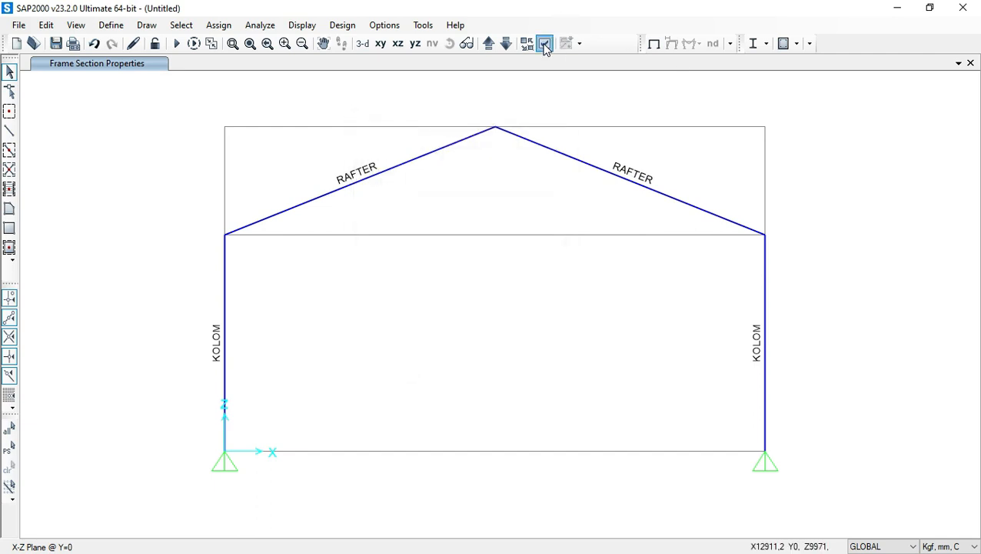
# Set the model view to color the members by their sections.
pyautogui.click(544, 44)
pyautogui.click(406, 95)
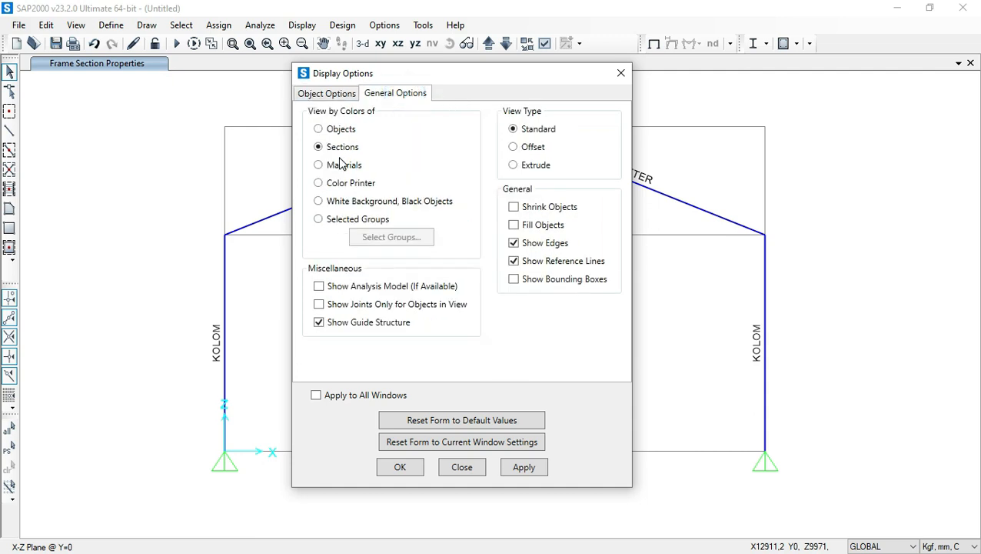
pyautogui.click(403, 467)
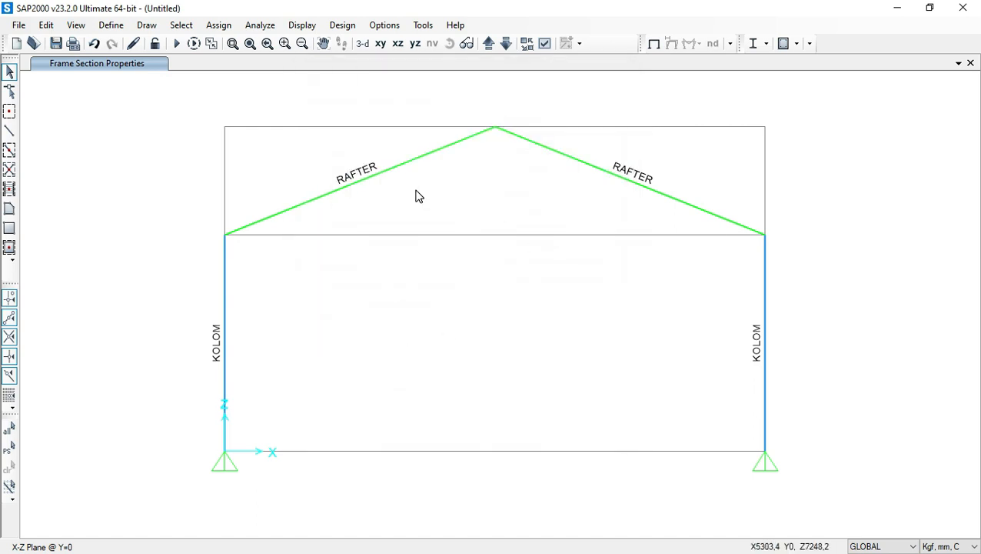
# Define a new load pattern named SD with the Super Dead type.
pyautogui.click(110, 25)
pyautogui.click(170, 326)
pyautogui.moveTo(275, 239); pyautogui.dragTo(177, 242)
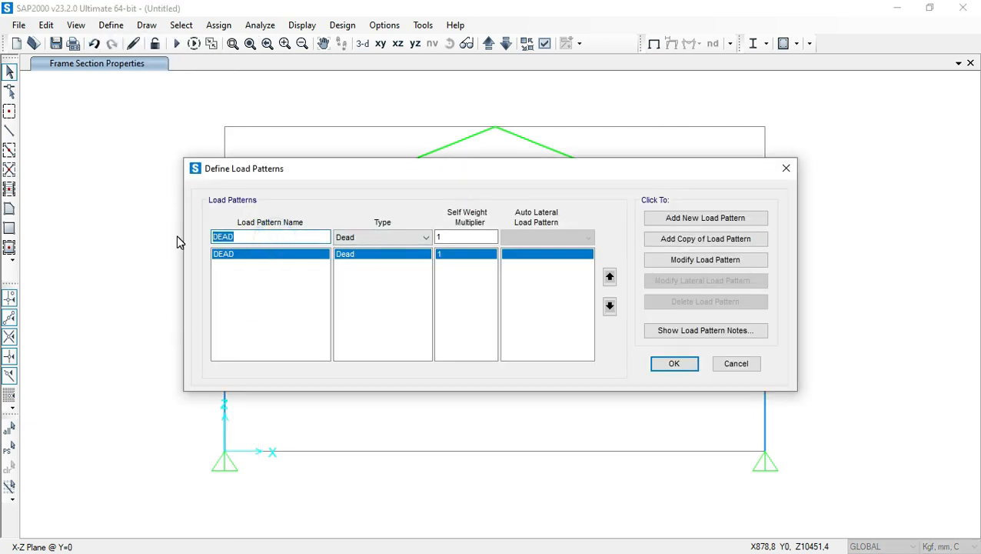
pyautogui.write('SD')
pyautogui.click(374, 230)
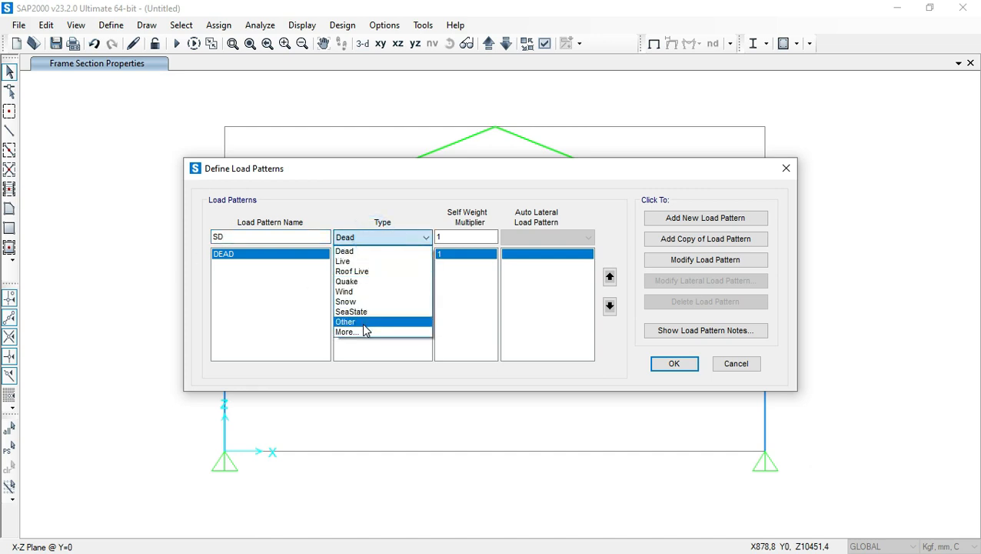
pyautogui.click(368, 331)
pyautogui.click(372, 238)
pyautogui.click(371, 260)
pyautogui.click(740, 219)
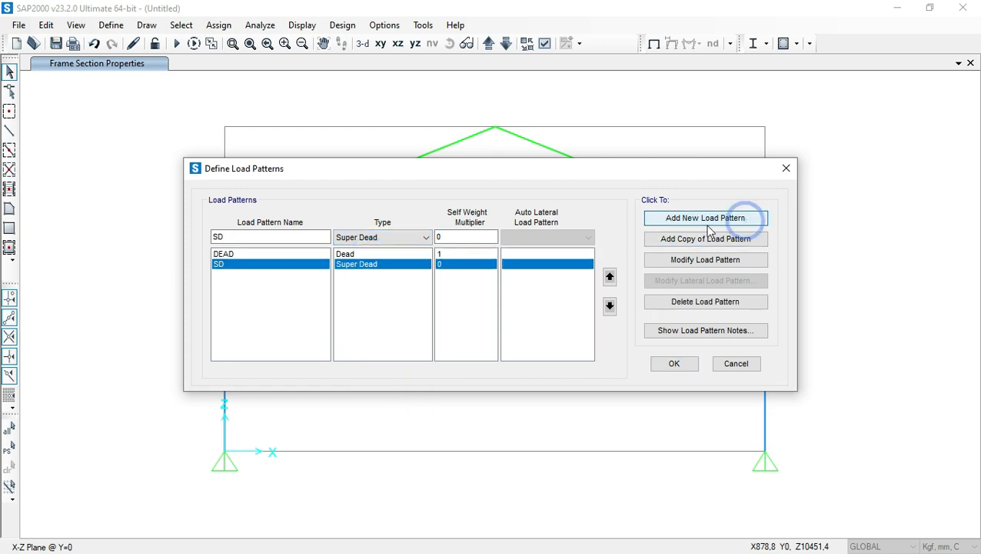
# Add a load pattern named LIVE with the Live type and accept the load pattern definitions.
pyautogui.moveTo(251, 240); pyautogui.dragTo(205, 241)
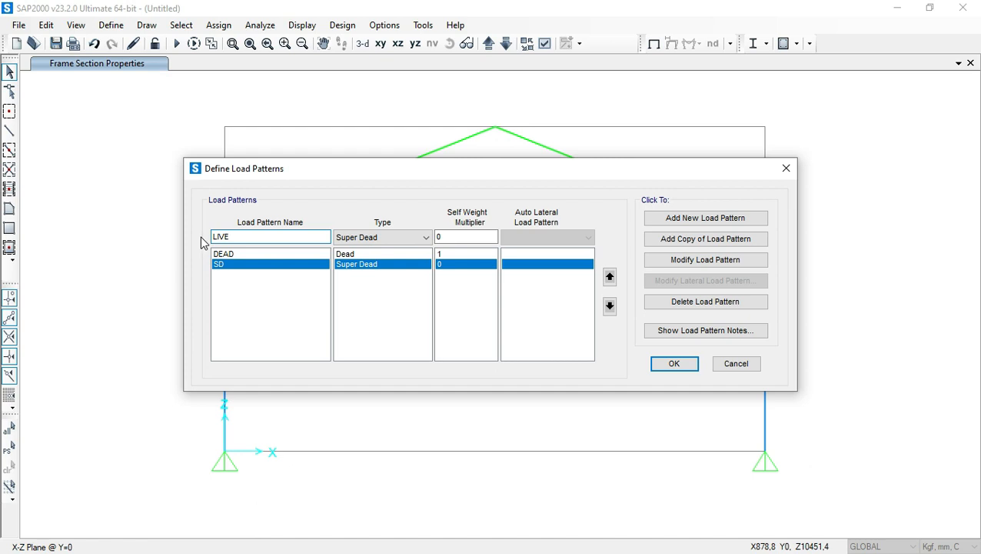
pyautogui.click(346, 236)
pyautogui.click(387, 273)
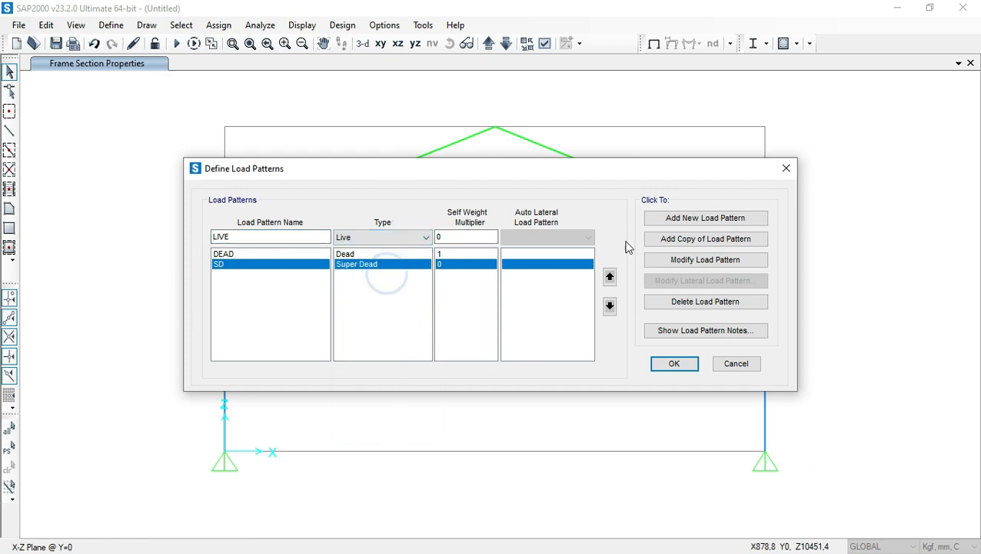
pyautogui.click(709, 219)
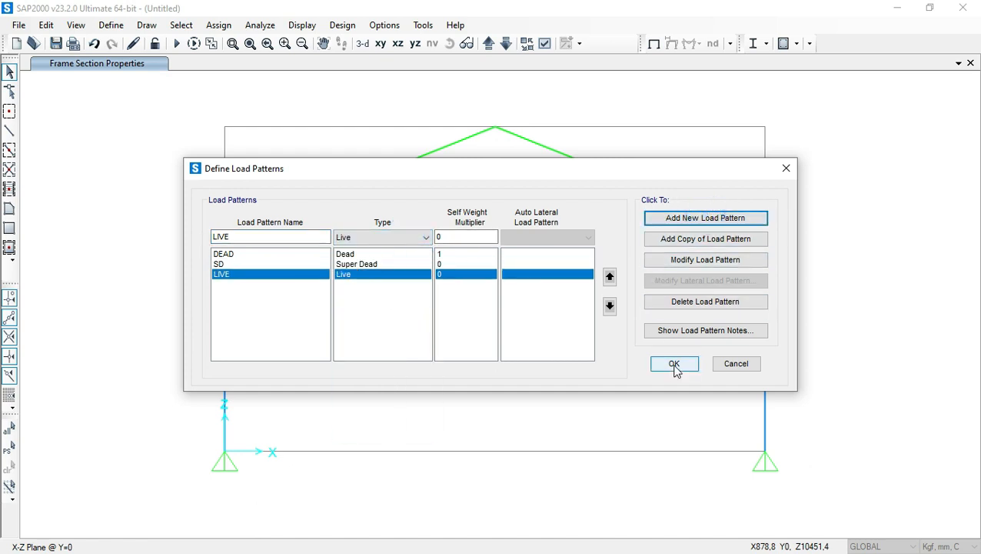
pyautogui.click(674, 366)
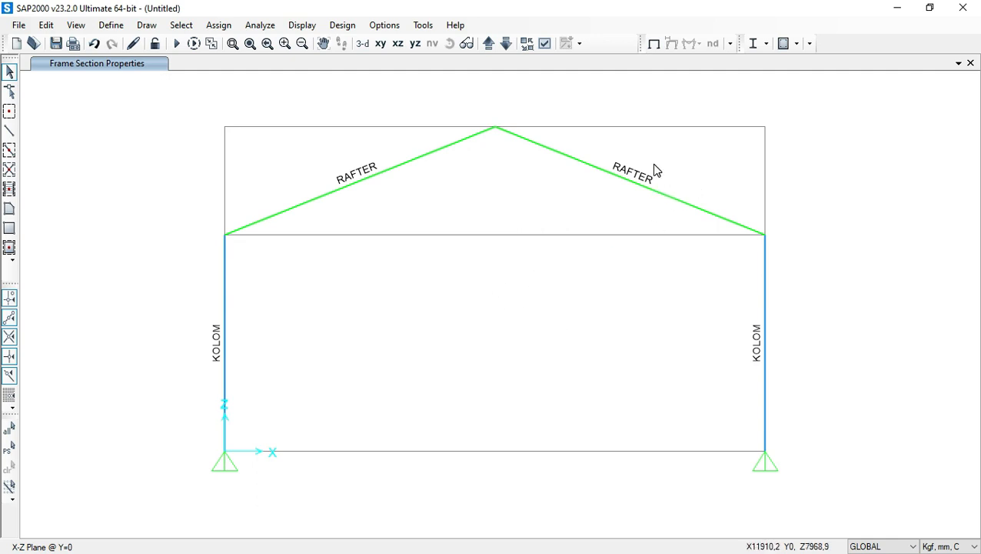
# Select the two sloping rafter members.
pyautogui.moveTo(666, 171); pyautogui.dragTo(324, 223)
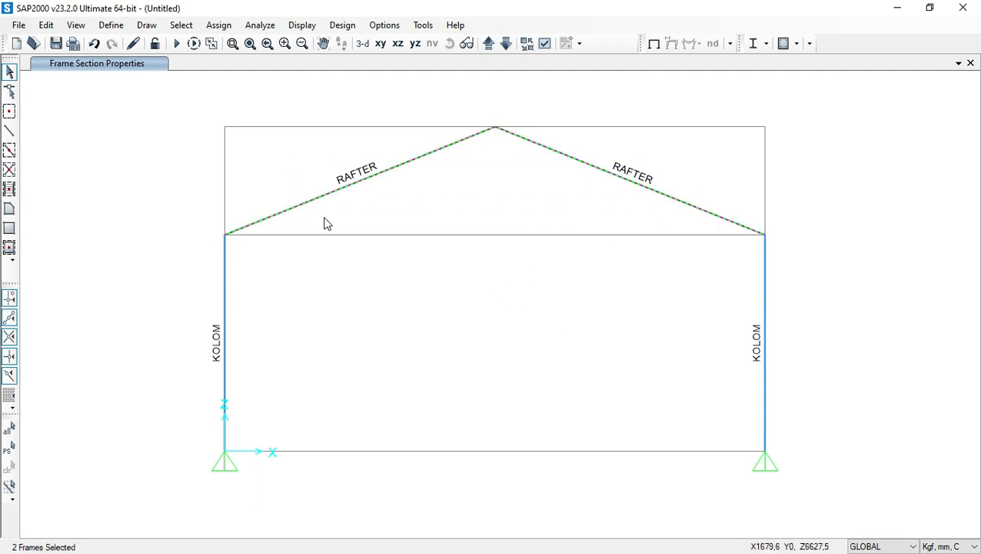
pyautogui.click(219, 25)
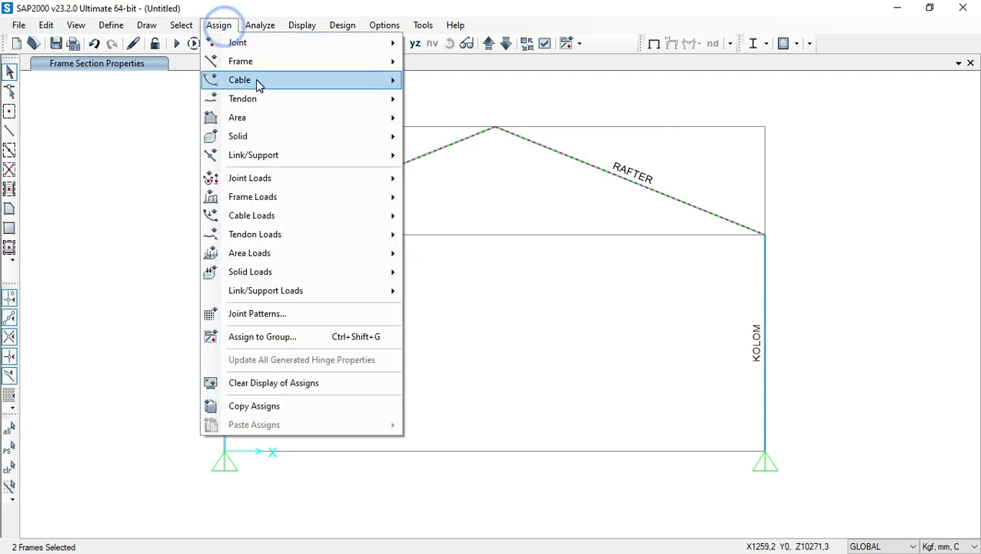
pyautogui.moveTo(281, 198)
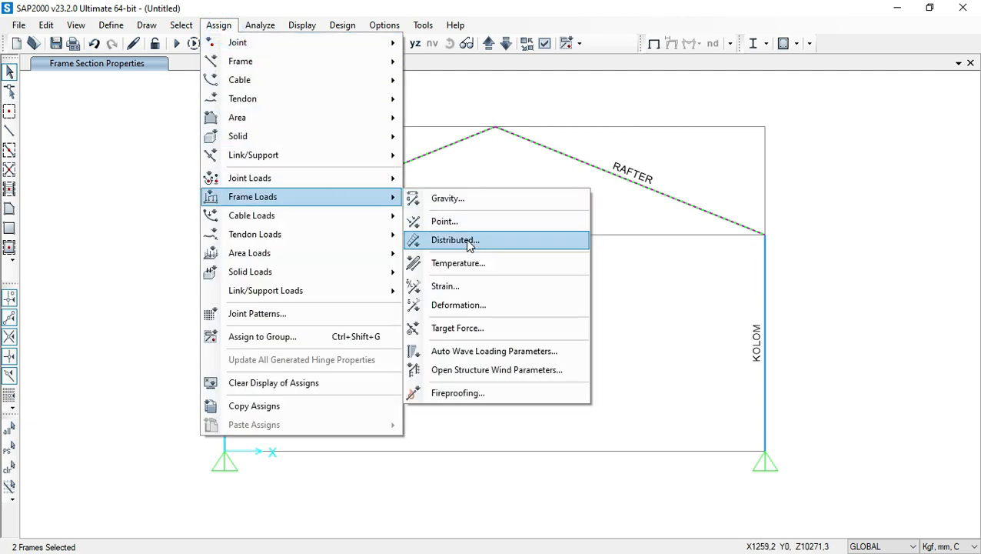
pyautogui.click(466, 242)
pyautogui.click(406, 169)
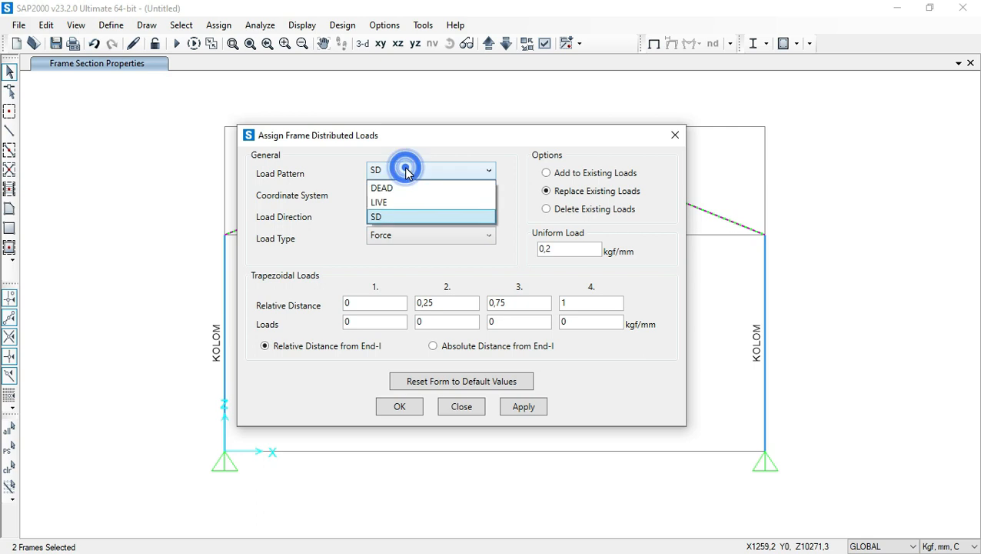
pyautogui.click(394, 218)
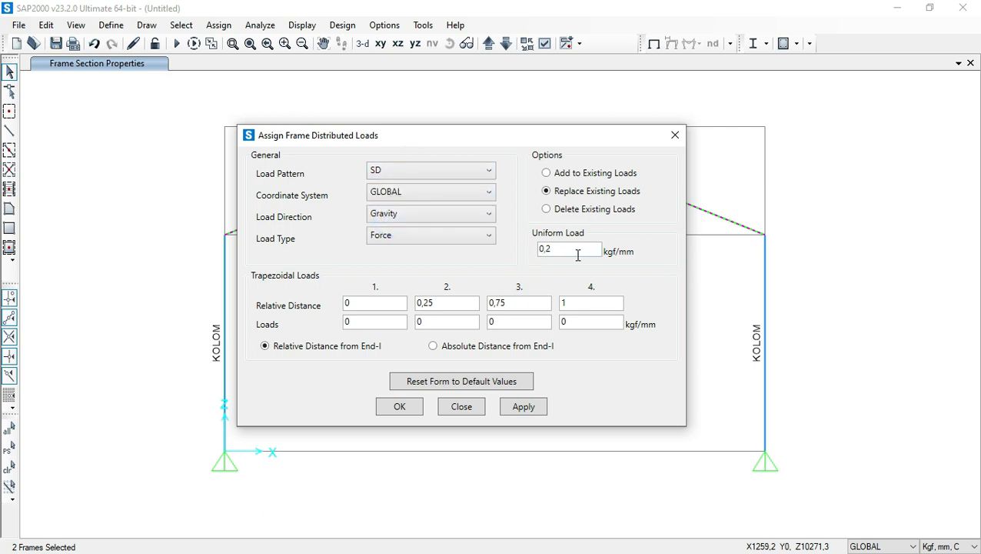
pyautogui.click(482, 408)
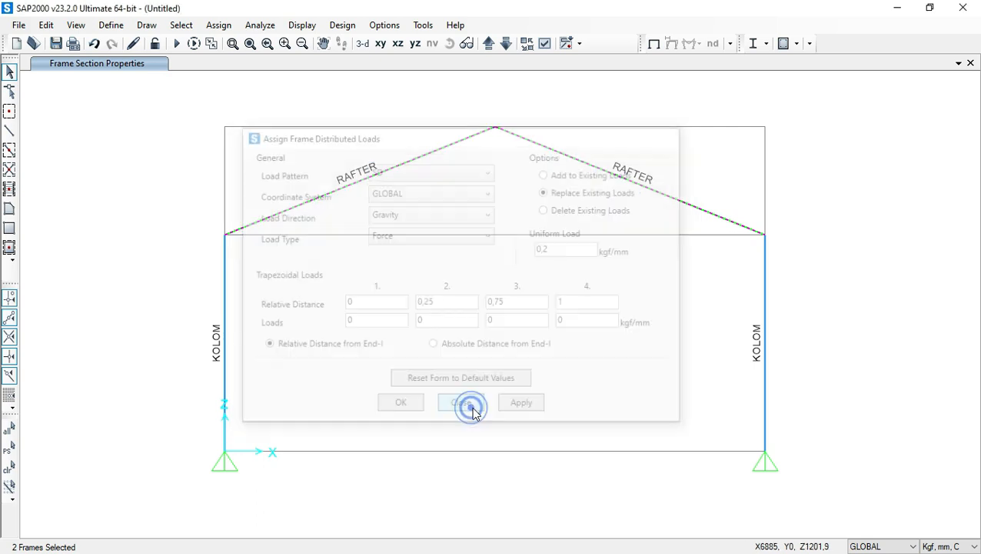
# Switch the units to Kgf, m, C and assign a uniform gravity load of 200 kgf/m in the SD pattern to the selected rafters.
pyautogui.click(952, 546)
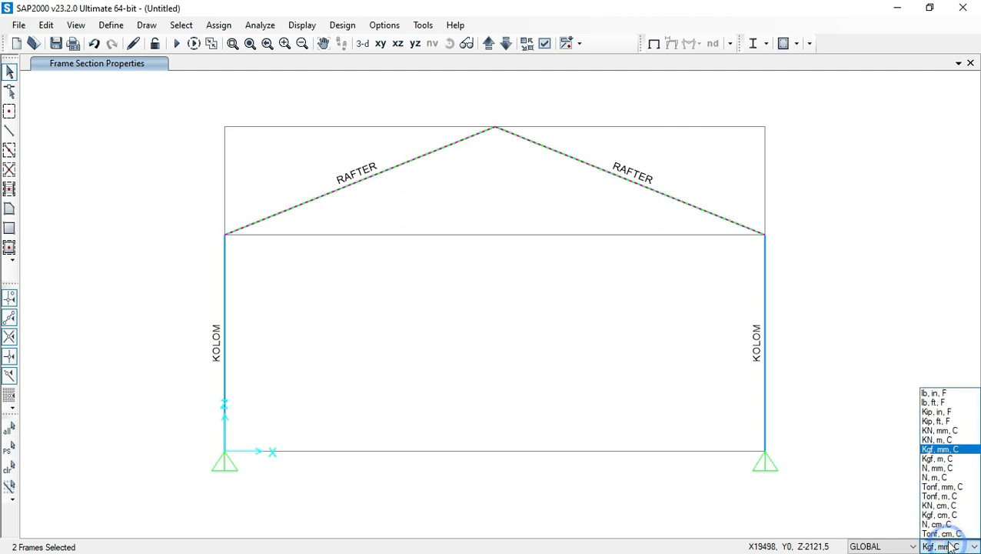
pyautogui.click(965, 457)
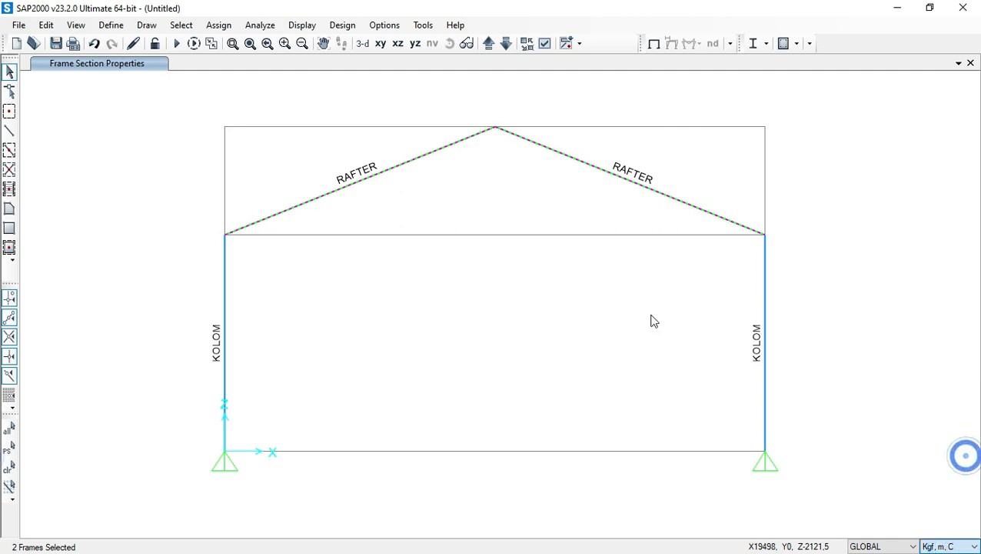
pyautogui.click(218, 27)
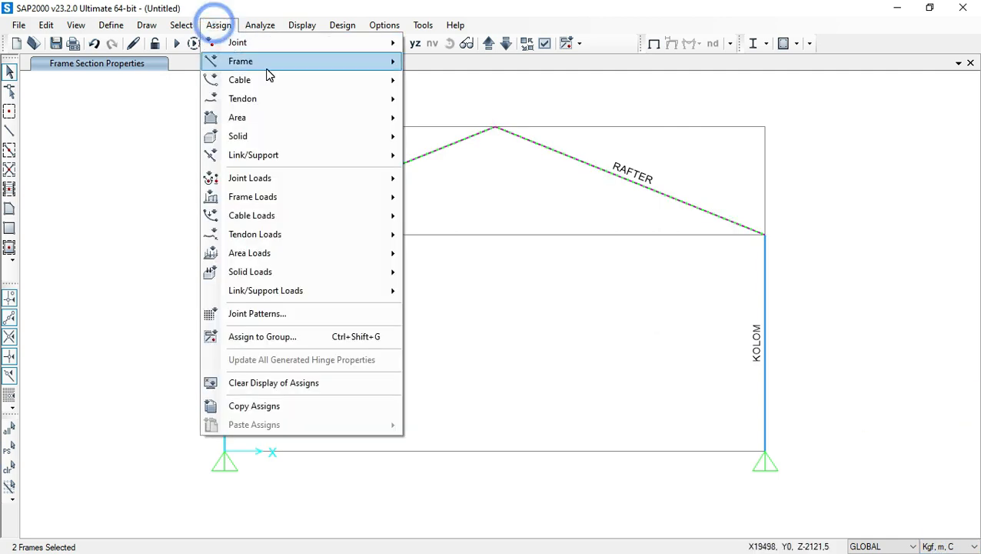
pyautogui.moveTo(300, 196)
pyautogui.click(449, 237)
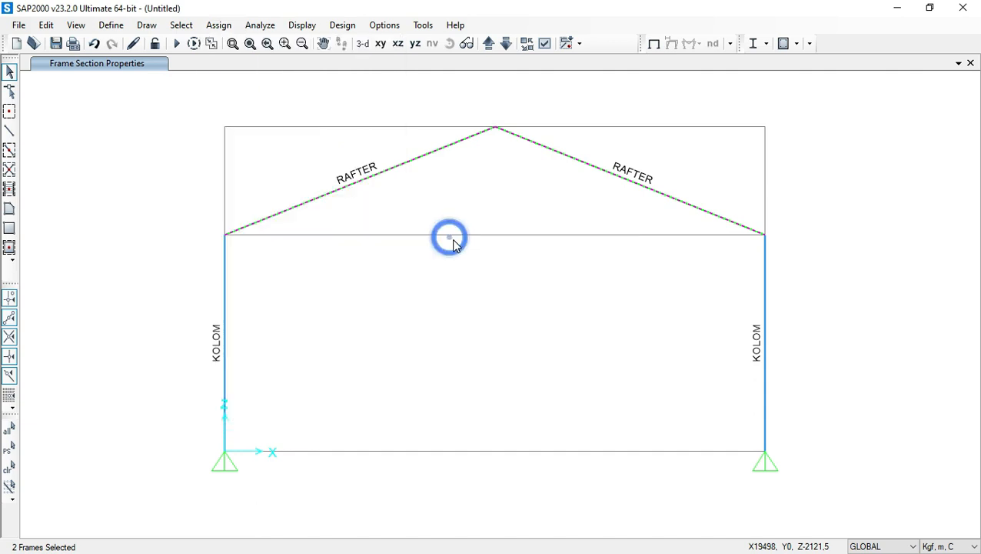
pyautogui.moveTo(565, 252); pyautogui.dragTo(539, 263)
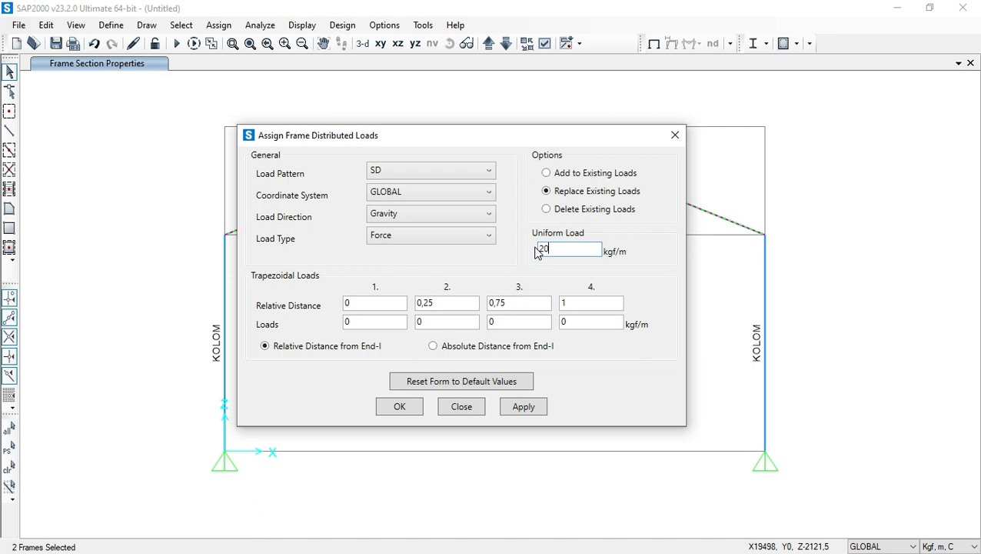
pyautogui.click(400, 408)
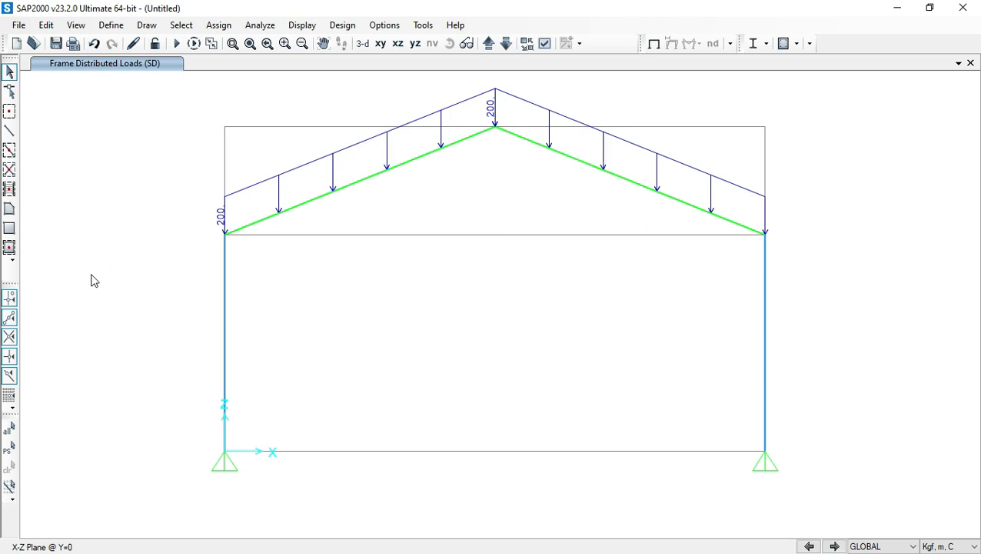
# Assign a uniform gravity load of 100 kgf/m in the LIVE pattern to the two rafter members.
pyautogui.moveTo(643, 155); pyautogui.dragTo(313, 195)
pyautogui.click(219, 26)
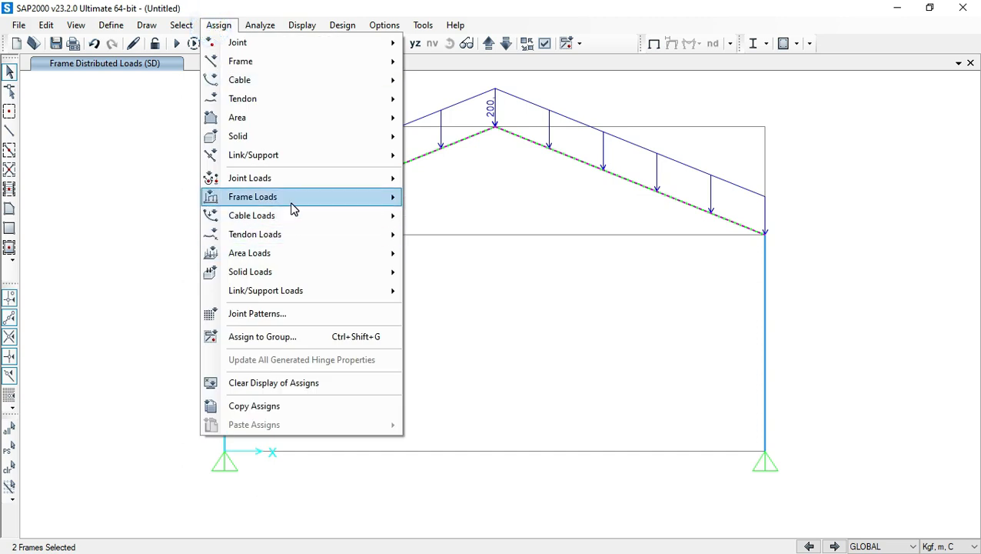
pyautogui.moveTo(295, 198)
pyautogui.click(460, 241)
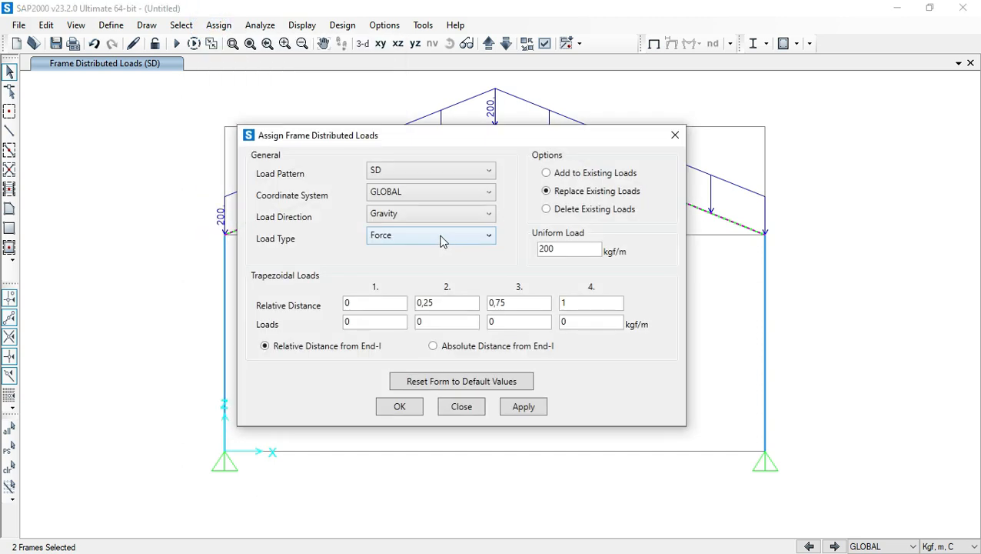
pyautogui.click(425, 170)
pyautogui.click(405, 202)
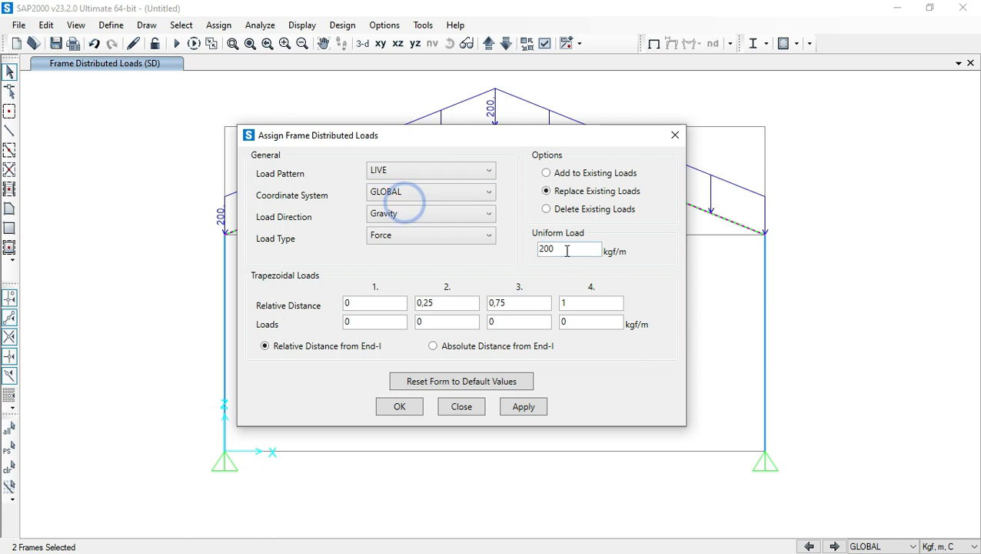
pyautogui.doubleClick(546, 248)
pyautogui.write('10')
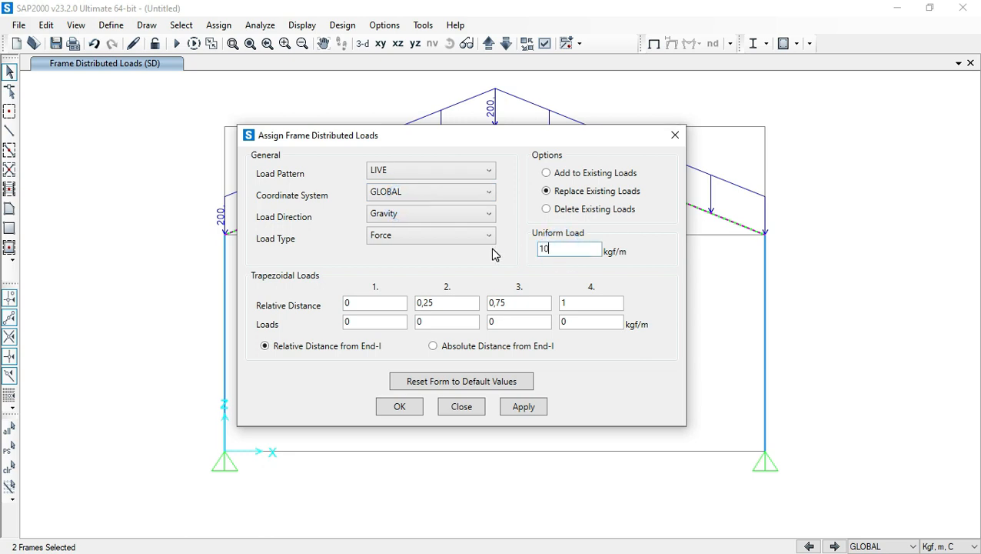
pyautogui.click(400, 407)
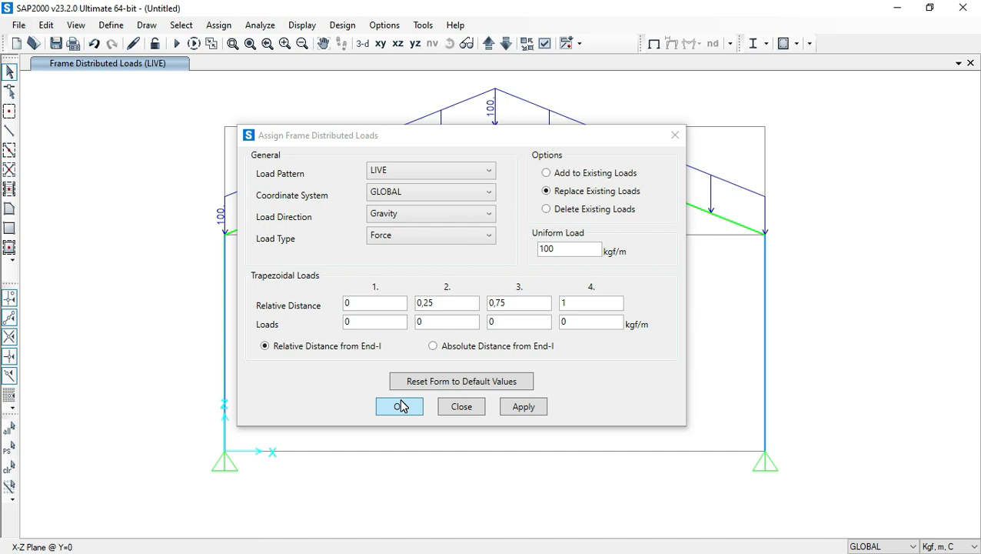
pyautogui.click(401, 406)
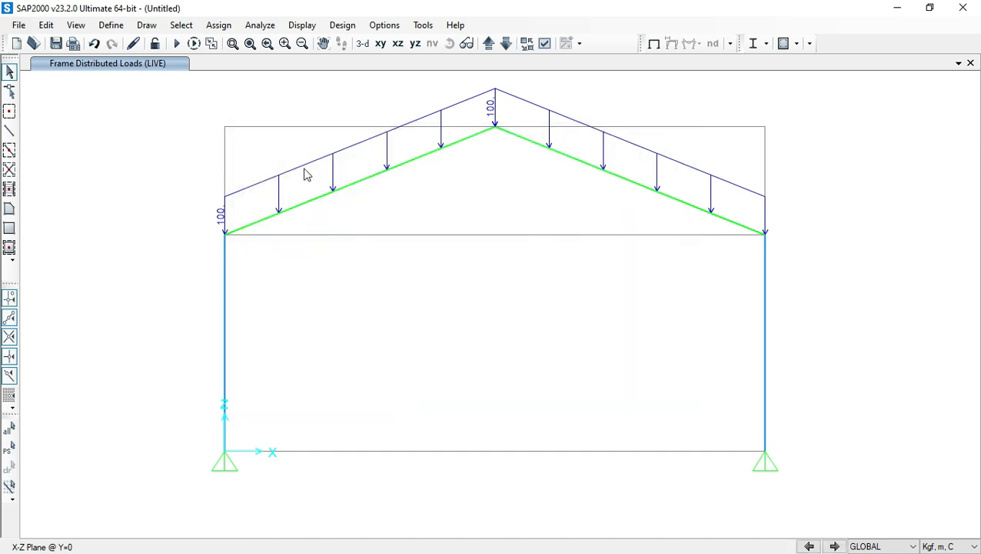
# Generate the default design load combinations for steel frame design.
pyautogui.click(110, 26)
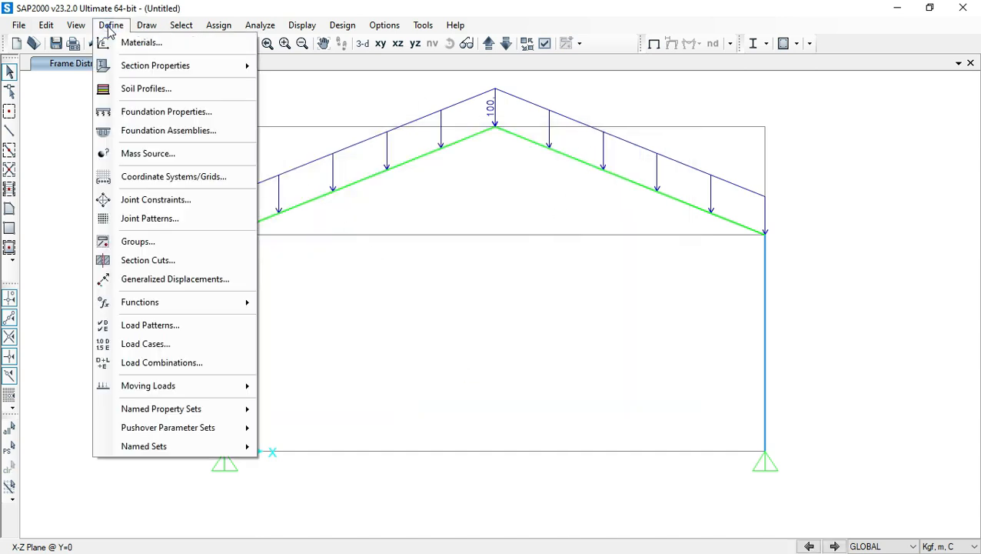
pyautogui.click(208, 363)
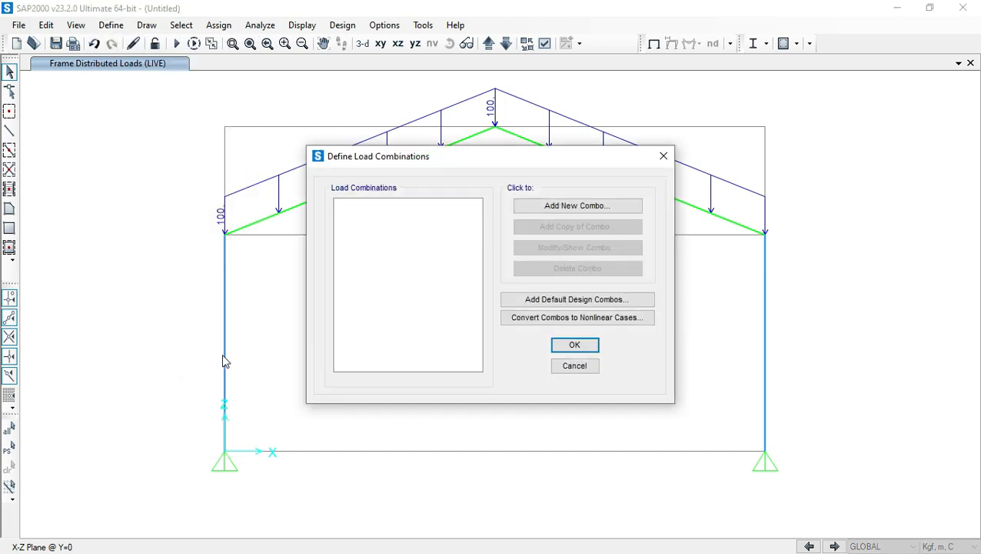
pyautogui.click(576, 302)
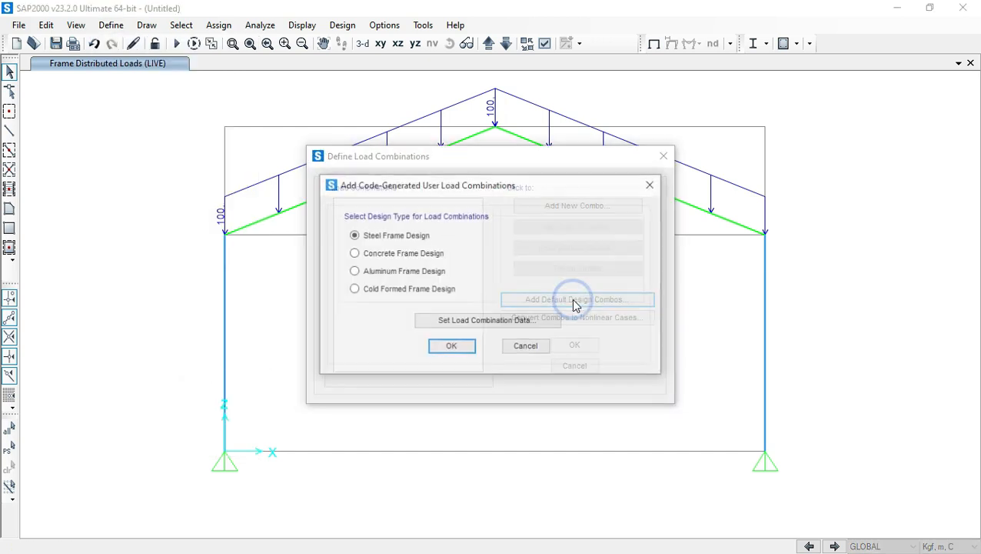
pyautogui.click(454, 347)
# Review the load cases and scale factors of combinations UDSTL1 and UDSTL2, and accept the load combination definitions.
pyautogui.click(379, 204)
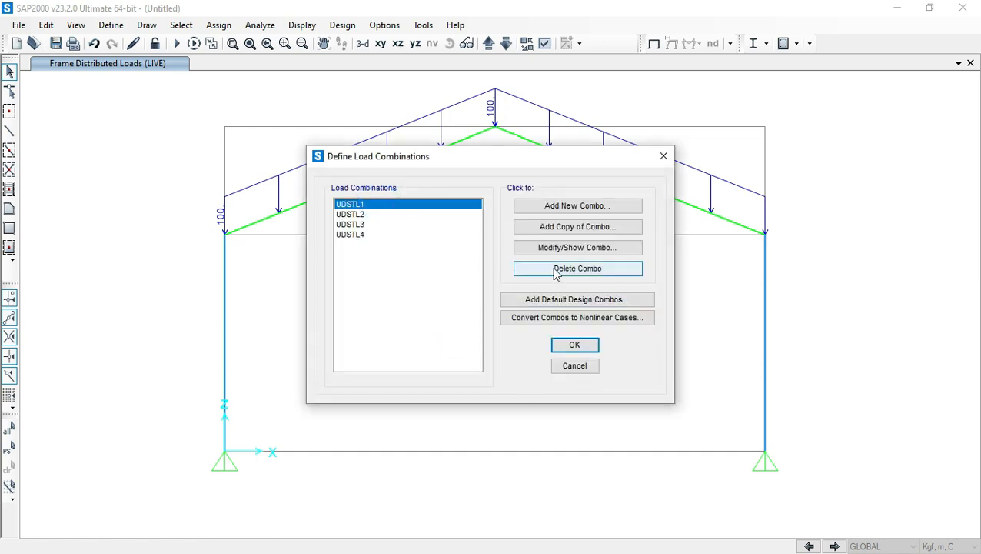
pyautogui.click(556, 248)
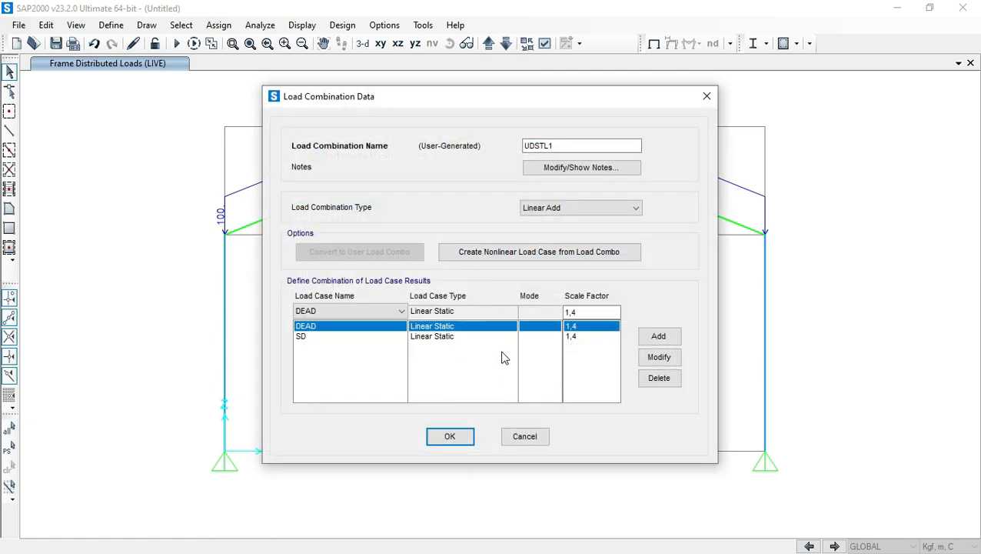
pyautogui.click(453, 436)
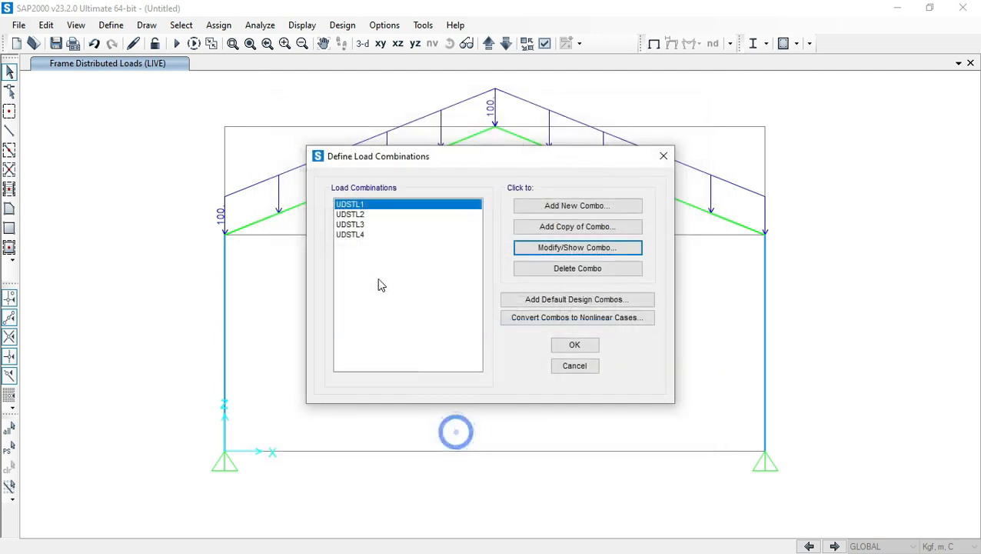
pyautogui.click(365, 214)
pyautogui.click(530, 248)
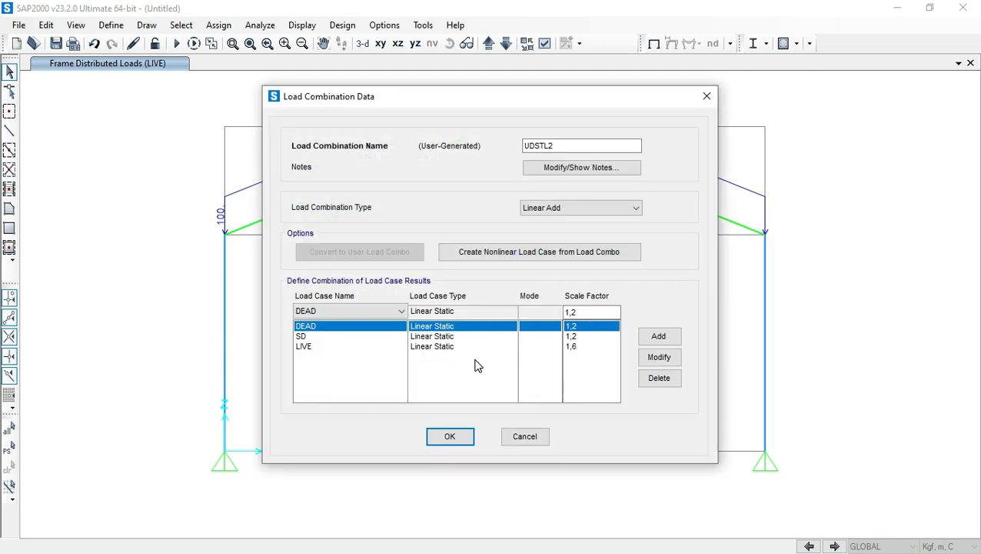
pyautogui.click(450, 437)
pyautogui.click(572, 344)
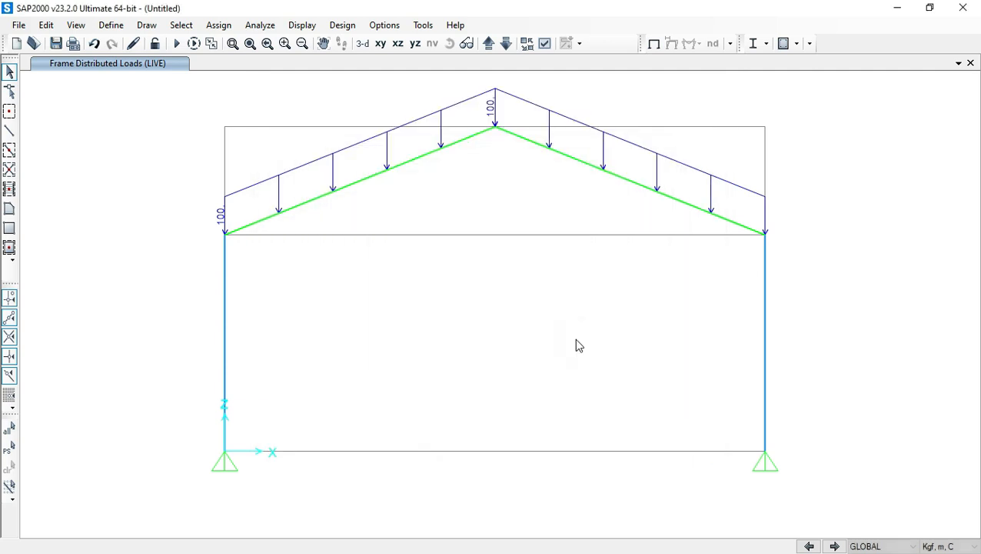
# Set the analysis degrees of freedom to Plane Frame in the XZ plane.
pyautogui.click(268, 26)
pyautogui.click(269, 42)
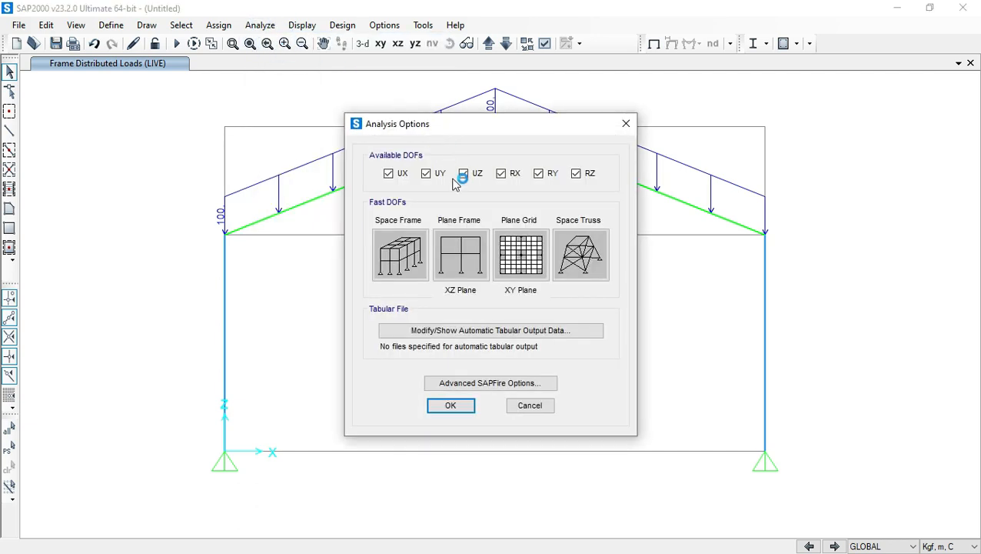
pyautogui.click(453, 260)
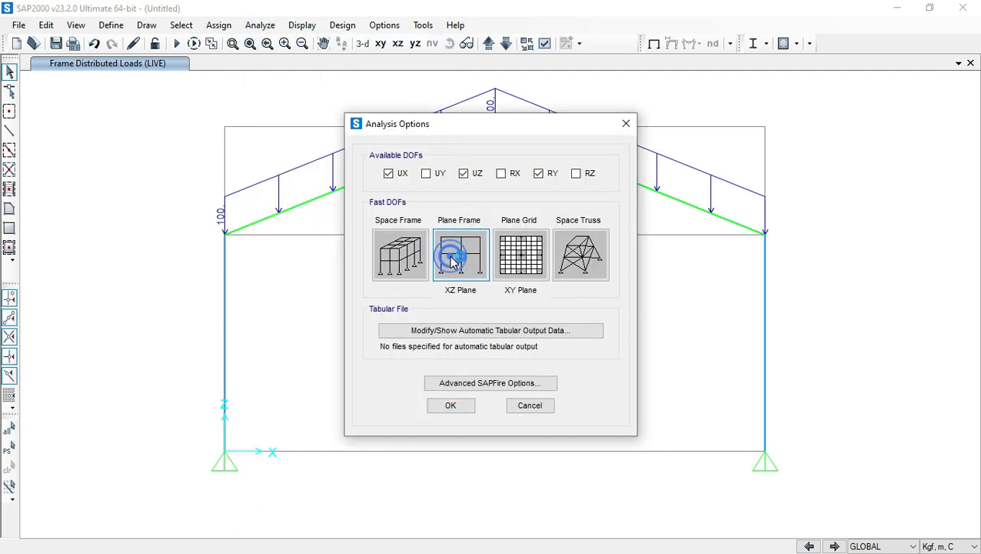
pyautogui.click(459, 405)
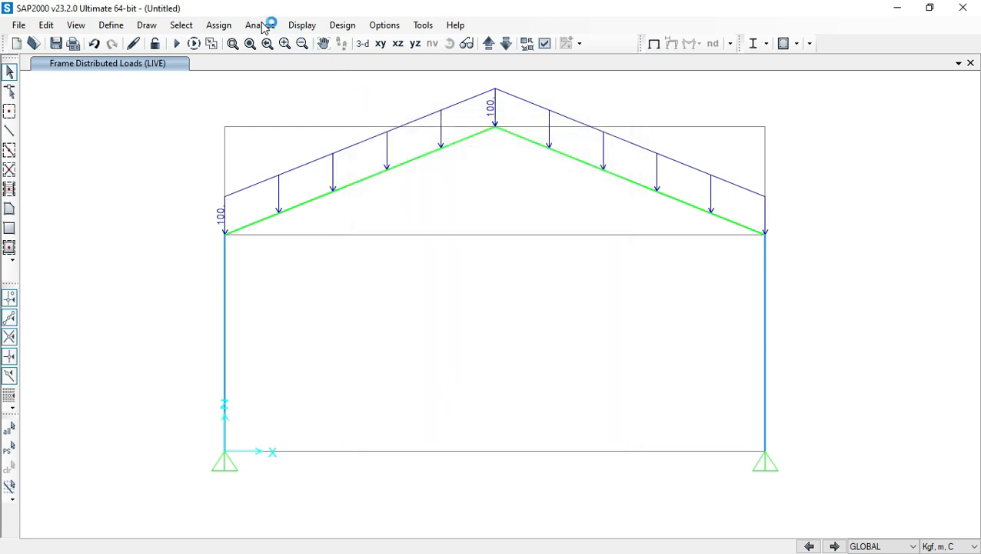
# Exclude the MODAL case from the load cases to run.
pyautogui.click(262, 26)
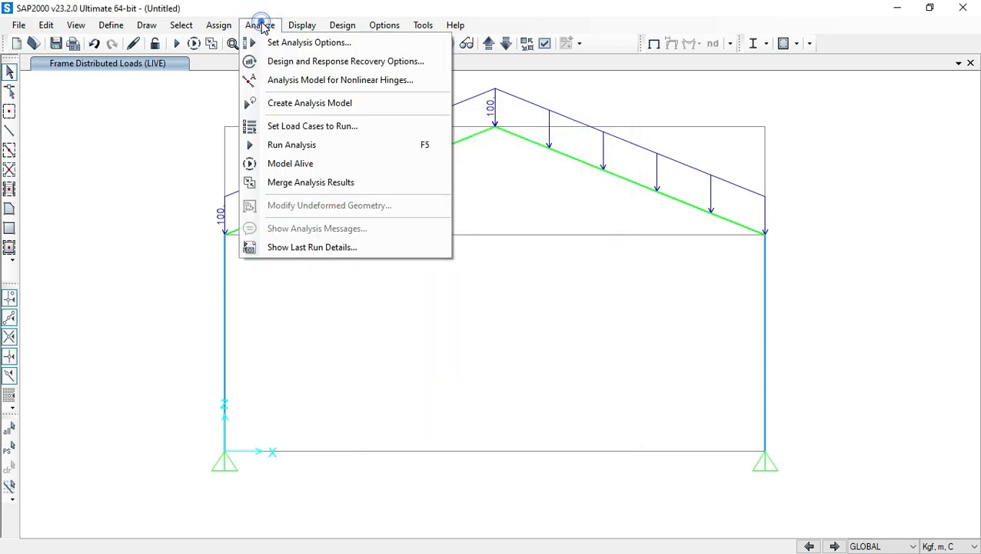
pyautogui.press('F5')
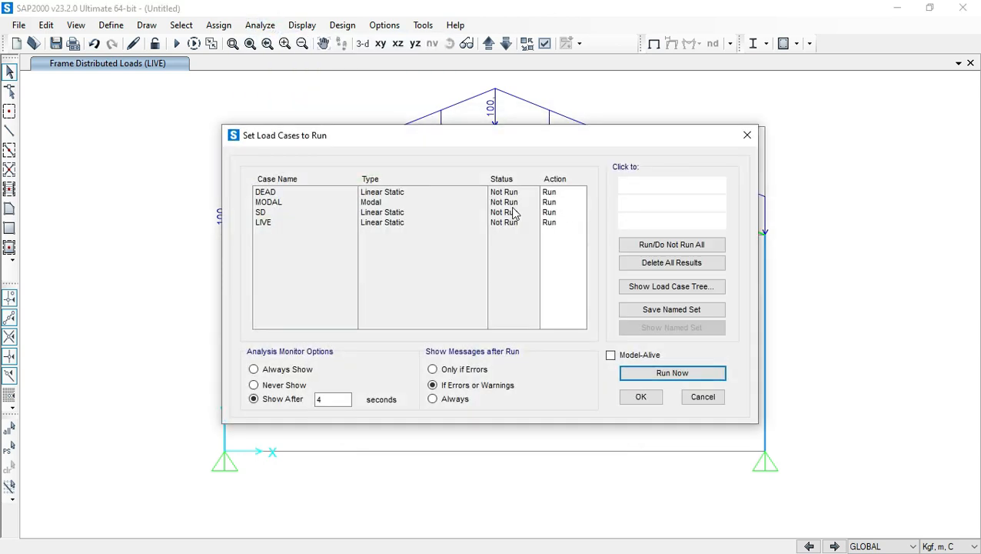
pyautogui.click(380, 202)
pyautogui.click(660, 185)
# Run the analysis and save the model file as 21 in the Desktop folder 21.
pyautogui.click(671, 373)
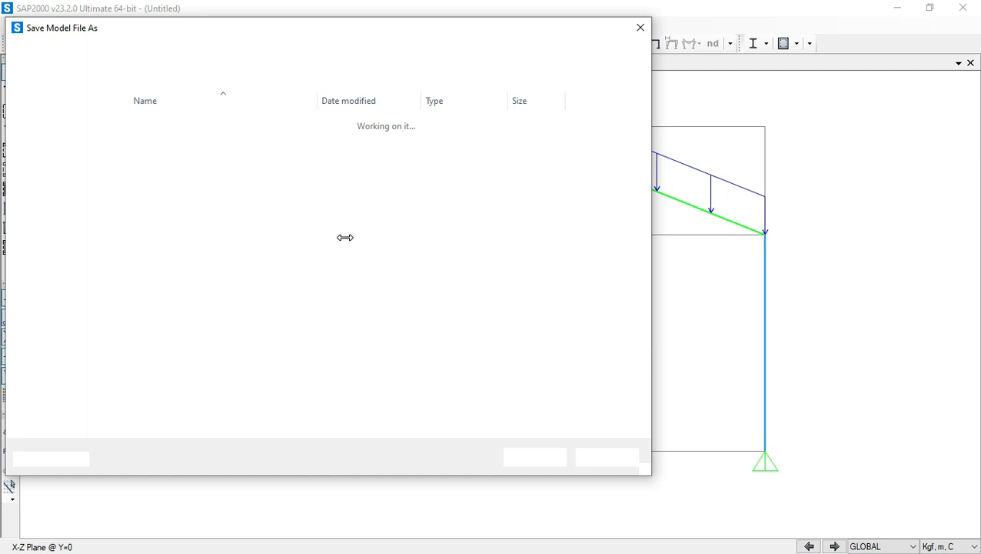
pyautogui.click(132, 405)
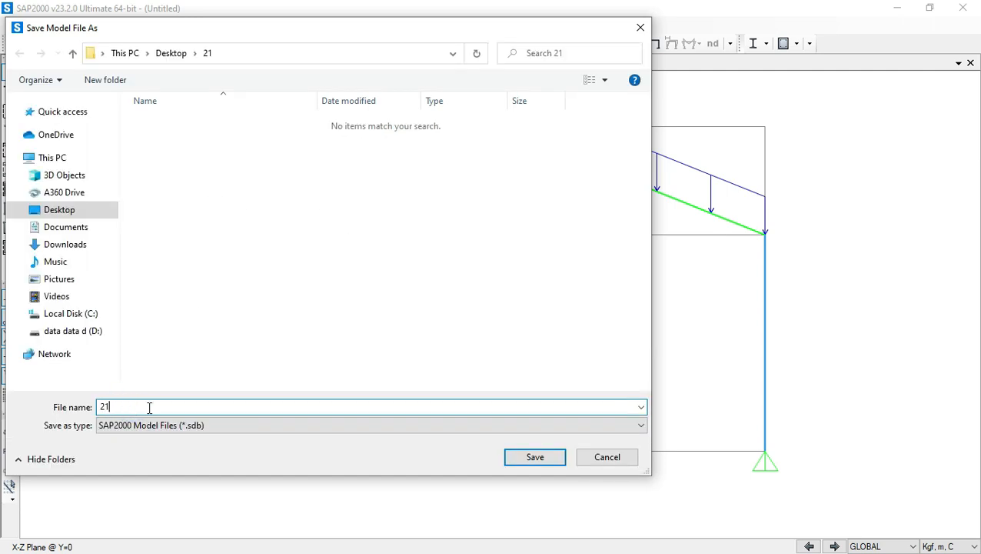
pyautogui.click(544, 461)
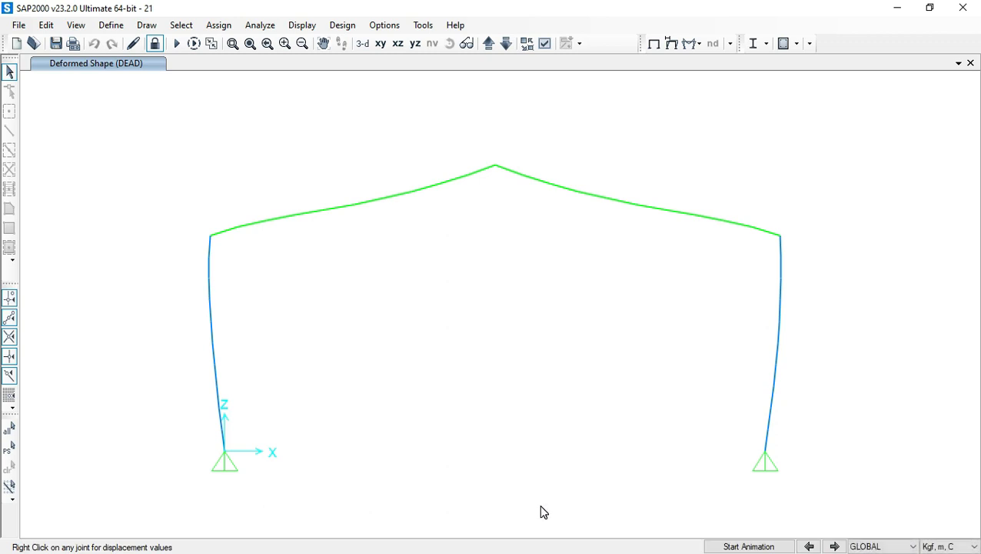
# Run the steel design check of the structure and display the P-M ratio colors and values on the frame.
pyautogui.click(766, 46)
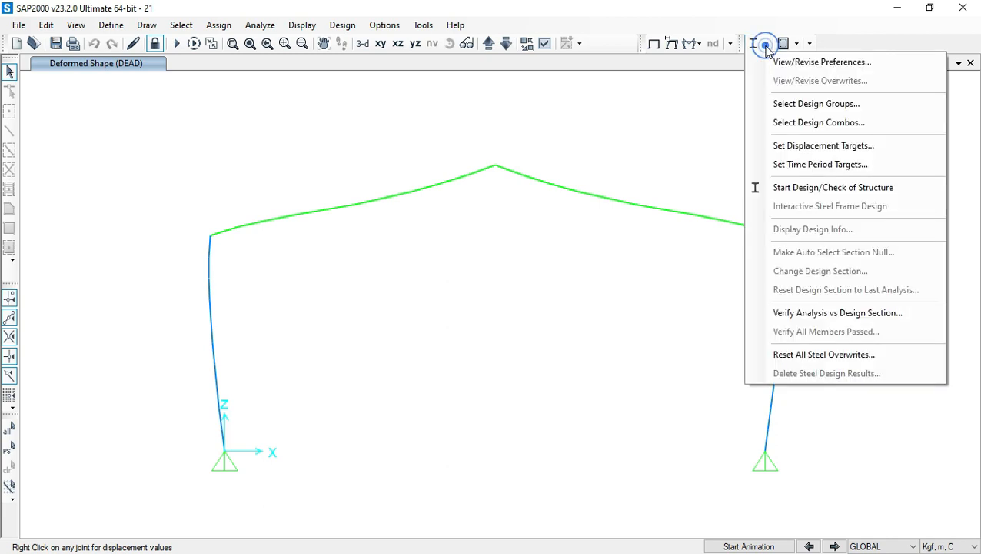
pyautogui.click(803, 188)
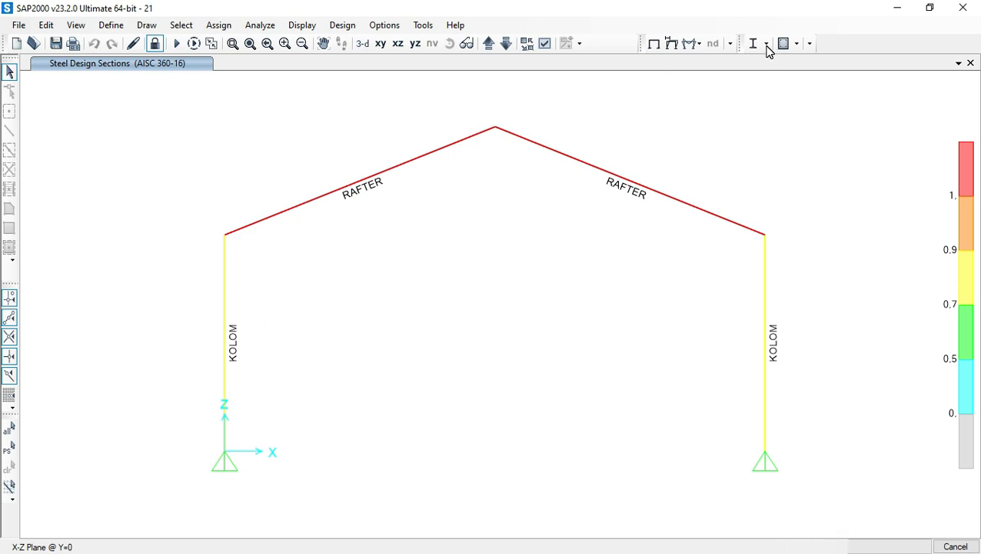
pyautogui.click(767, 46)
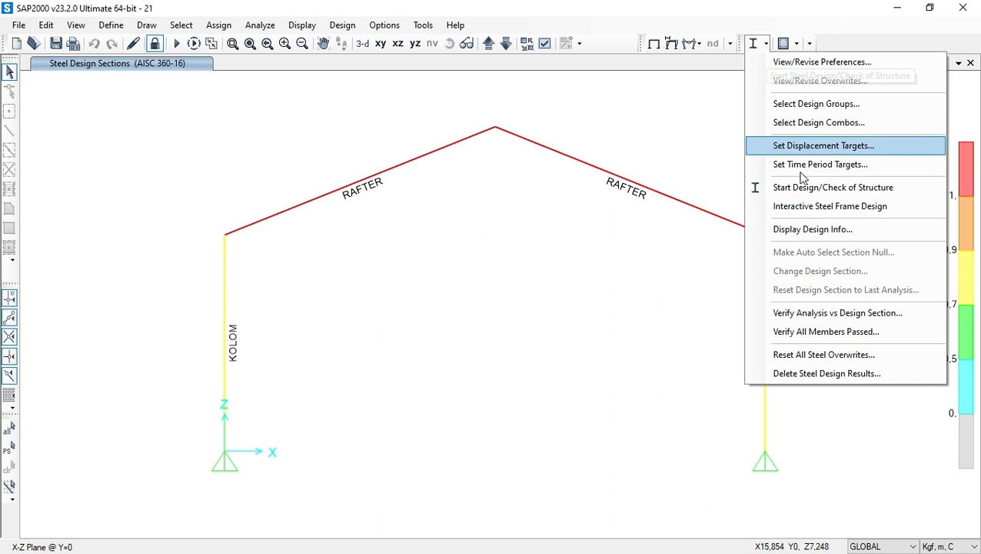
pyautogui.click(805, 234)
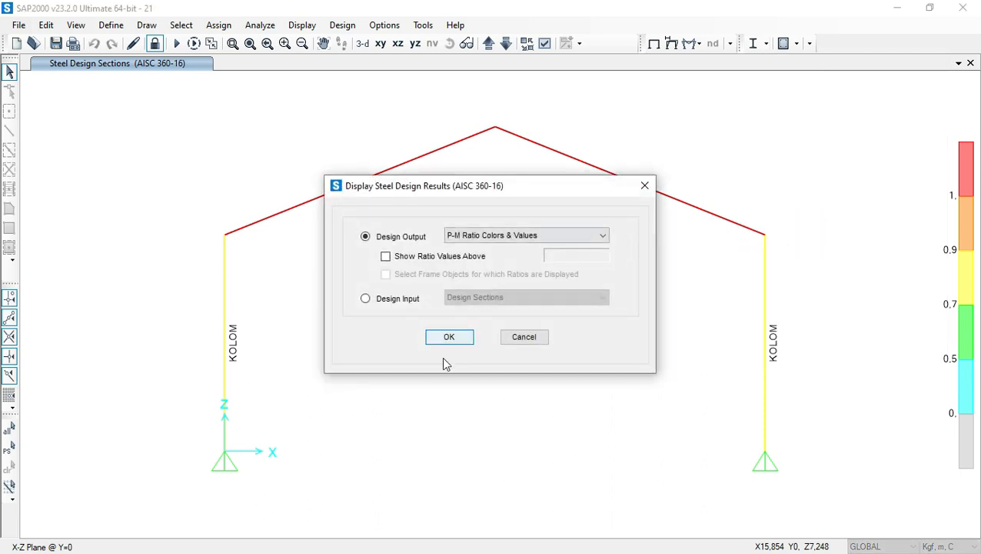
pyautogui.click(451, 338)
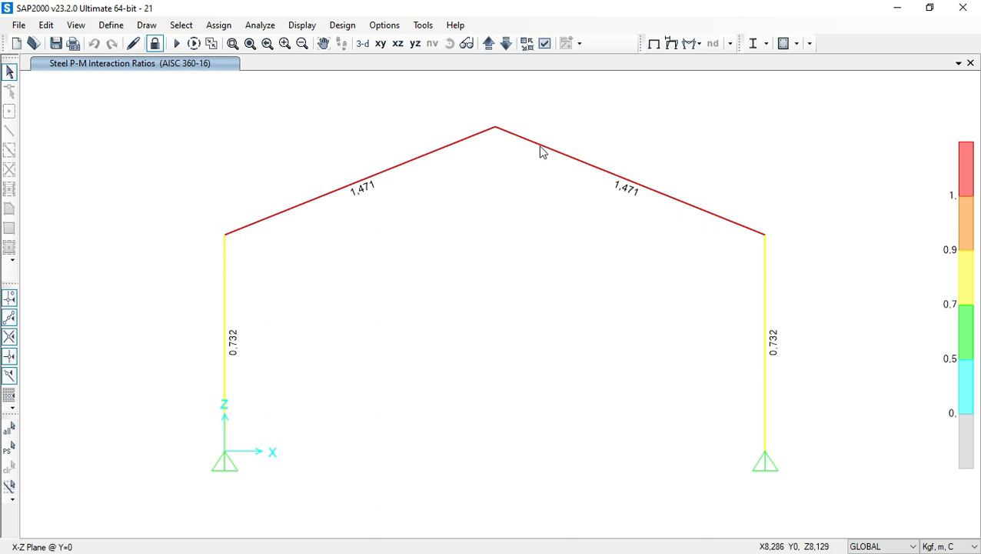
# Verify whether all members pass the steel stress check, selecting the failed frames and clearing that selection.
pyautogui.click(766, 44)
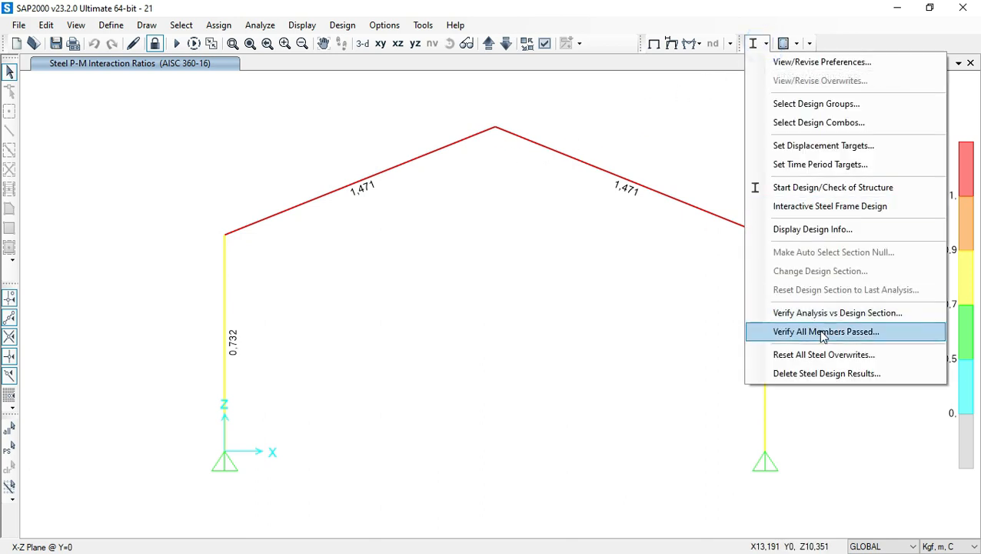
pyautogui.click(769, 332)
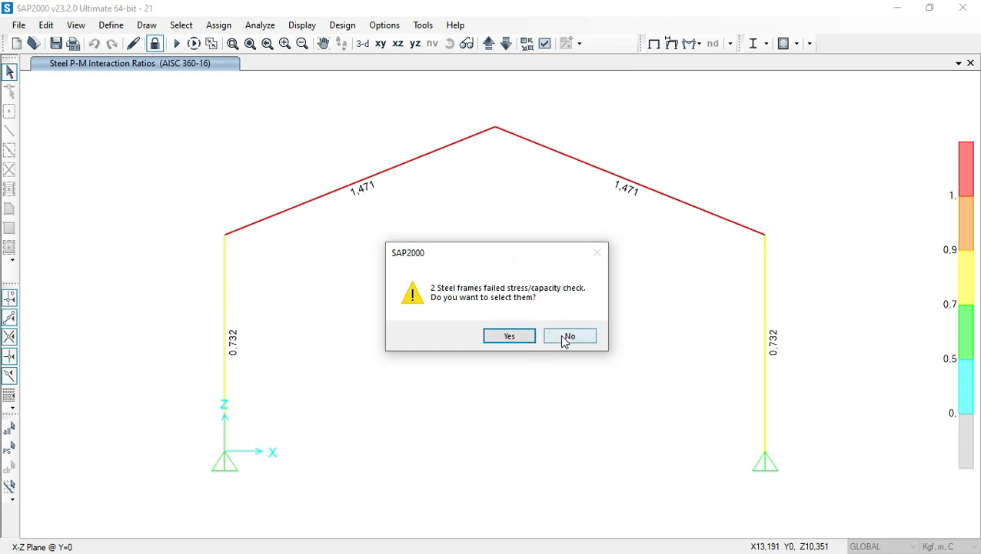
pyautogui.click(513, 338)
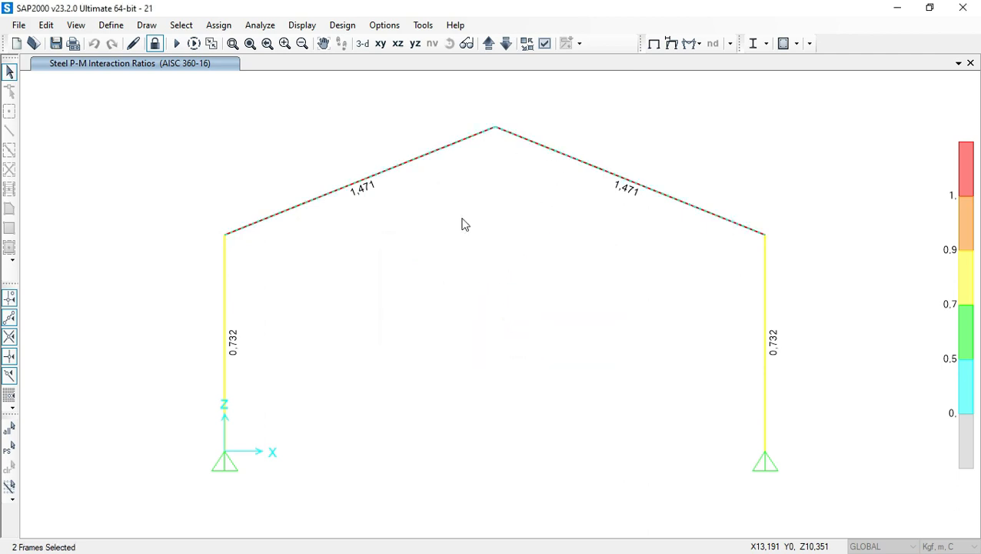
pyautogui.hotkey('ctrl', 'q')
# Examine the design messages in the steel stress check details of the left rafter for combo DSTL2.
pyautogui.click(445, 148)
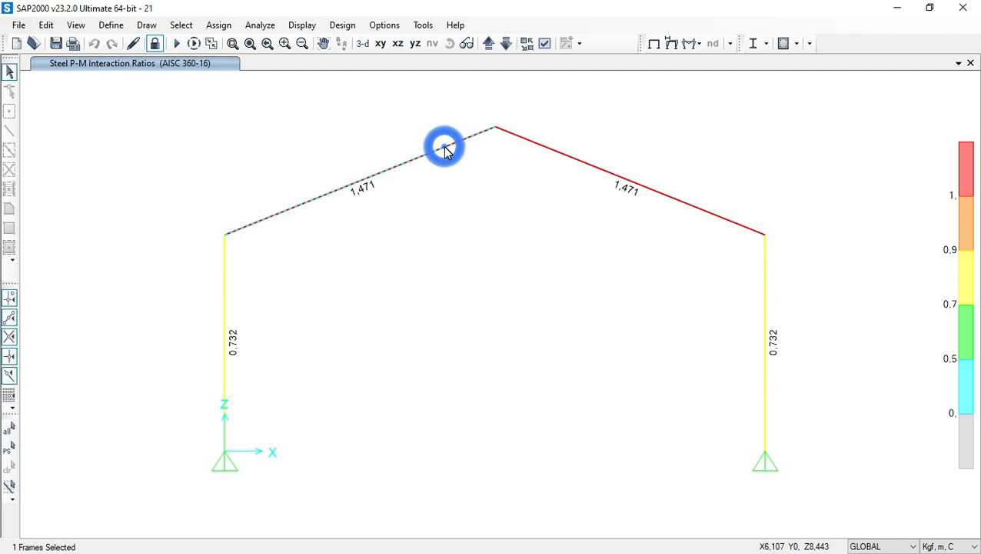
pyautogui.rightClick(444, 147)
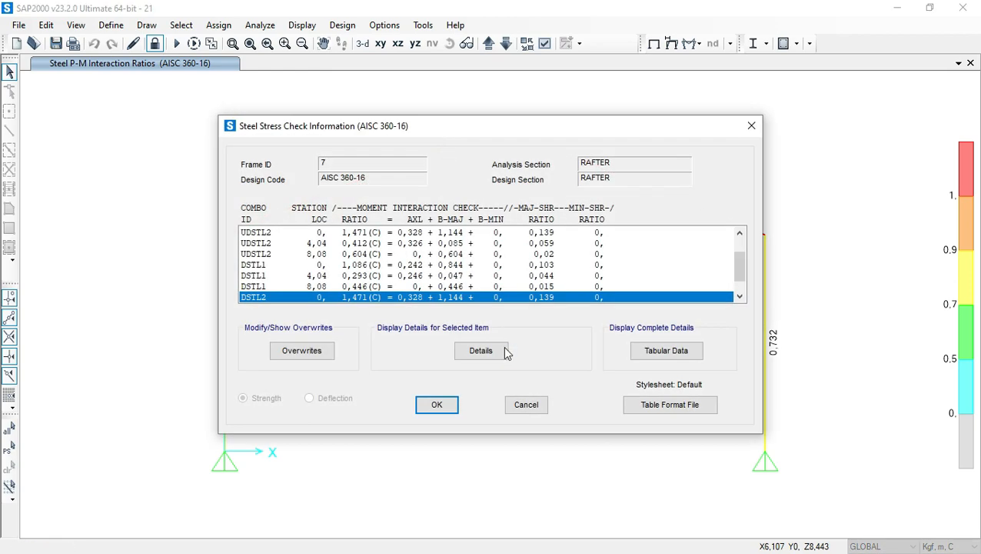
pyautogui.click(496, 351)
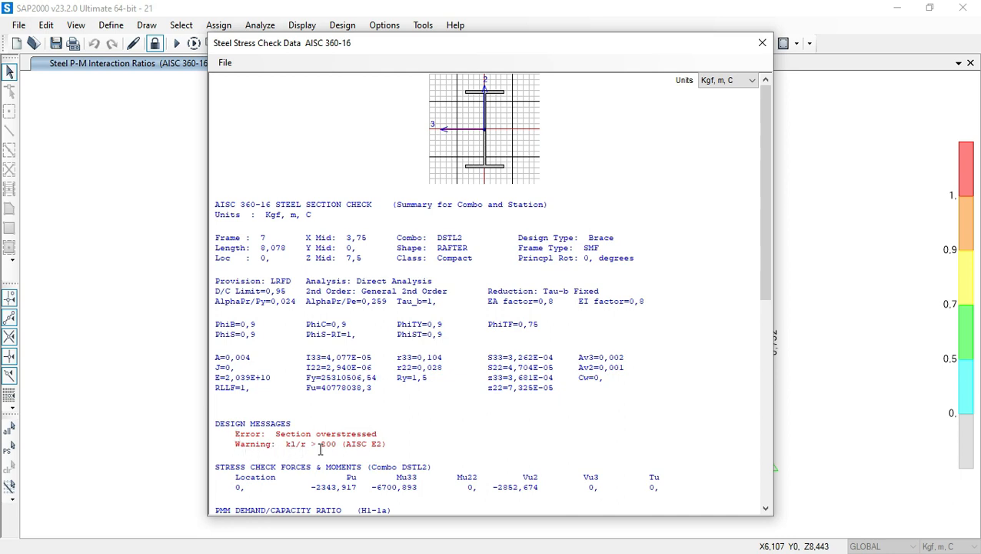
pyautogui.moveTo(307, 444)
pyautogui.mouseDown()
pyautogui.moveTo(287, 444)
pyautogui.moveTo(310, 445)
pyautogui.mouseUp()
pyautogui.click(310, 446)
pyautogui.click(762, 43)
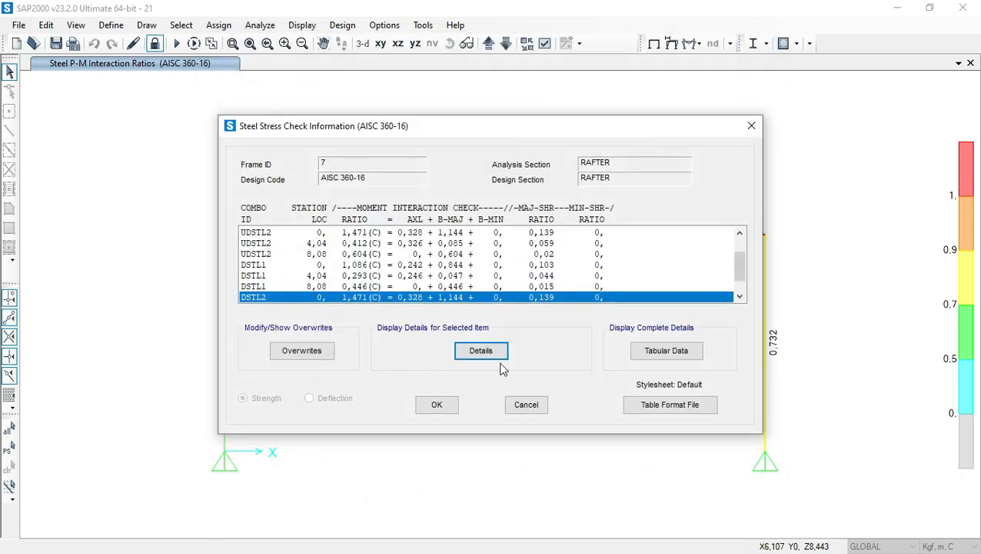
# Display the left rafter's steel stress check details again with units in Kgf, mm, C.
pyautogui.click(488, 352)
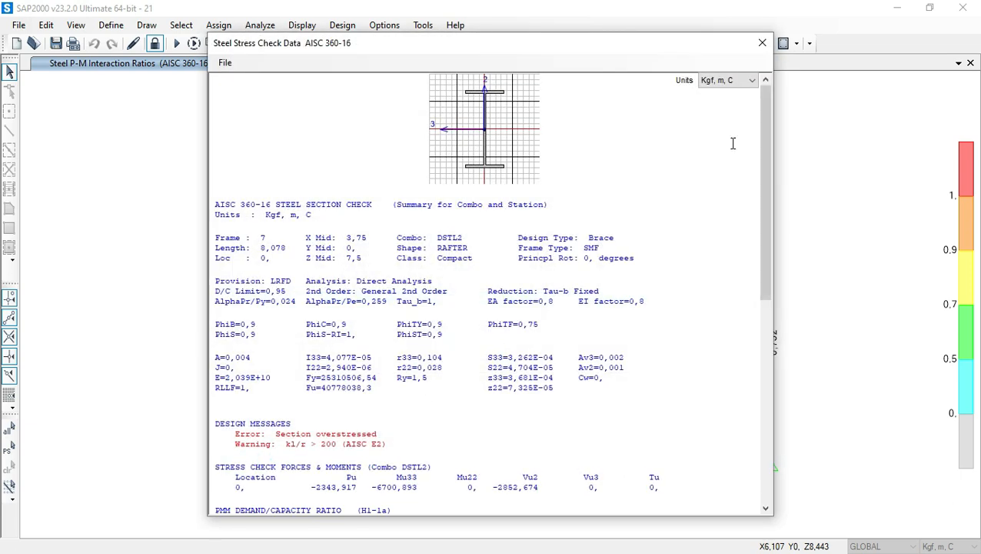
pyautogui.click(740, 82)
pyautogui.click(723, 154)
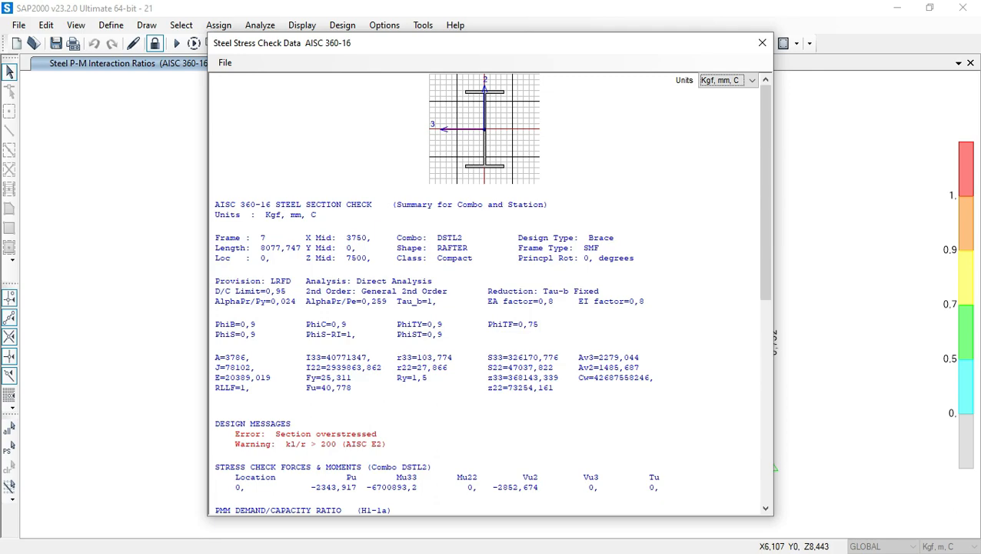
# Switch to the Cek Kelangsingan.xlsx workbook in Excel and examine the K-factor chart and the PROFIL slenderness check inputs.
pyautogui.press('super')
pyautogui.click(439, 545)
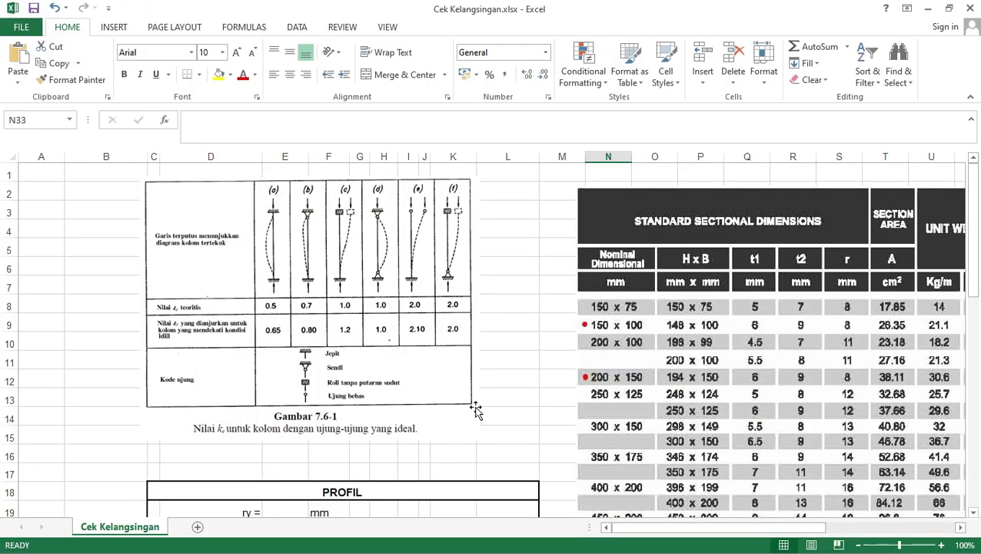
pyautogui.click(519, 359)
pyautogui.scroll(-3, 448, 369)
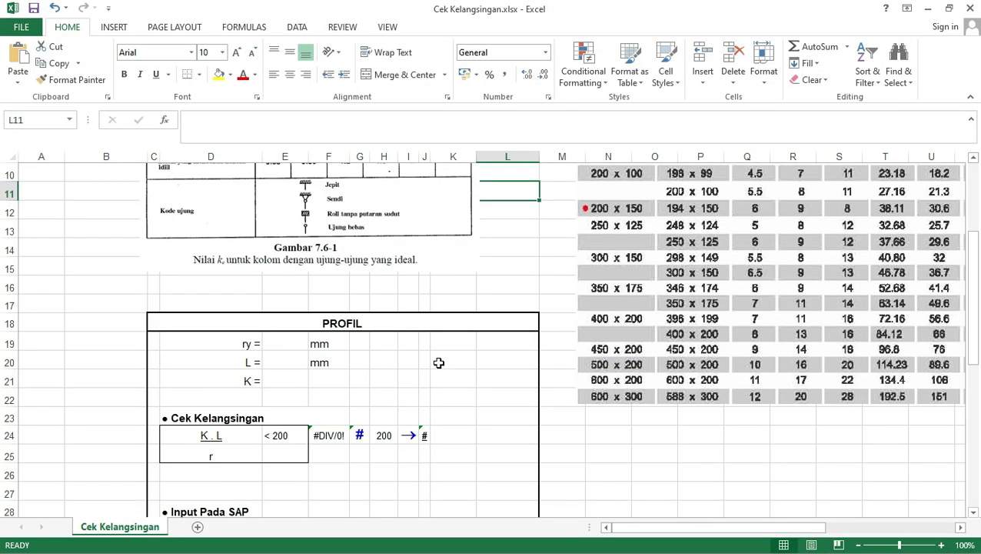
pyautogui.scroll(-8, 431, 362)
pyautogui.scroll(11, 423, 361)
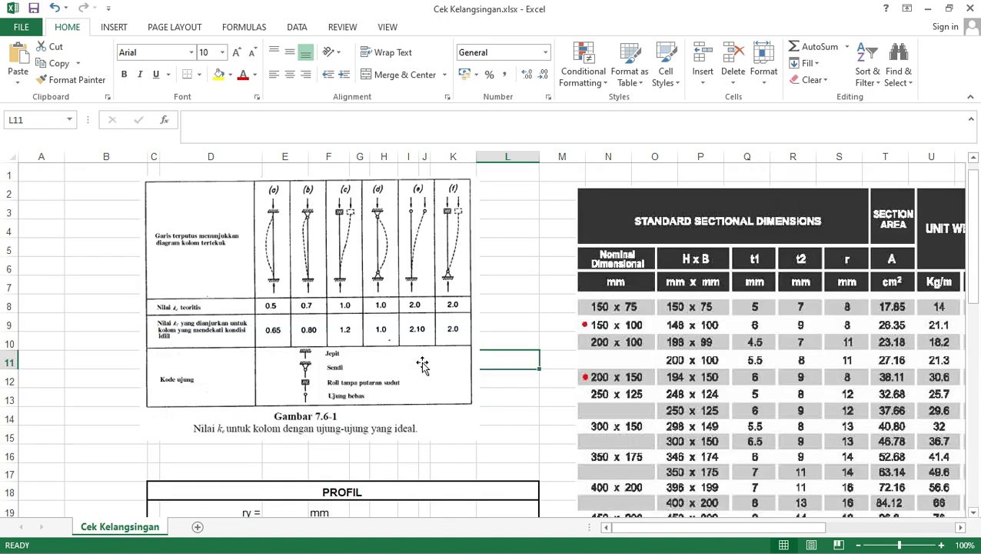
pyautogui.click(385, 248)
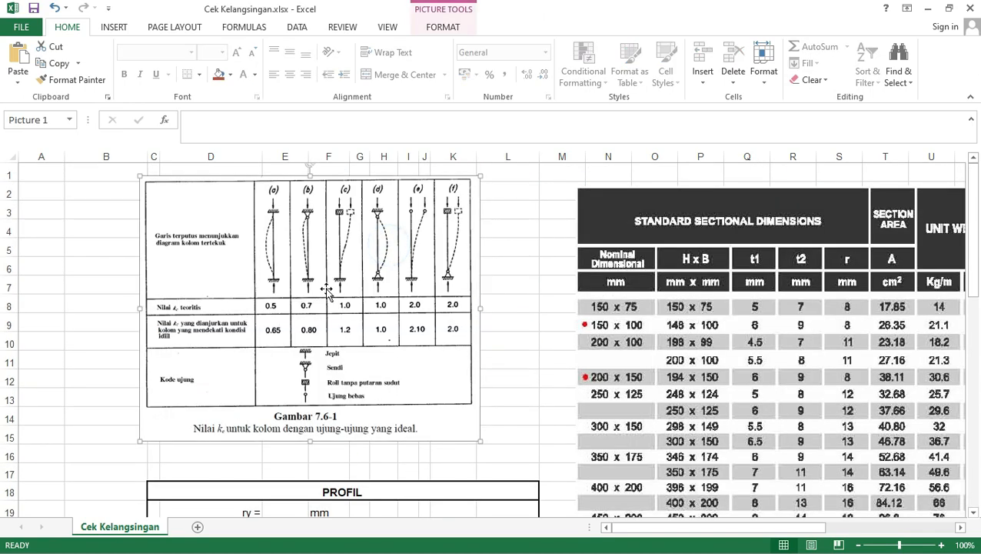
pyautogui.click(502, 333)
pyautogui.scroll(-3, 377, 290)
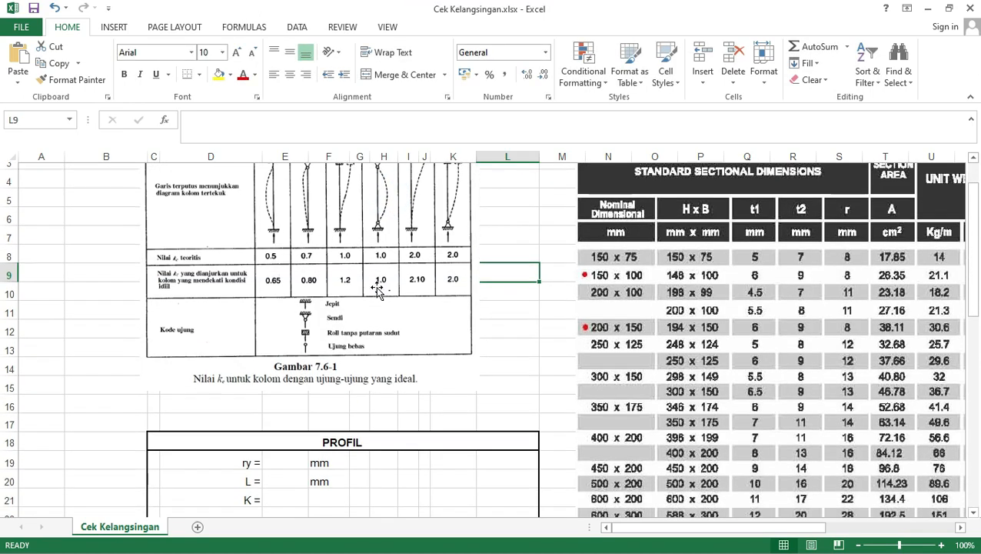
pyautogui.click(378, 357)
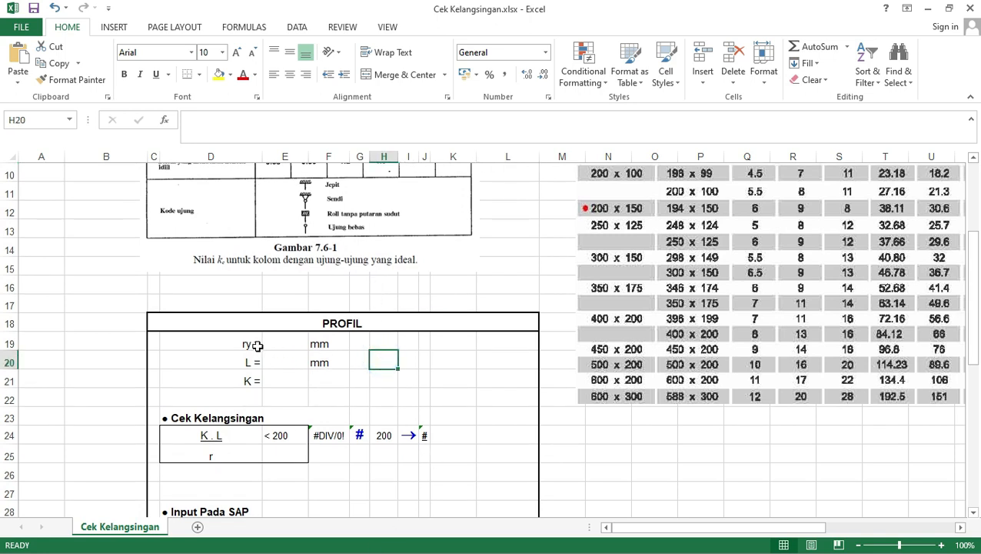
# Examine the radius of gyration columns of the standard steel section table for the ry value of the profile.
pyautogui.moveTo(666, 529); pyautogui.dragTo(783, 528)
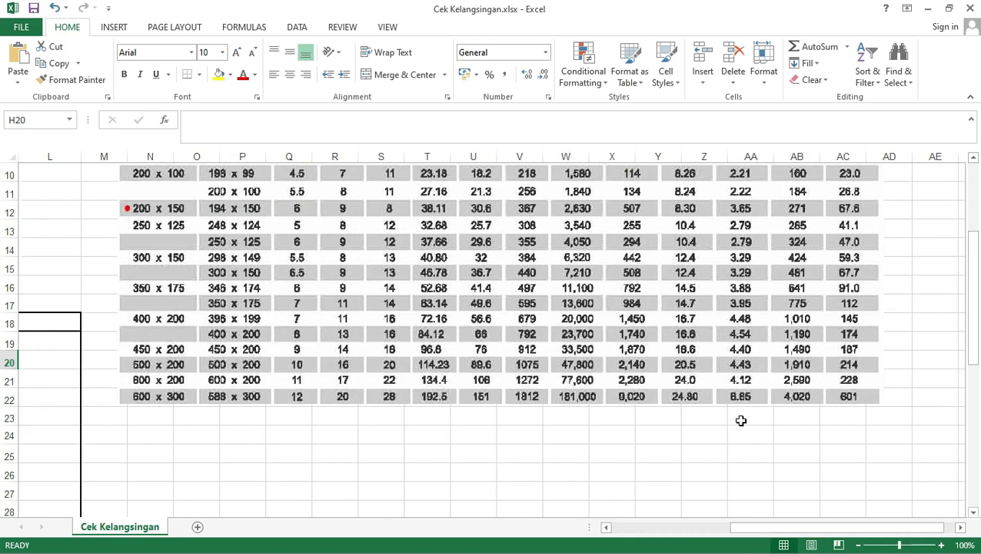
pyautogui.scroll(3, 740, 422)
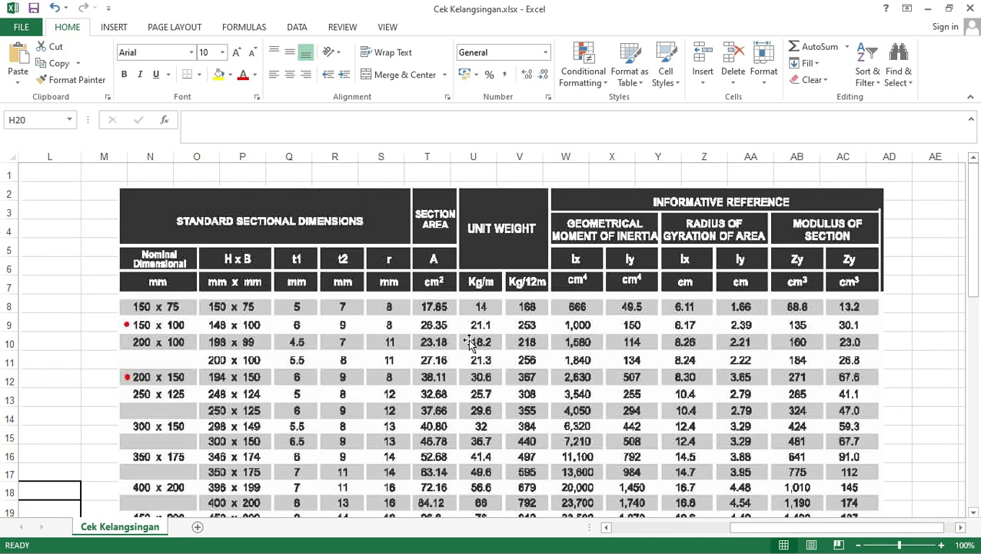
pyautogui.scroll(-1, 469, 342)
pyautogui.click(502, 338)
pyautogui.scroll(-2, 504, 338)
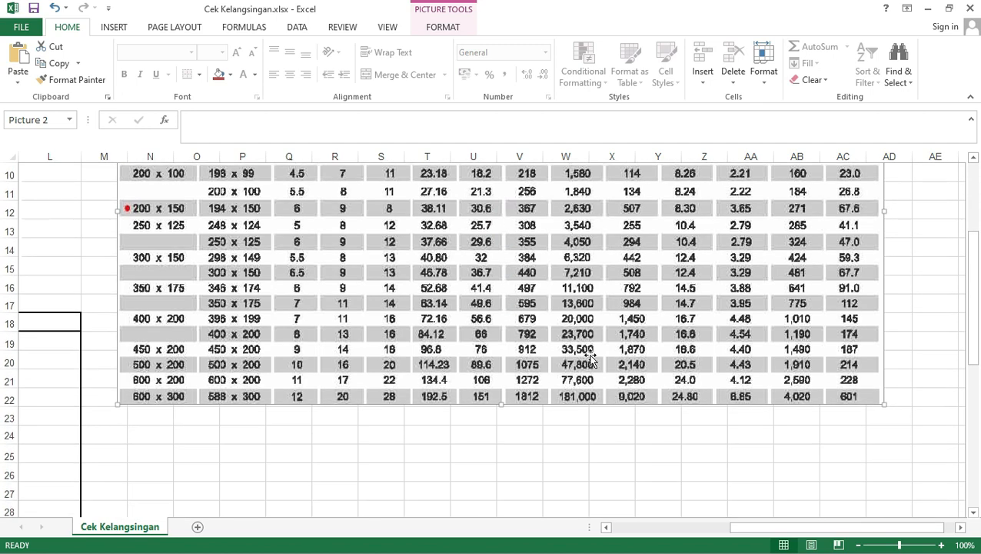
pyautogui.scroll(3, 565, 350)
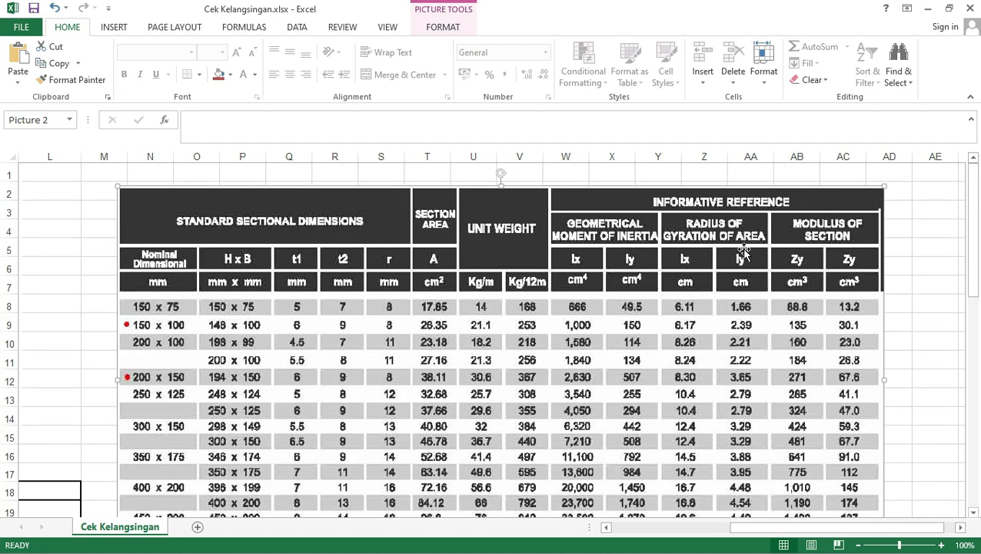
pyautogui.scroll(-1, 723, 256)
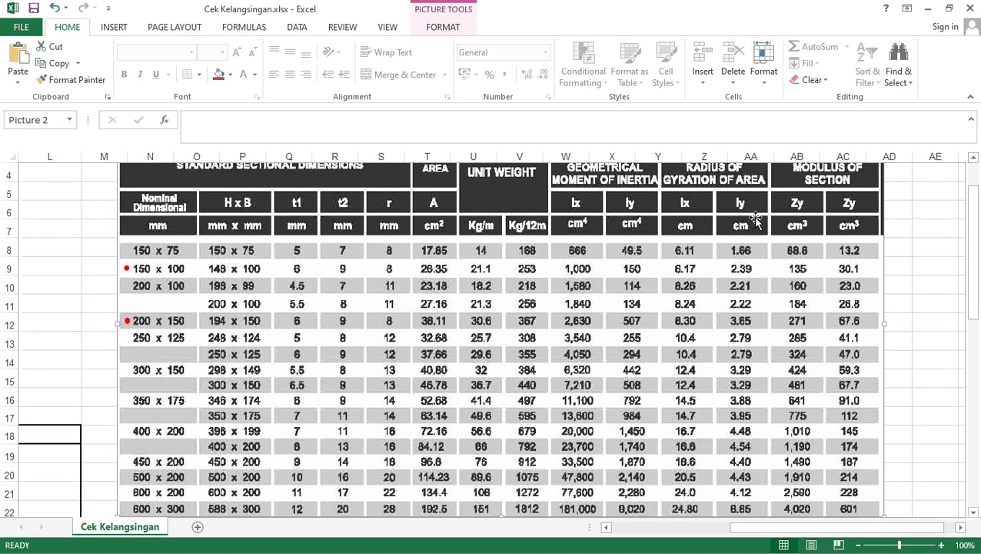
pyautogui.scroll(-1, 744, 377)
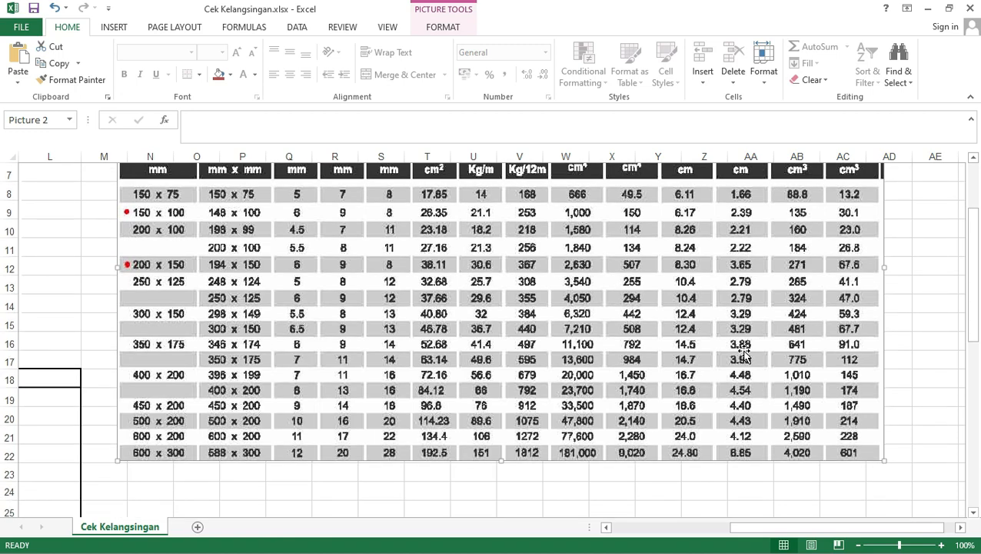
pyautogui.moveTo(797, 529); pyautogui.dragTo(677, 530)
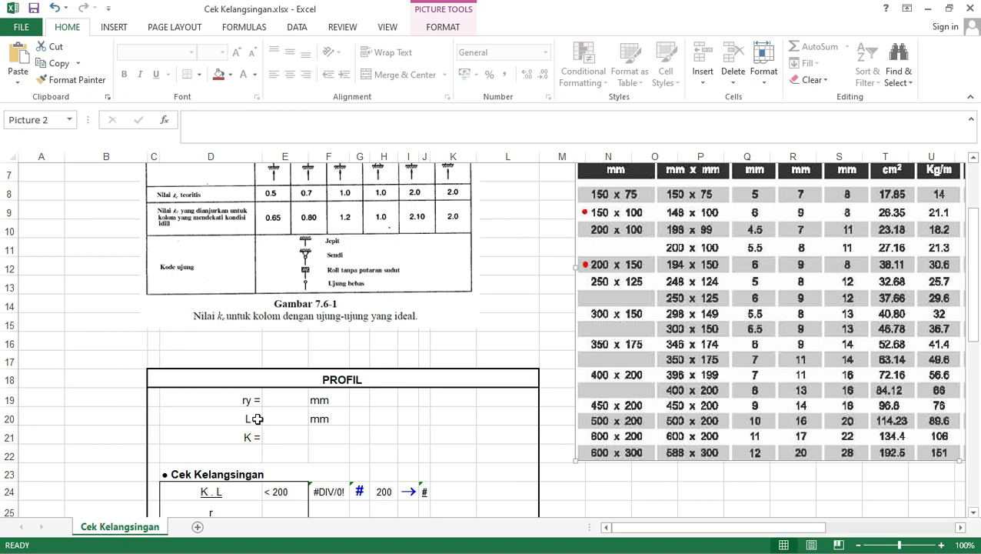
pyautogui.scroll(-1, 208, 437)
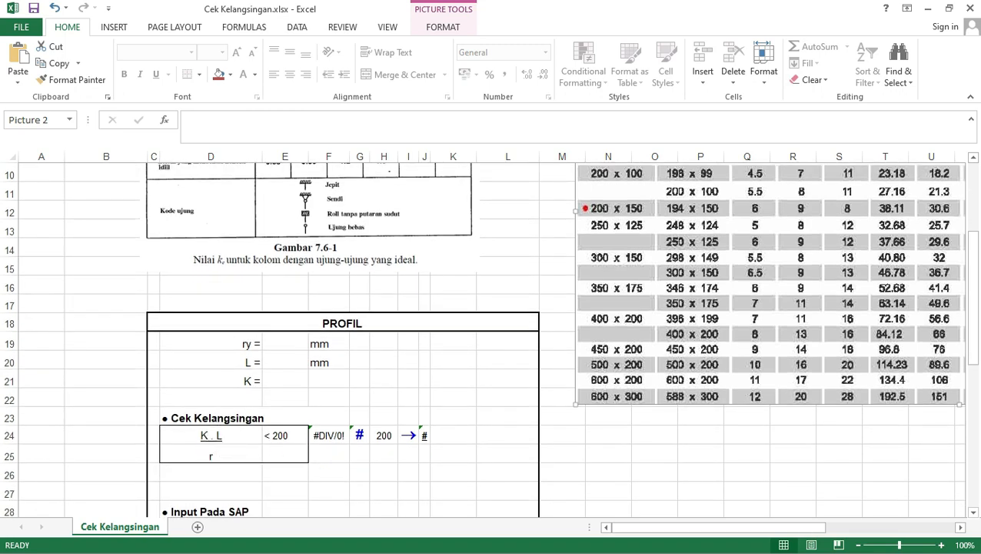
pyautogui.moveTo(796, 529); pyautogui.dragTo(893, 529)
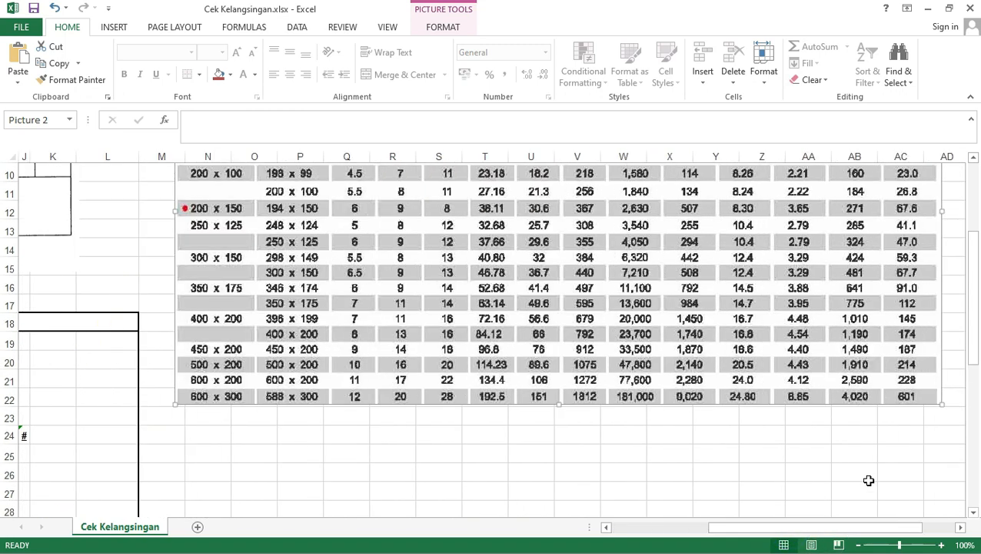
pyautogui.scroll(4, 871, 488)
pyautogui.scroll(-4, 800, 285)
# Switch to SAP2000 and copy the r22 value 27,866 from the rafter's stress check data.
pyautogui.press('super')
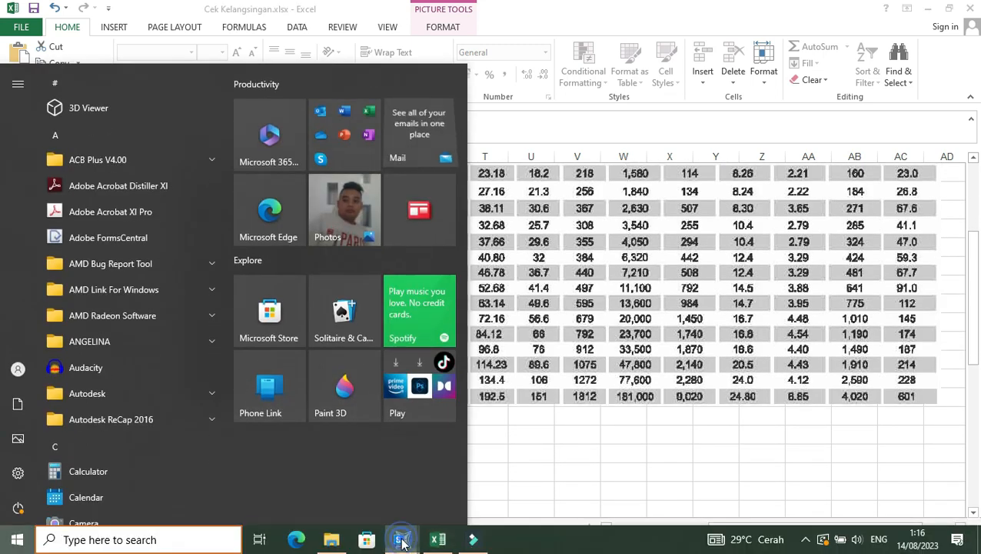
pyautogui.moveTo(402, 539)
pyautogui.click(464, 498)
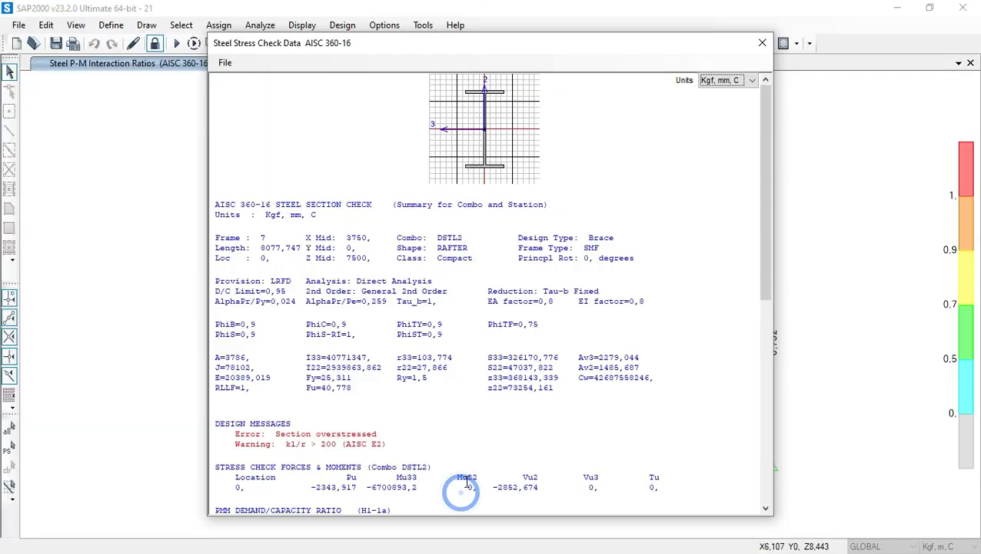
pyautogui.doubleClick(398, 367)
pyautogui.click(450, 394)
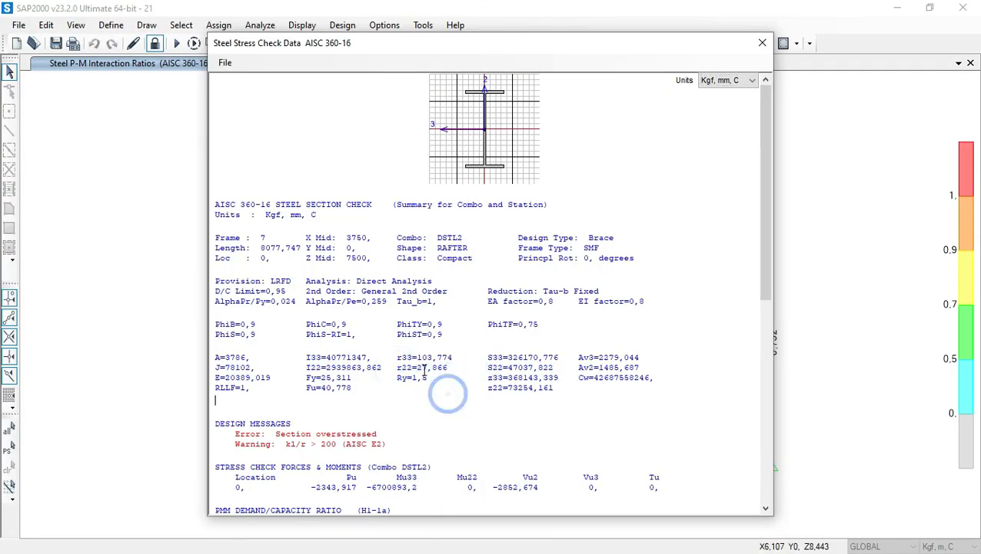
pyautogui.moveTo(417, 368); pyautogui.dragTo(447, 371)
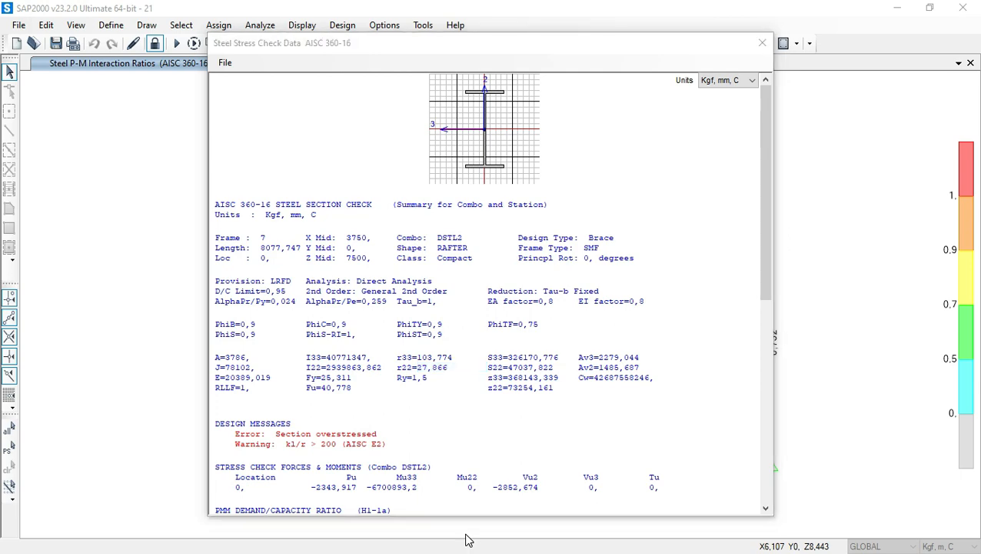
# Paste 27,866 into Excel as the ry value in cell E19 of the PROFIL table and review the slenderness check.
pyautogui.press('super')
pyautogui.click(436, 545)
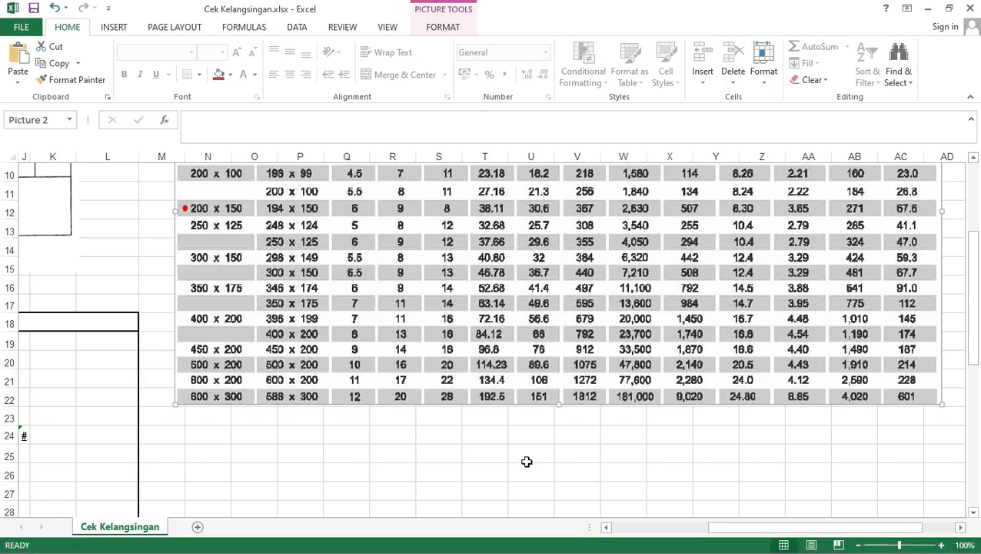
pyautogui.moveTo(796, 528); pyautogui.dragTo(650, 531)
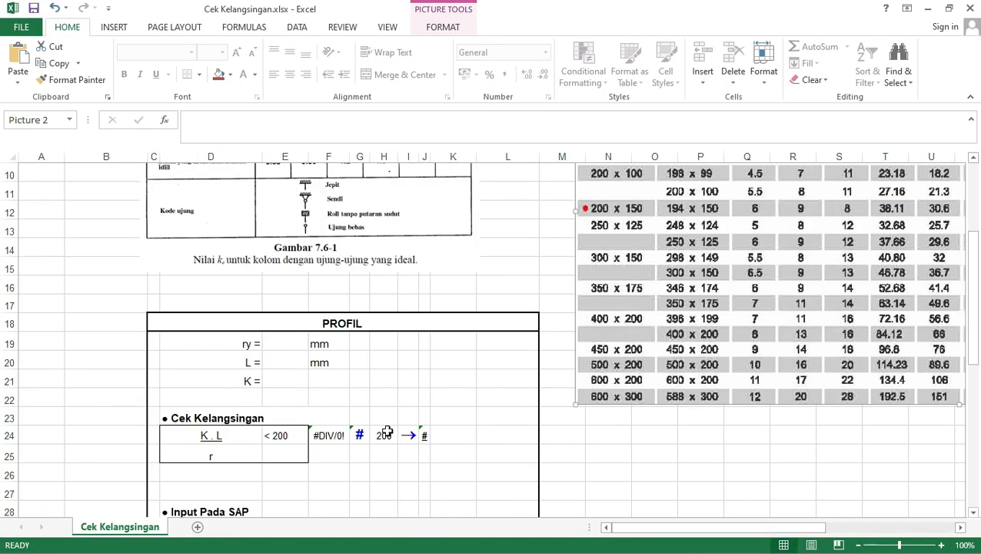
pyautogui.click(296, 346)
pyautogui.rightClick(296, 344)
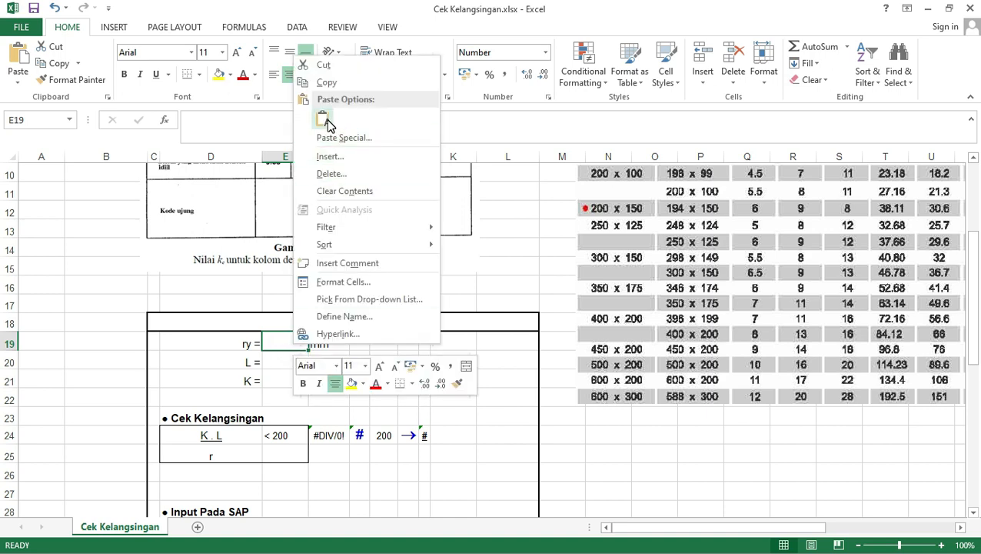
pyautogui.click(326, 120)
pyautogui.click(423, 359)
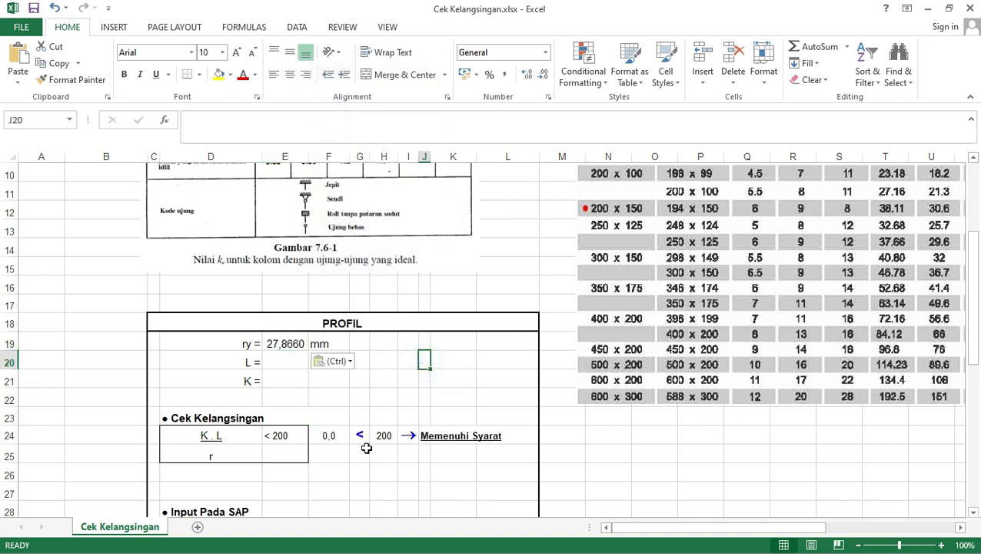
pyautogui.click(407, 456)
pyautogui.scroll(-1, 408, 455)
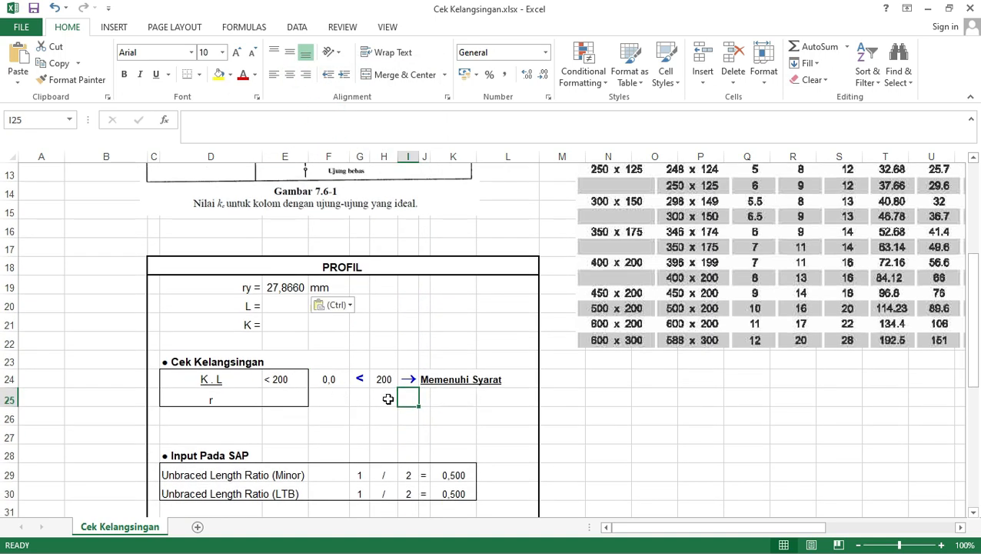
pyautogui.click(331, 379)
pyautogui.click(289, 294)
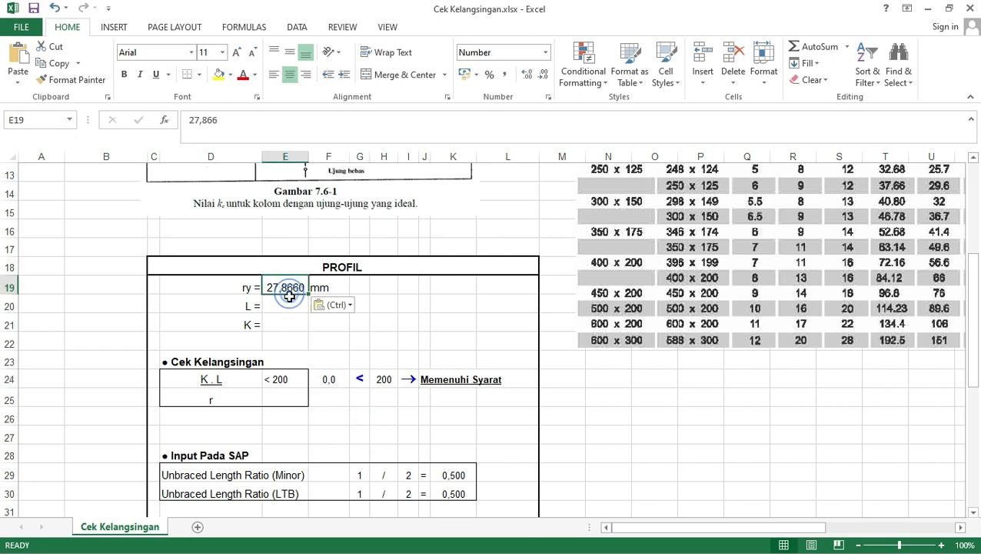
# Select the L value cell E20, and copy the rafter's length 8077,747 from the stress check data in SAP2000.
pyautogui.click(285, 307)
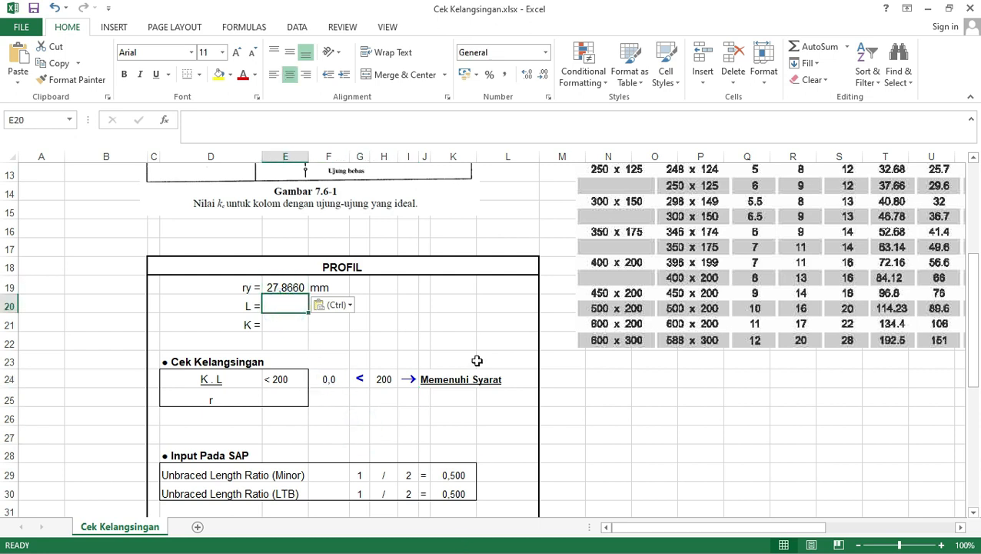
pyautogui.press('super')
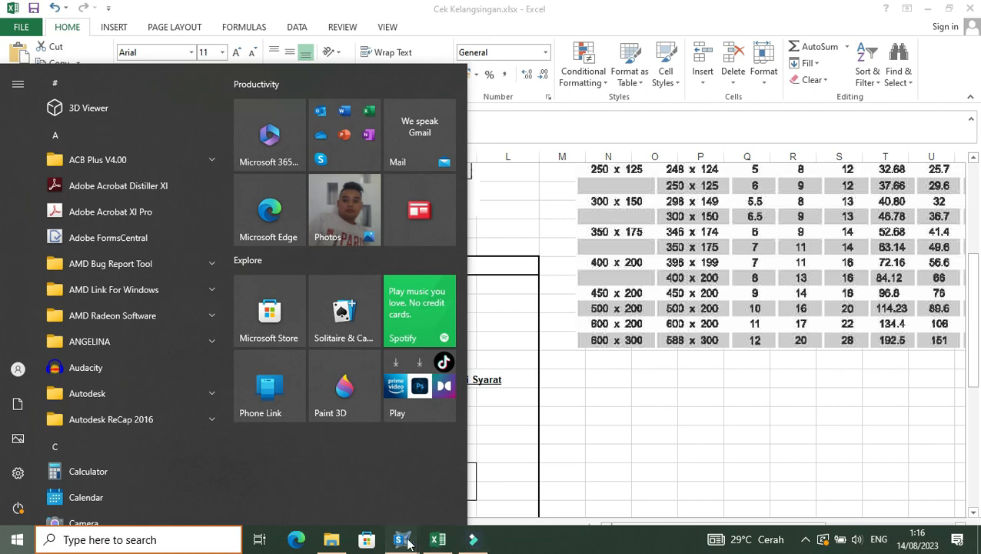
pyautogui.moveTo(407, 543)
pyautogui.click(473, 477)
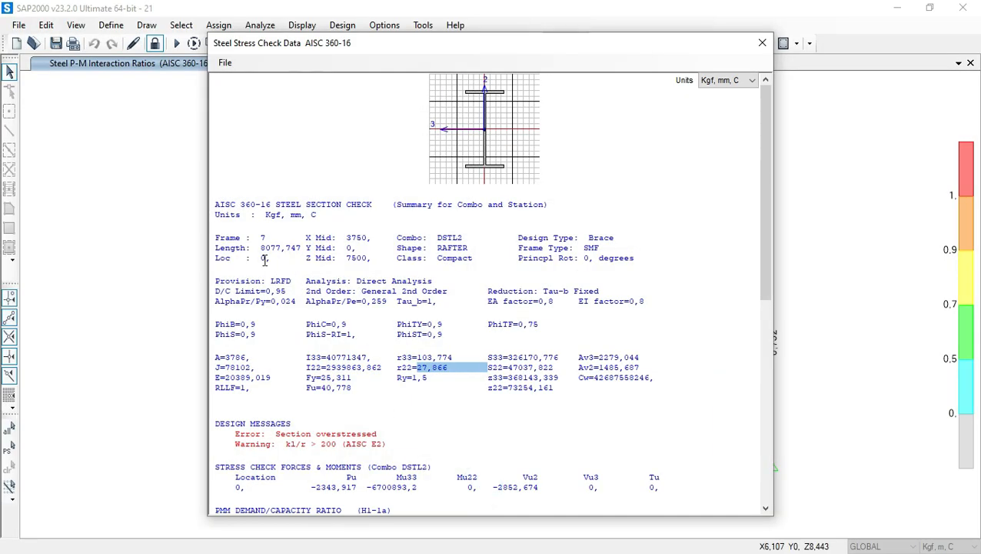
pyautogui.moveTo(260, 248); pyautogui.dragTo(301, 248)
pyautogui.hotkey('ctrl', 'c')
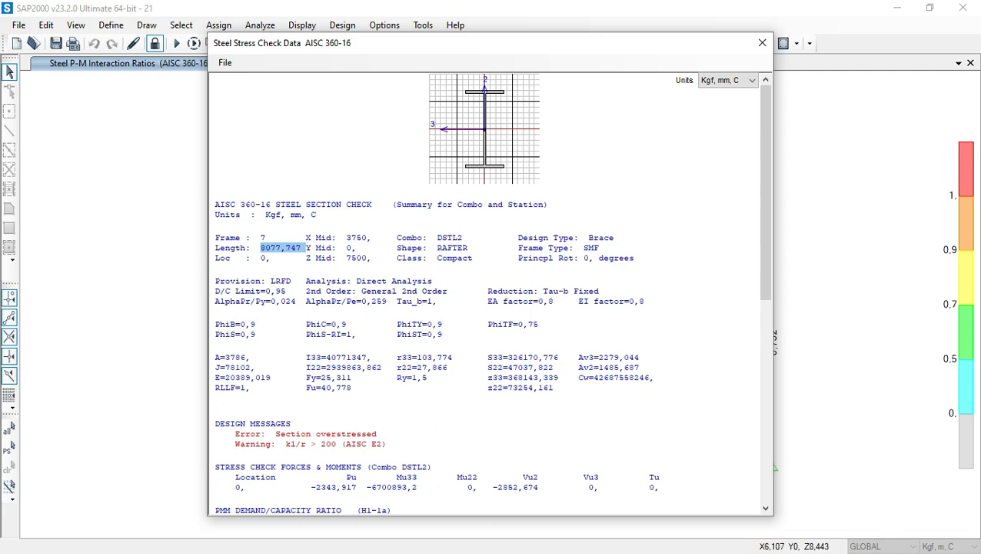
# Switch to Excel and paste the copied rafter length 8077,747 as the L value in cell E20 of the PROFIL table.
pyautogui.press('super')
pyautogui.click(436, 540)
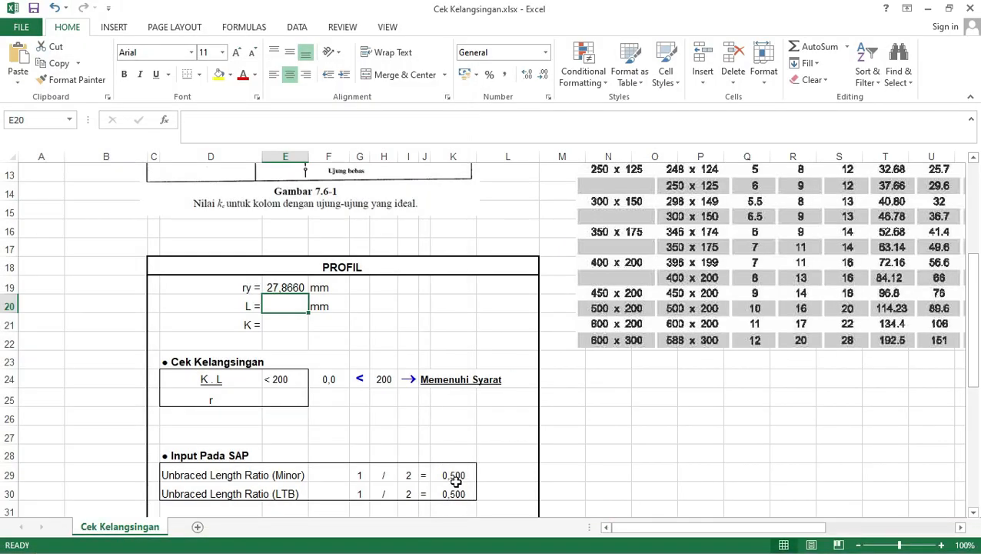
pyautogui.rightClick(293, 306)
pyautogui.click(323, 81)
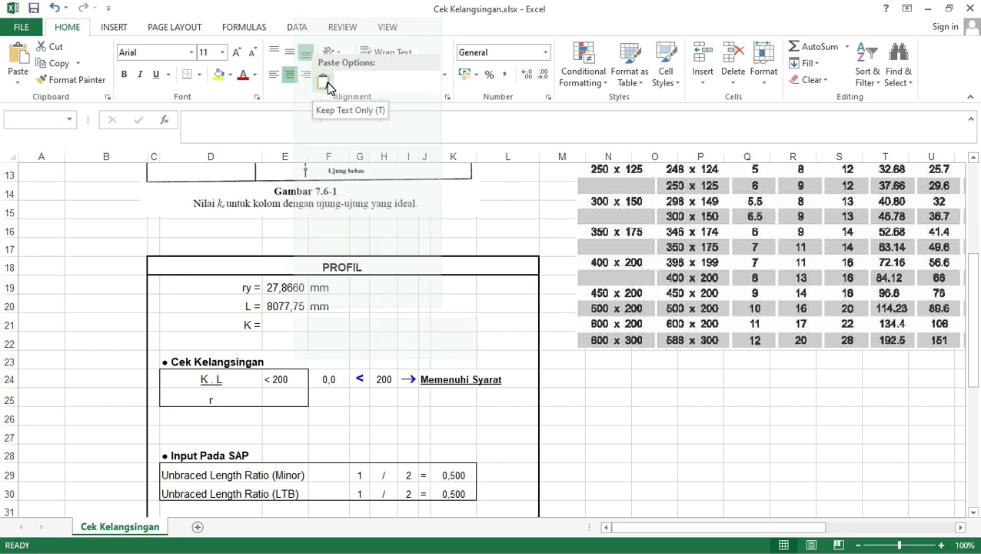
pyautogui.click(393, 320)
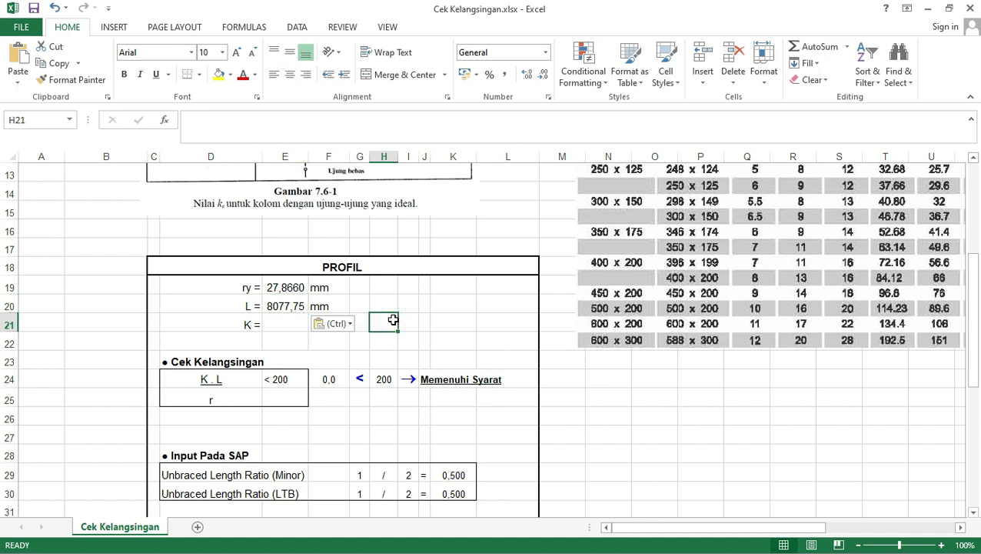
# Consult the figure of k values for column end conditions and set K in cell E21 to 1.
pyautogui.click(283, 306)
pyautogui.click(282, 322)
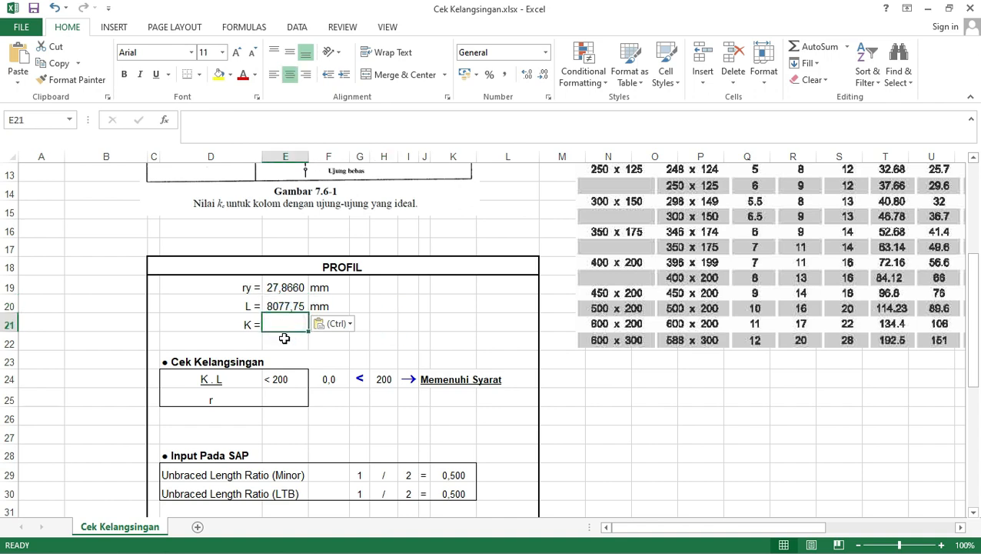
pyautogui.scroll(1, 285, 339)
pyautogui.scroll(1, 321, 395)
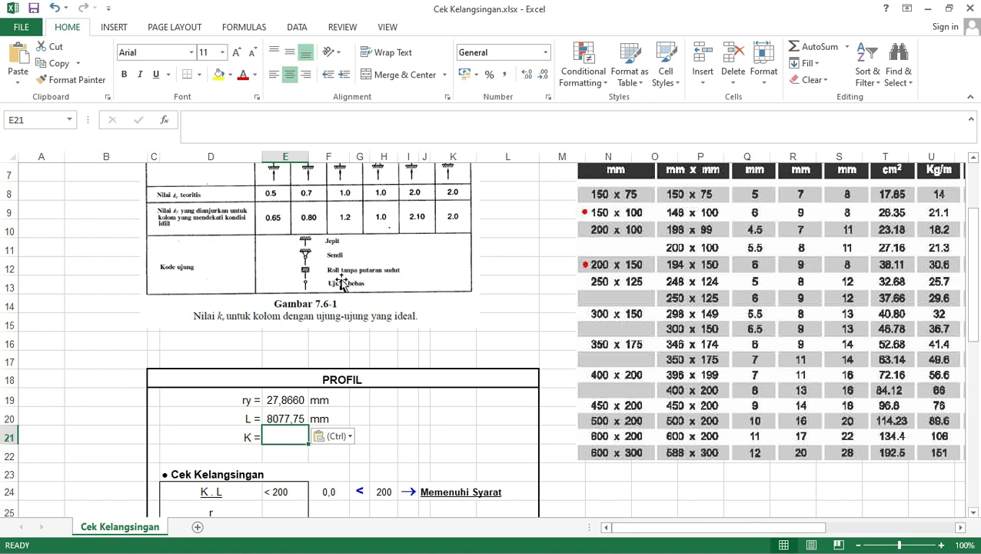
pyautogui.scroll(2, 338, 288)
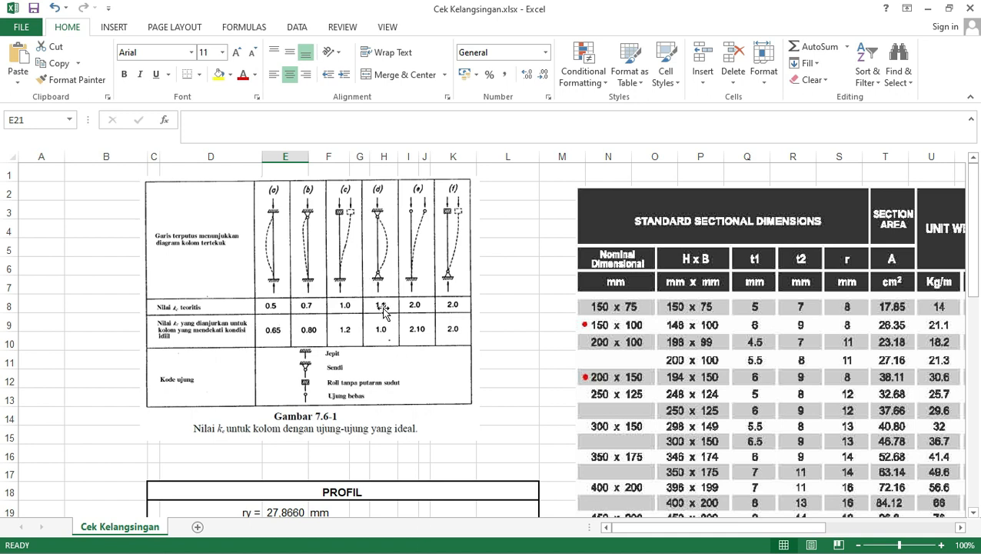
pyautogui.scroll(-4, 381, 335)
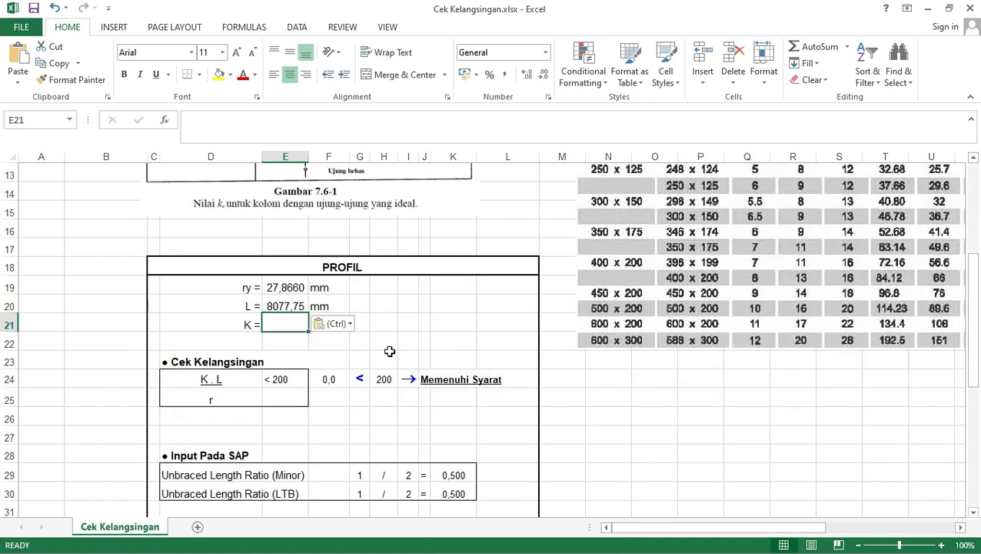
pyautogui.write('1')
pyautogui.click(409, 336)
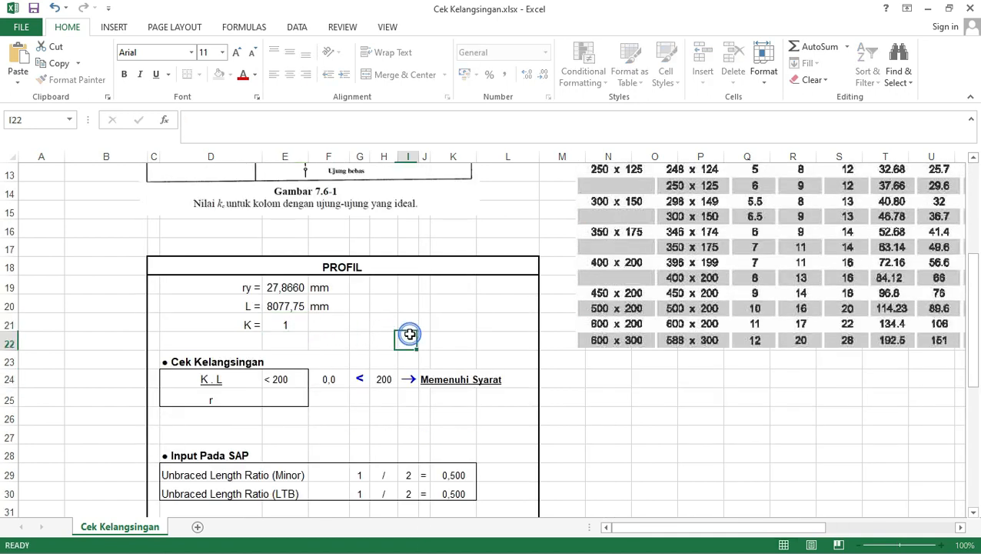
# Examine the slenderness check in row 24: the K.L/r formula, the limit and the pass/fail formula.
pyautogui.click(392, 416)
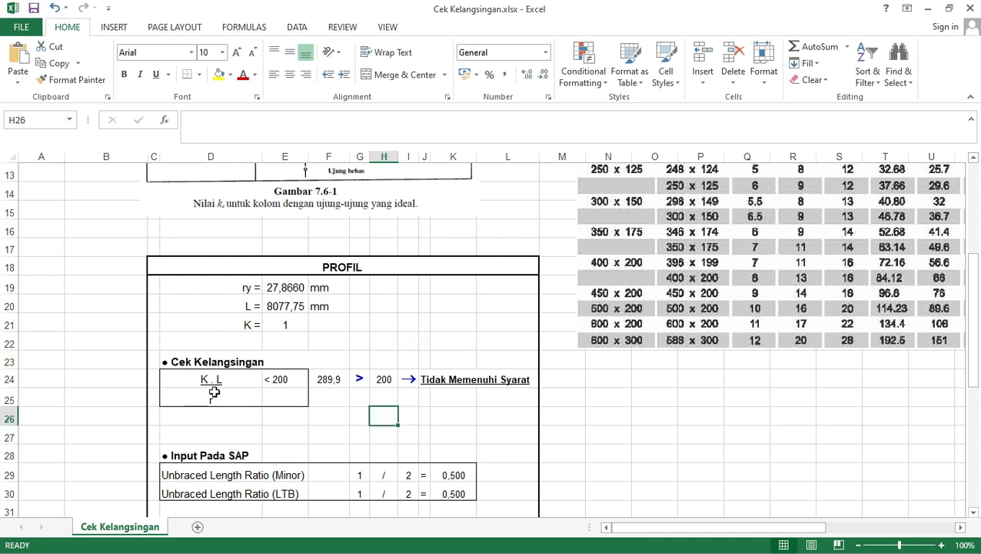
pyautogui.click(331, 379)
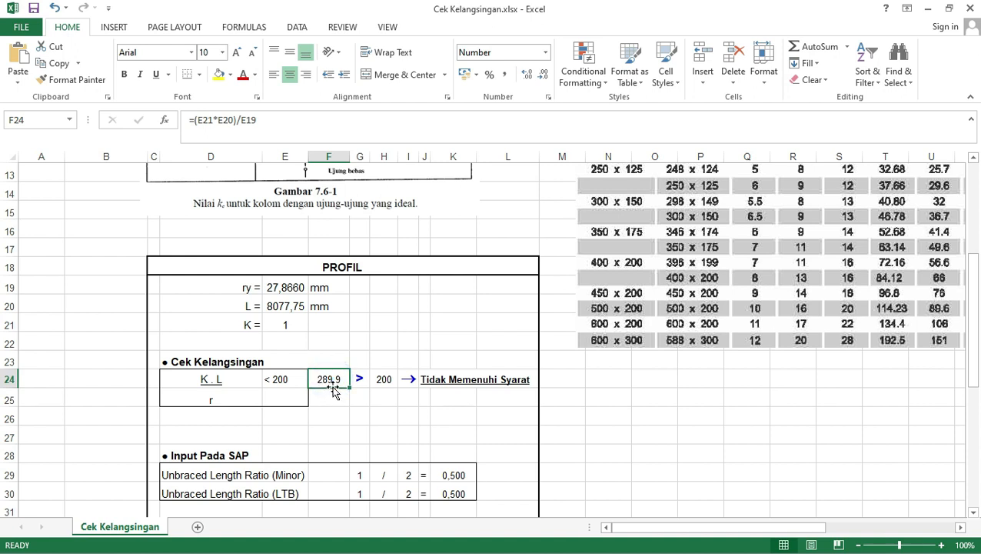
pyautogui.click(388, 383)
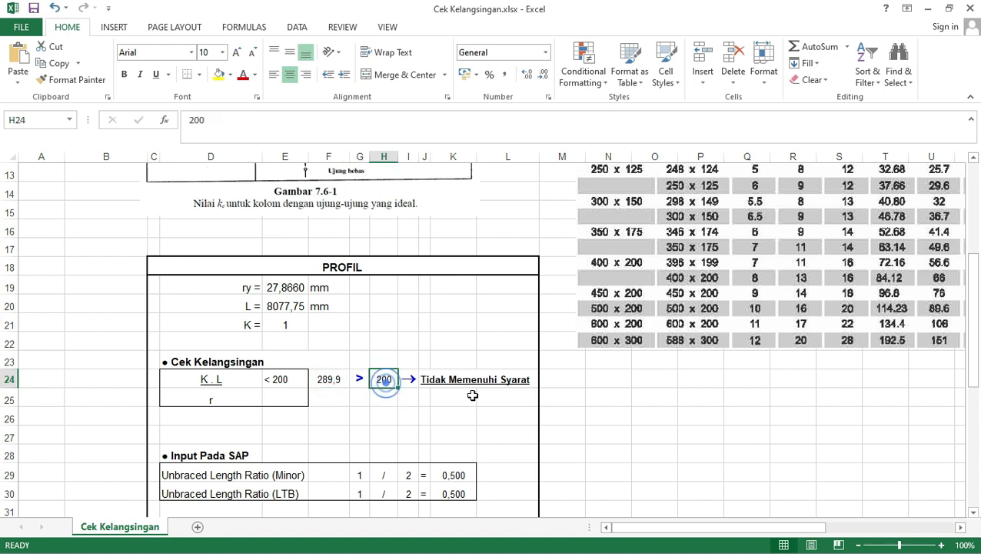
pyautogui.click(424, 379)
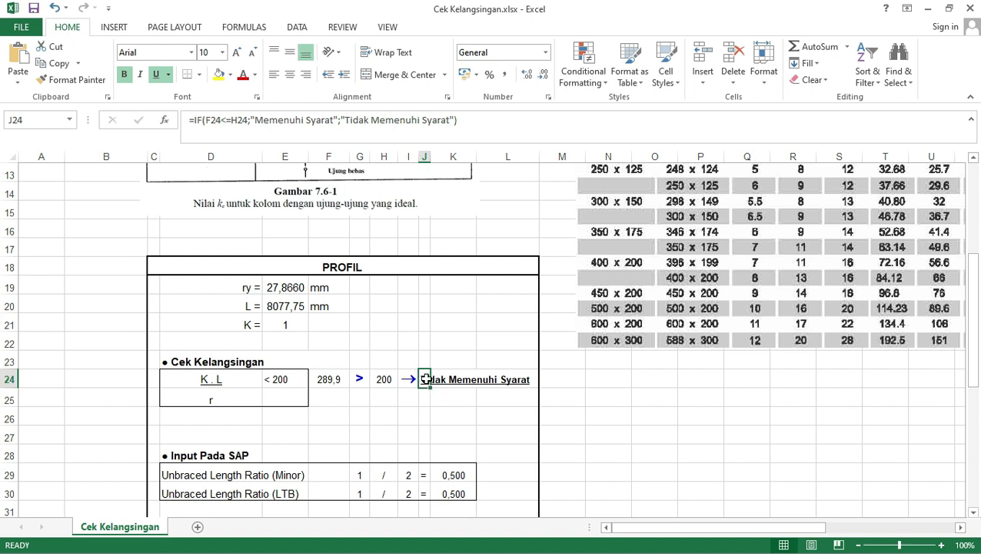
pyautogui.doubleClick(425, 379)
pyautogui.click(492, 420)
pyautogui.click(396, 327)
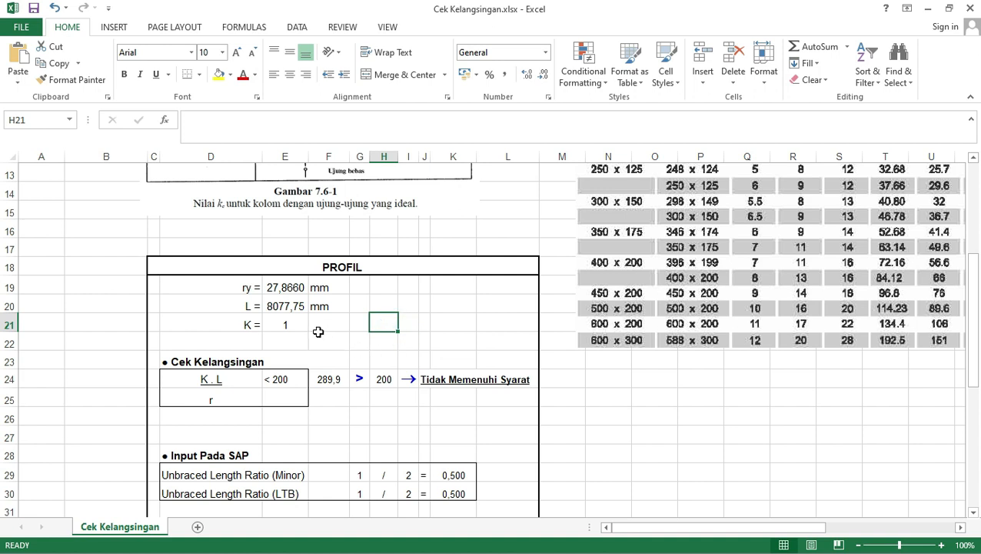
pyautogui.click(288, 306)
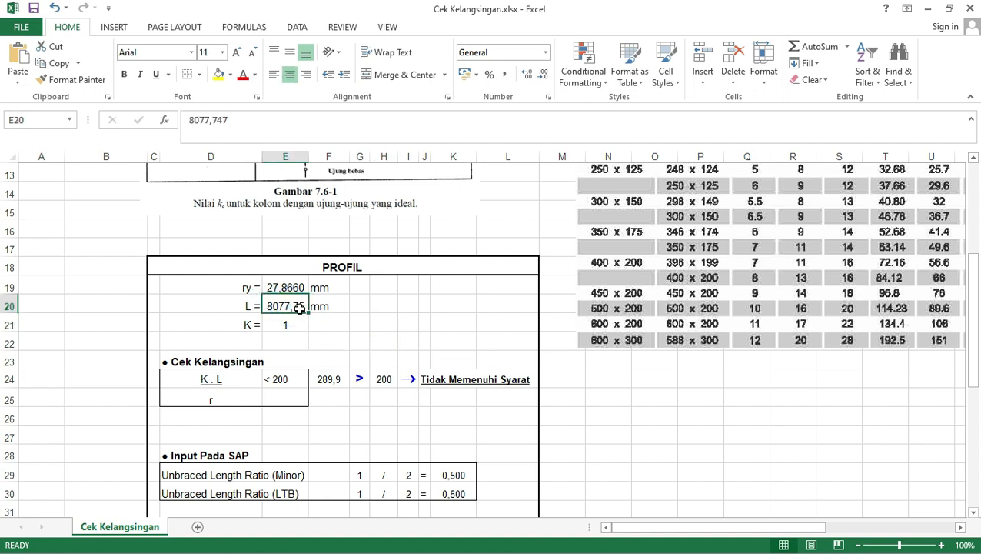
pyautogui.click(405, 320)
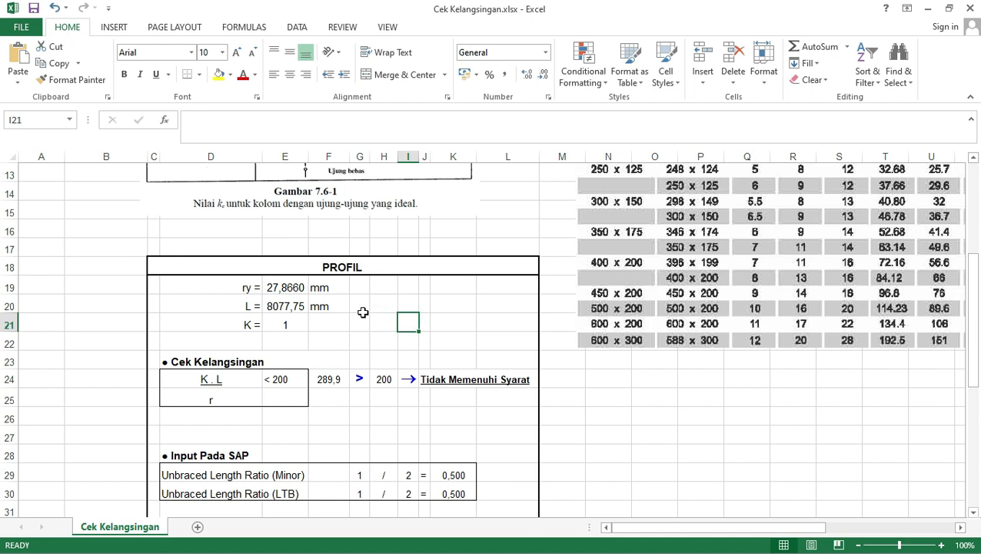
pyautogui.click(362, 309)
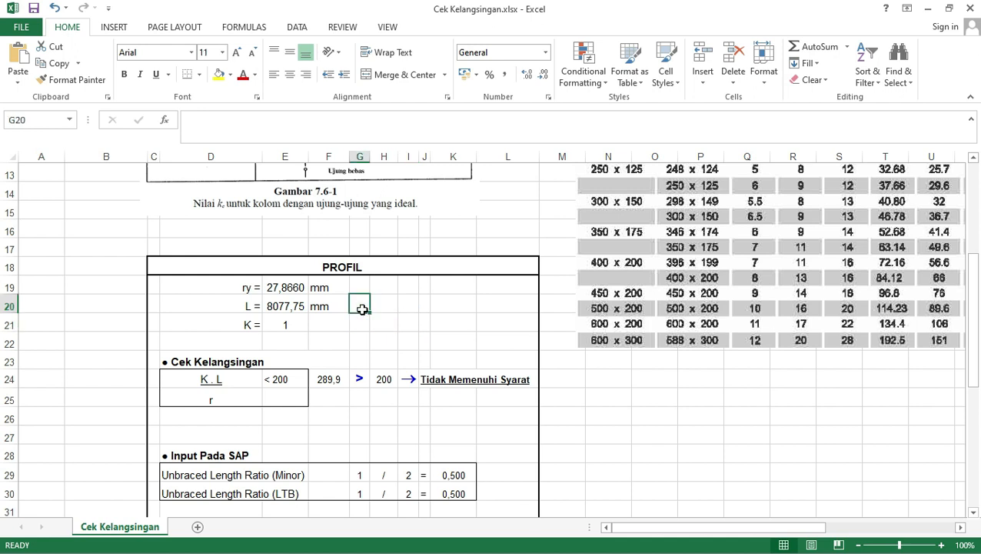
pyautogui.click(296, 307)
pyautogui.click(366, 316)
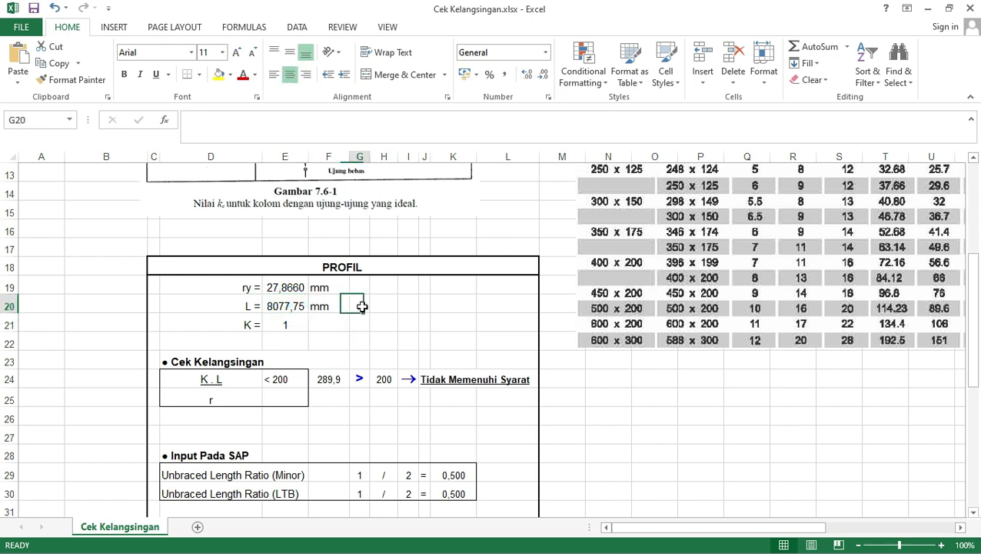
pyautogui.click(300, 306)
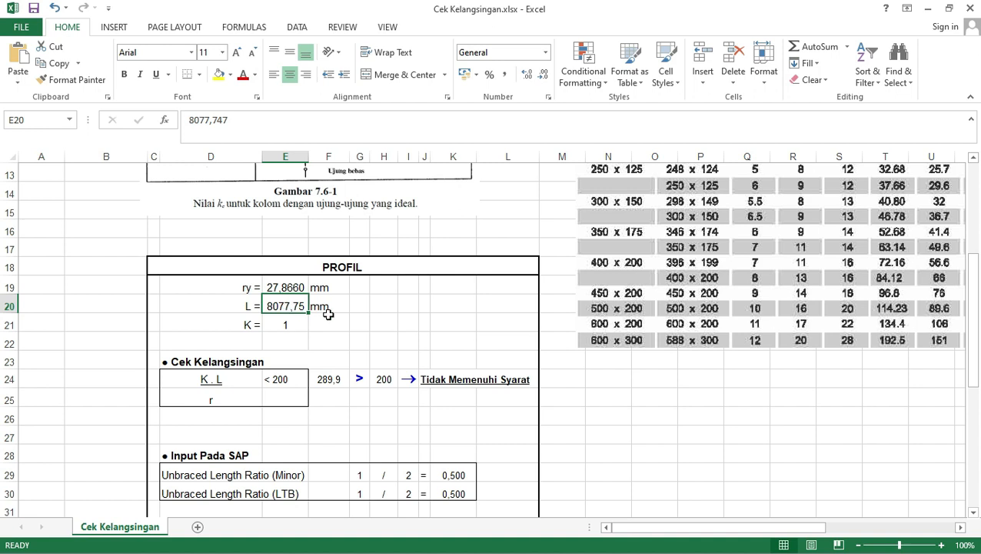
pyautogui.click(346, 323)
# Halve the L value in cell E20 with the formula =8077,747/2 and review the slenderness check against the limit.
pyautogui.click(289, 306)
pyautogui.click(192, 121)
pyautogui.click(190, 121)
pyautogui.write('=')
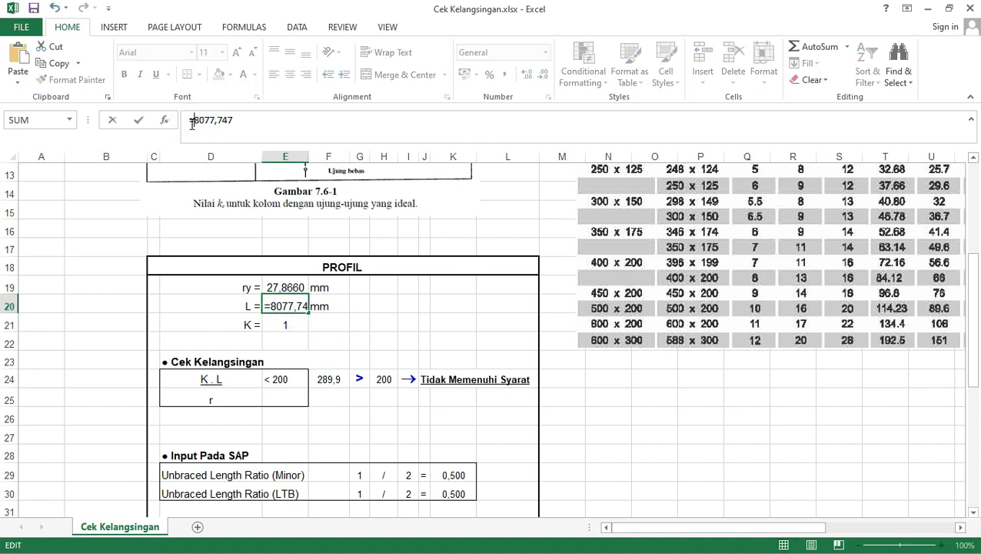
pyautogui.click(243, 116)
pyautogui.write('/2')
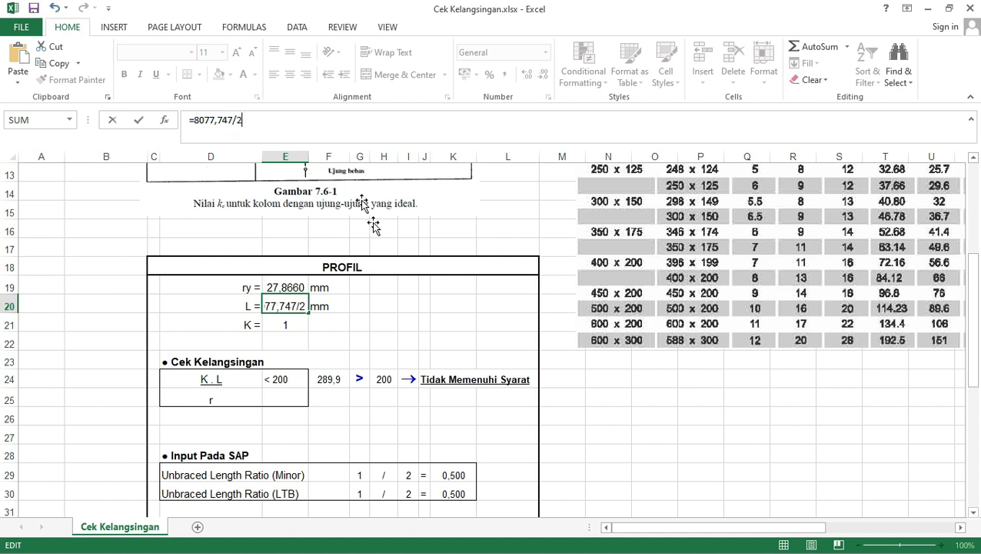
pyautogui.click(425, 304)
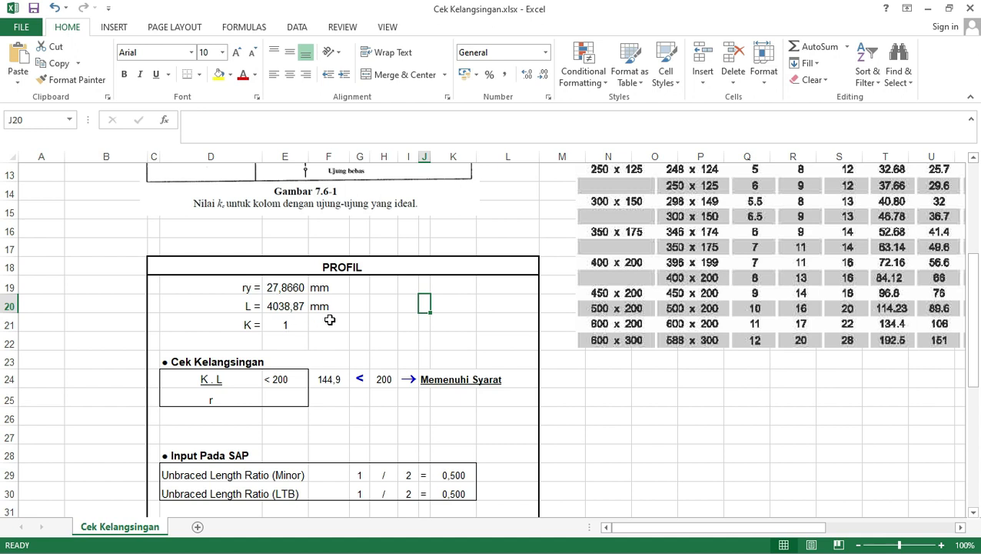
pyautogui.click(288, 306)
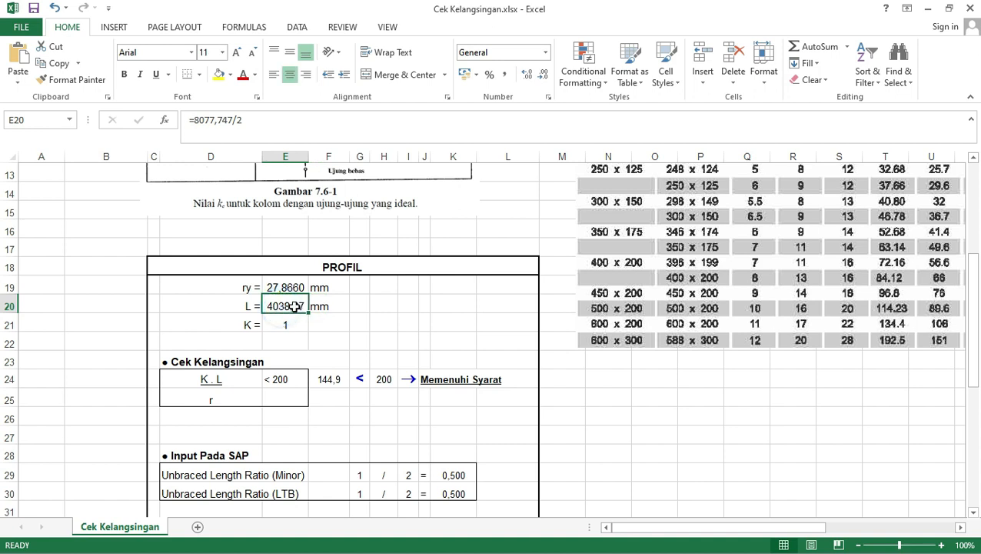
pyautogui.click(377, 413)
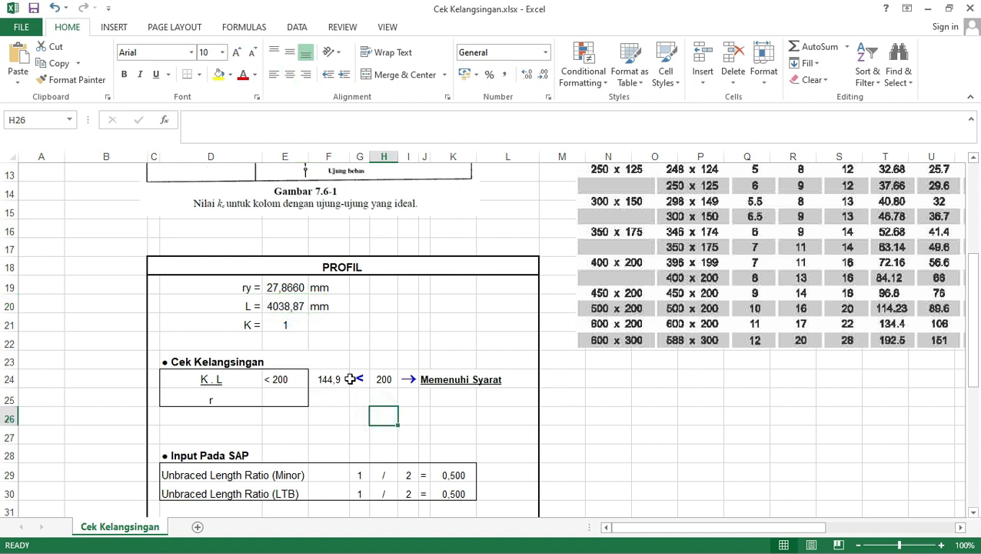
pyautogui.click(383, 378)
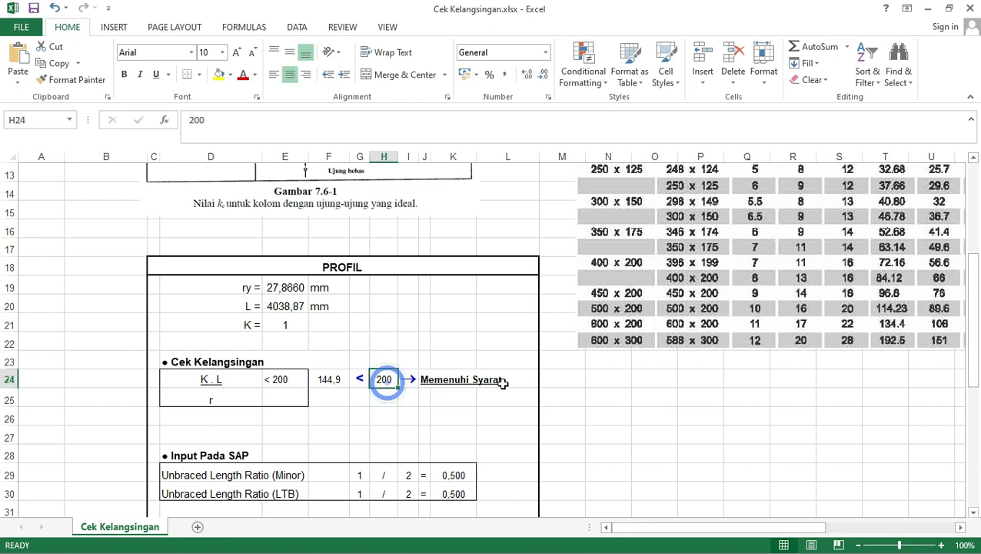
pyautogui.click(458, 400)
# Examine the Minor and LTB unbraced length ratios for SAP input in rows 29 and 30, including their divisors and formulas.
pyautogui.scroll(-1, 399, 438)
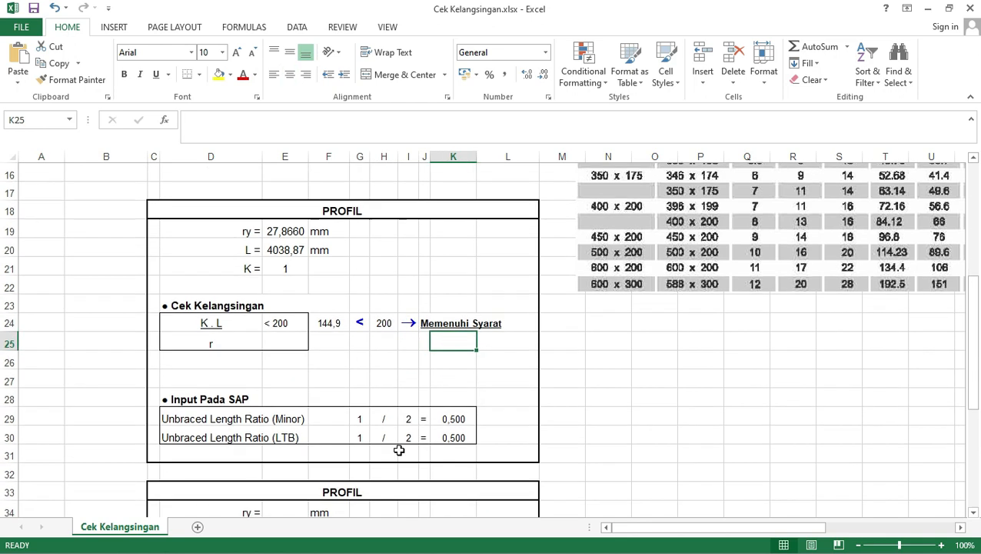
pyautogui.click(409, 417)
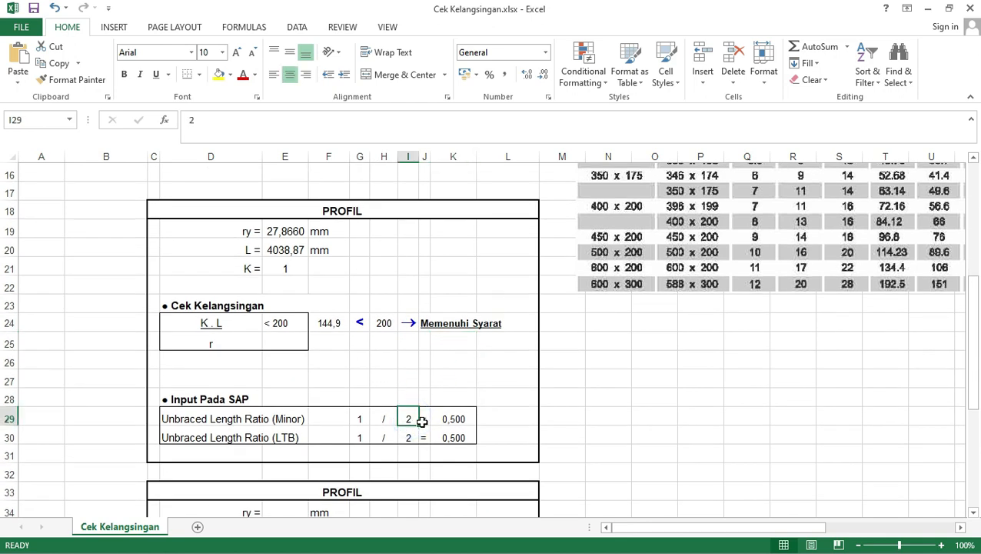
pyautogui.click(574, 421)
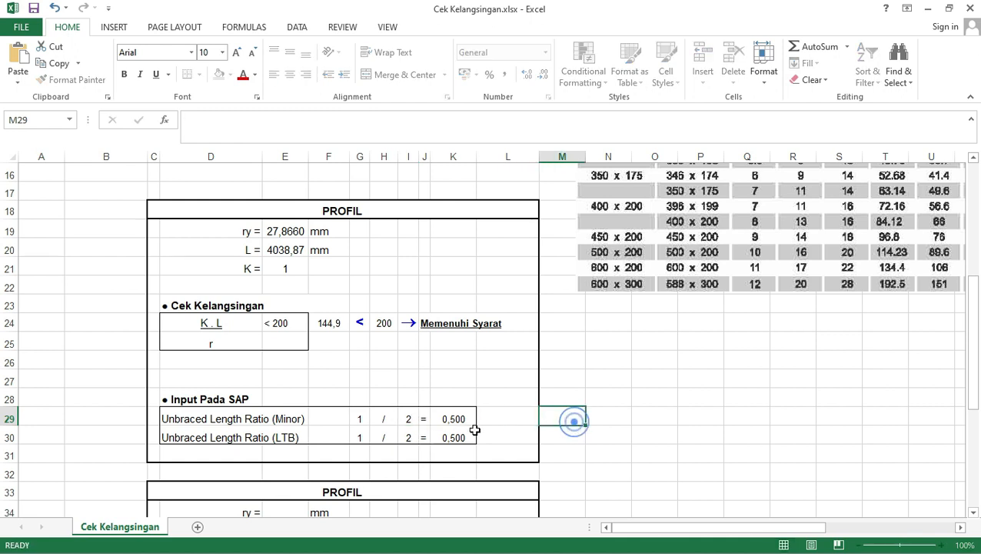
pyautogui.click(408, 437)
pyautogui.click(569, 423)
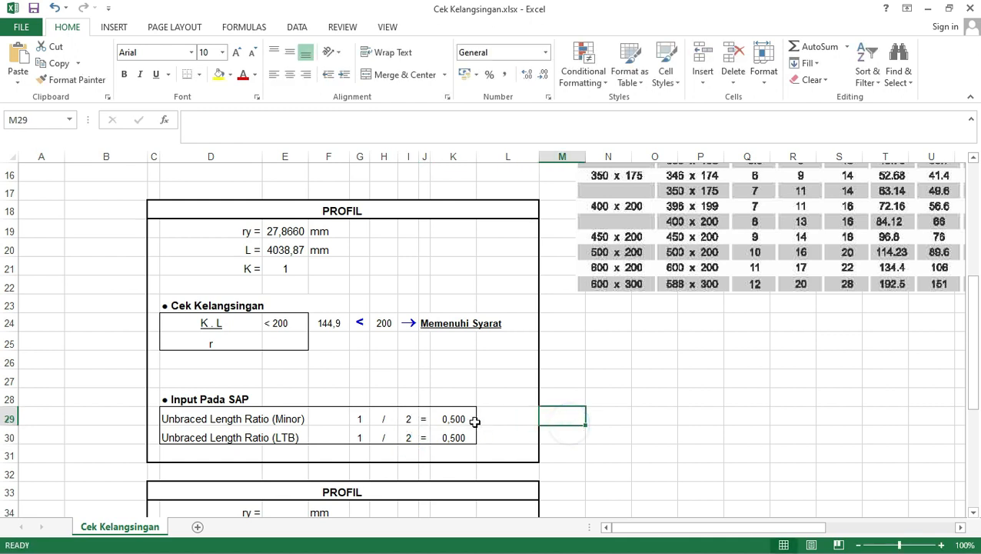
pyautogui.click(455, 417)
pyautogui.click(454, 436)
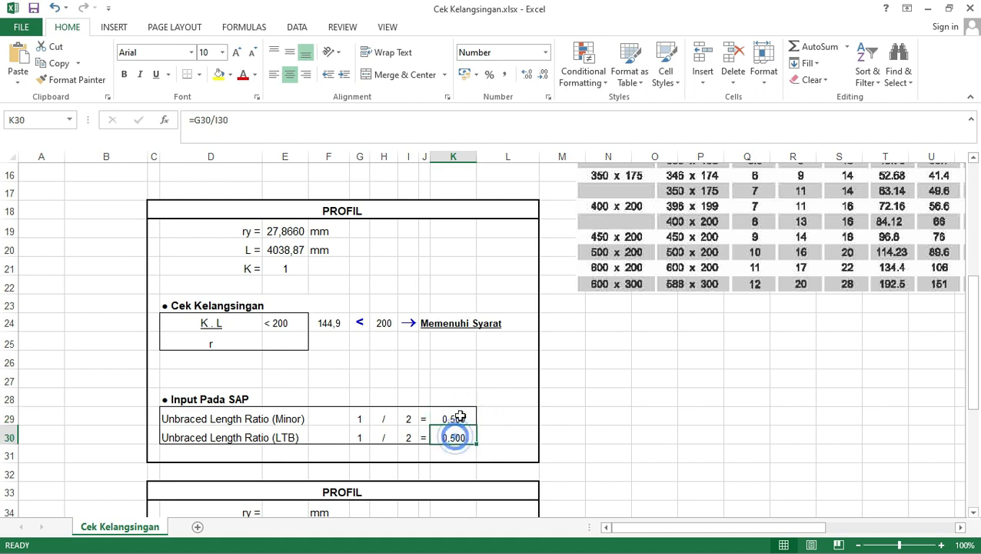
pyautogui.click(455, 420)
pyautogui.click(453, 434)
pyautogui.click(453, 418)
pyautogui.click(454, 434)
pyautogui.click(457, 419)
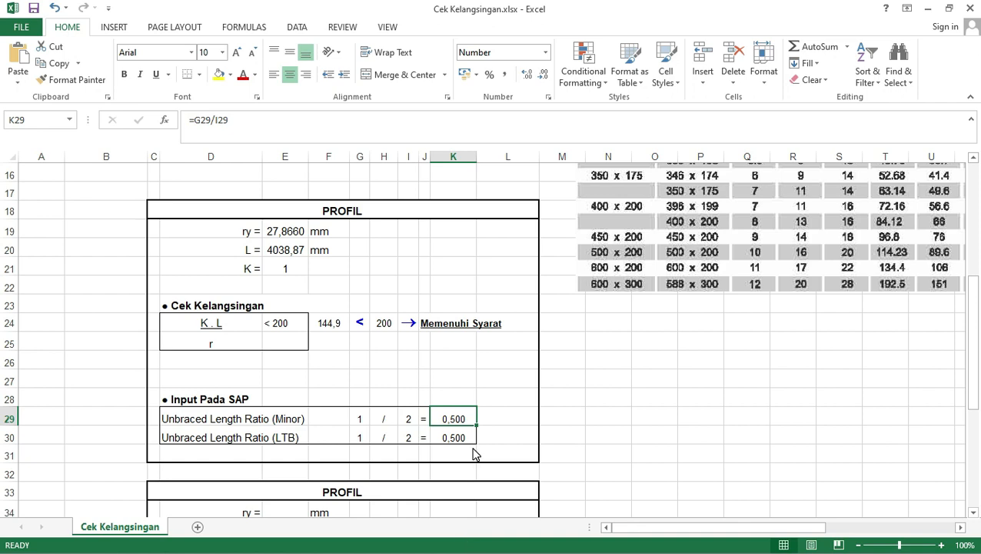
# Switch to SAP2000, close the rafter's stress check data and dismiss the Steel Stress Check Information dialog.
pyautogui.press('super')
pyautogui.moveTo(400, 538)
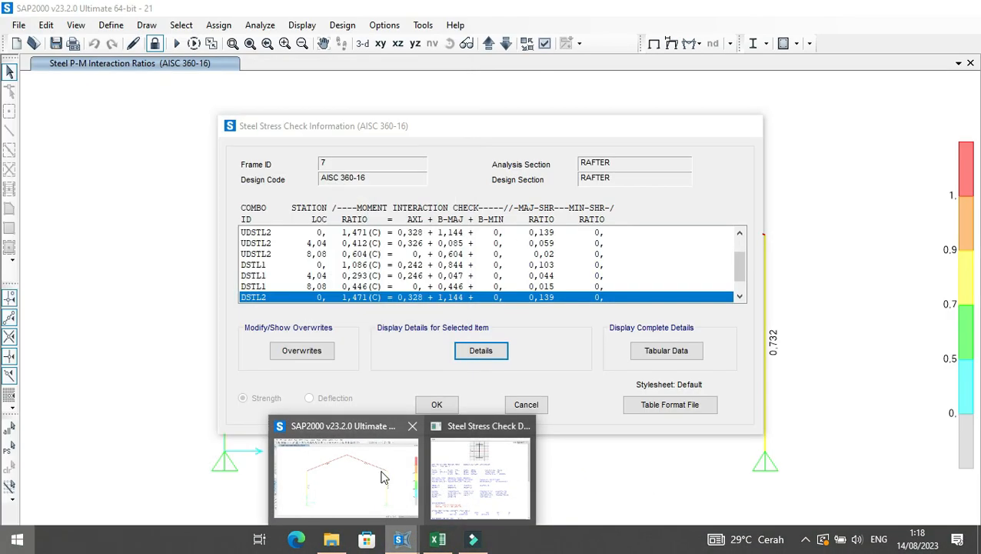
pyautogui.click(464, 493)
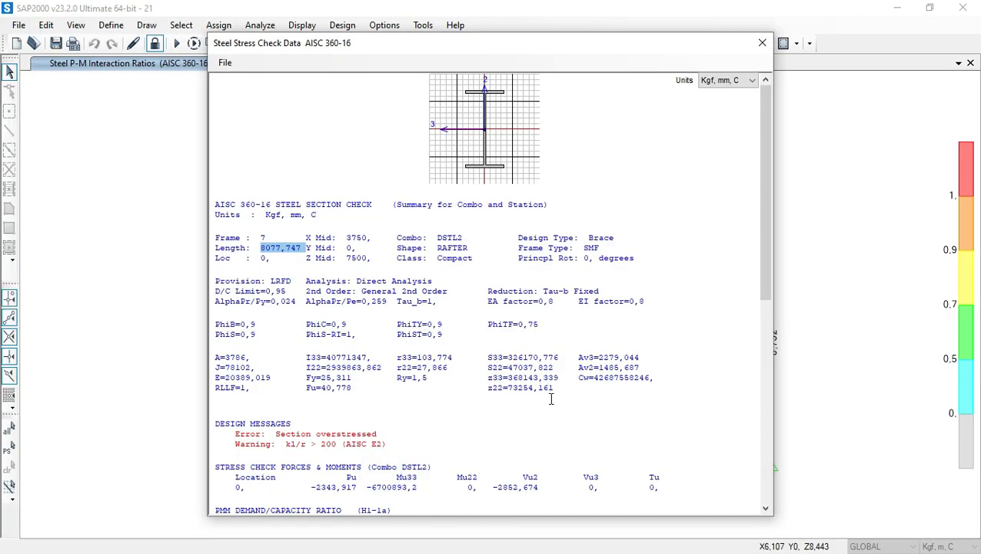
pyautogui.click(762, 44)
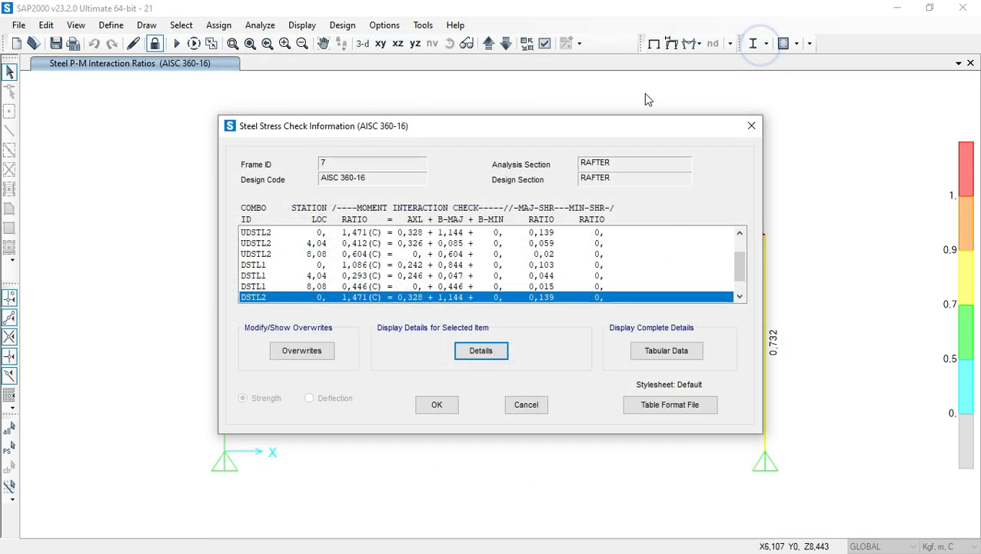
pyautogui.click(527, 405)
# Override the Minor and LTB unbraced length ratios of both rafters with 0,5 in the steel design overwrites.
pyautogui.moveTo(618, 154); pyautogui.dragTo(368, 197)
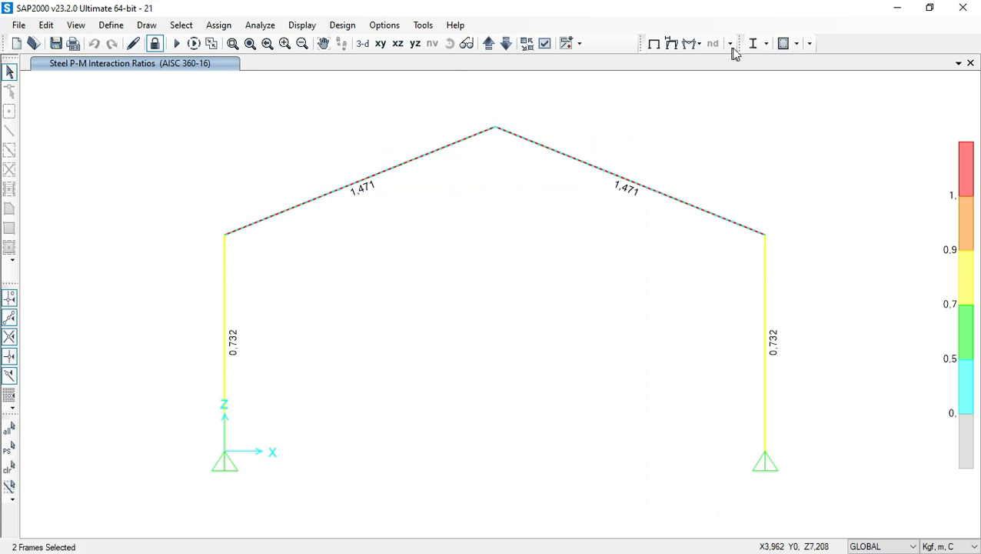
pyautogui.click(766, 46)
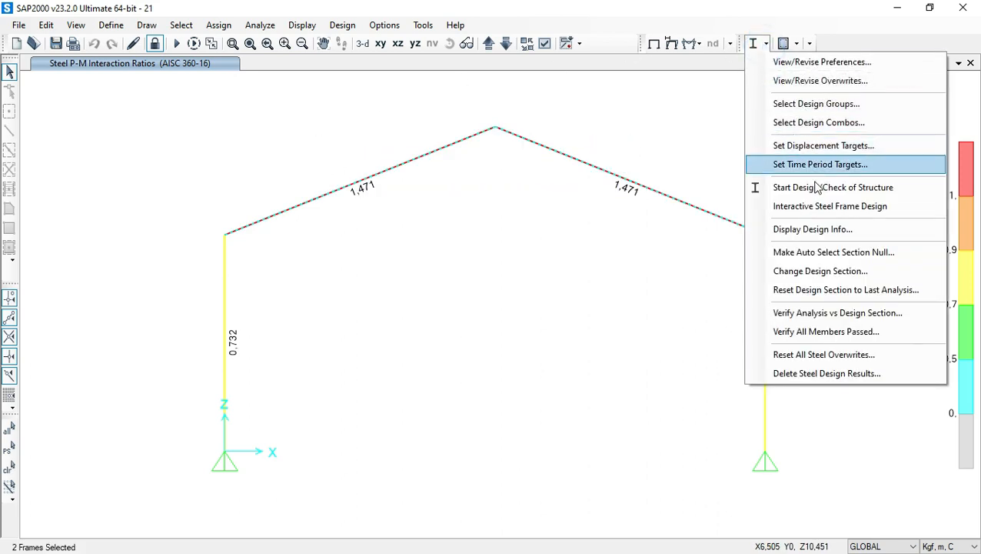
pyautogui.click(819, 80)
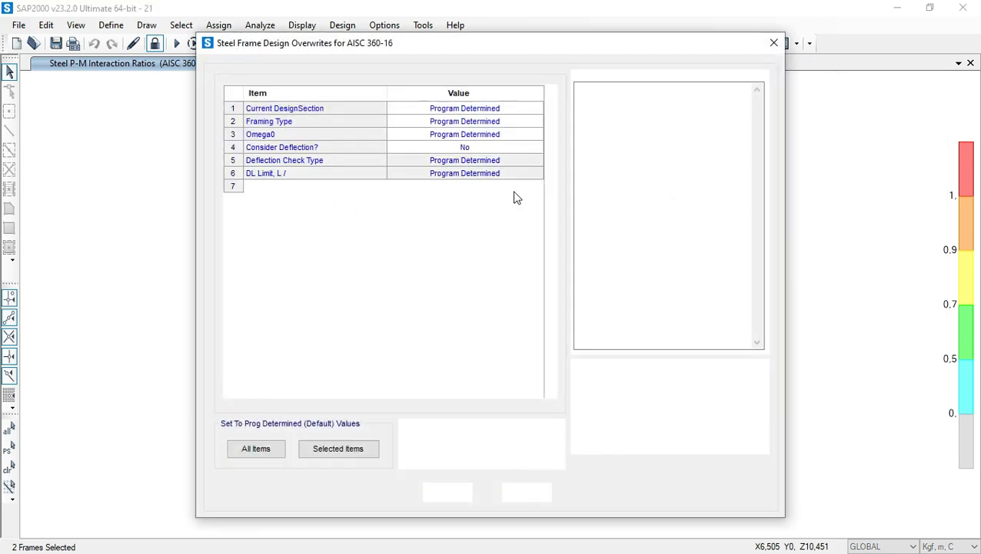
pyautogui.moveTo(550, 174); pyautogui.dragTo(542, 262)
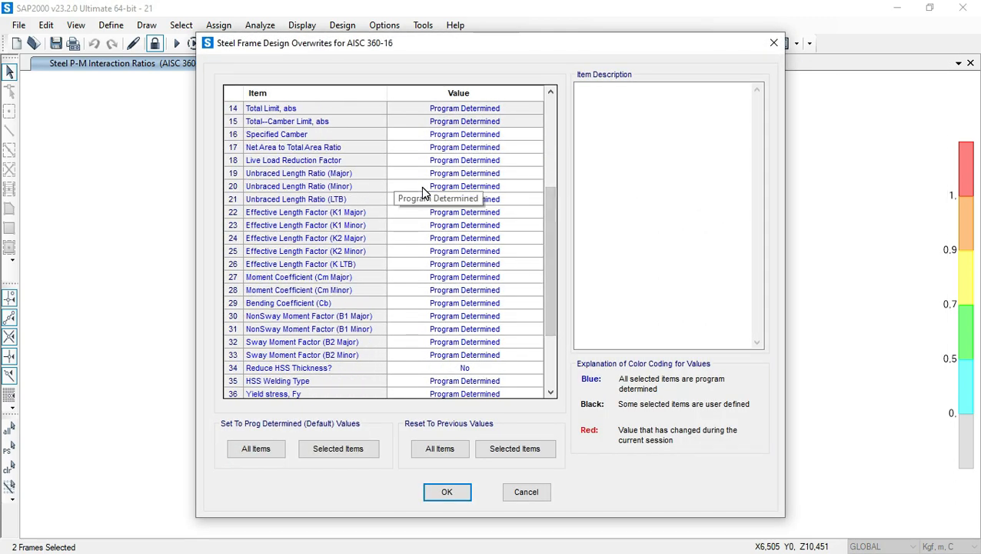
pyautogui.click(465, 186)
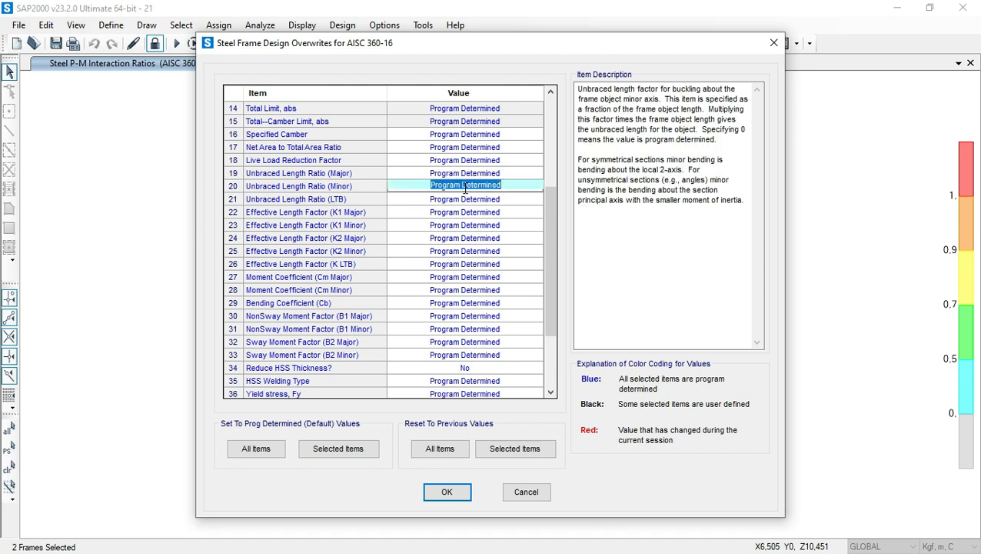
pyautogui.write('0,5')
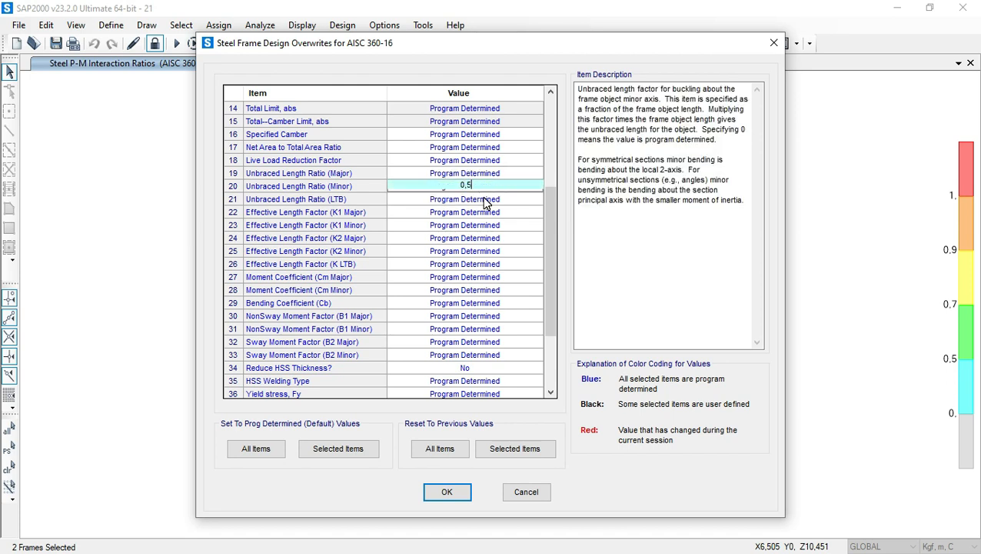
pyautogui.click(473, 199)
pyautogui.write('0,5')
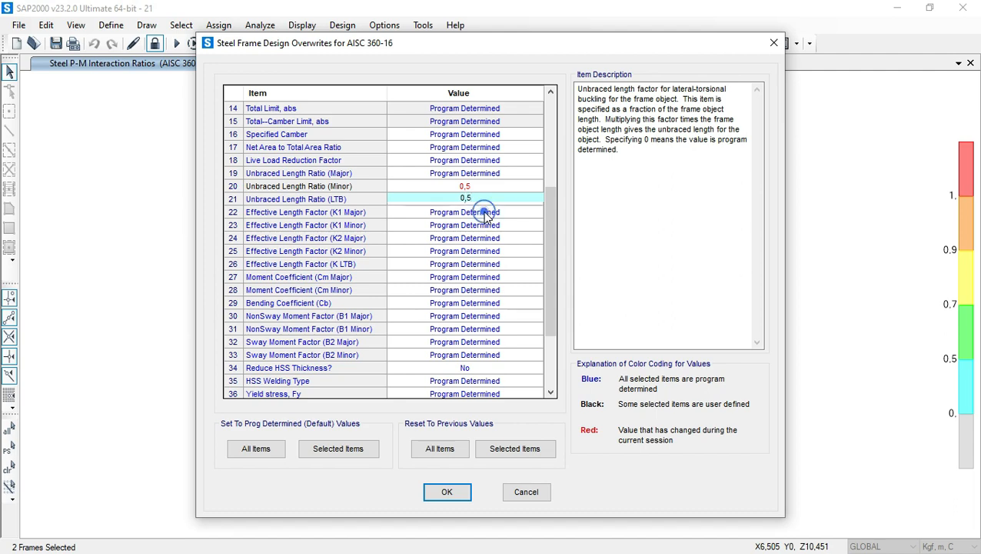
pyautogui.click(483, 212)
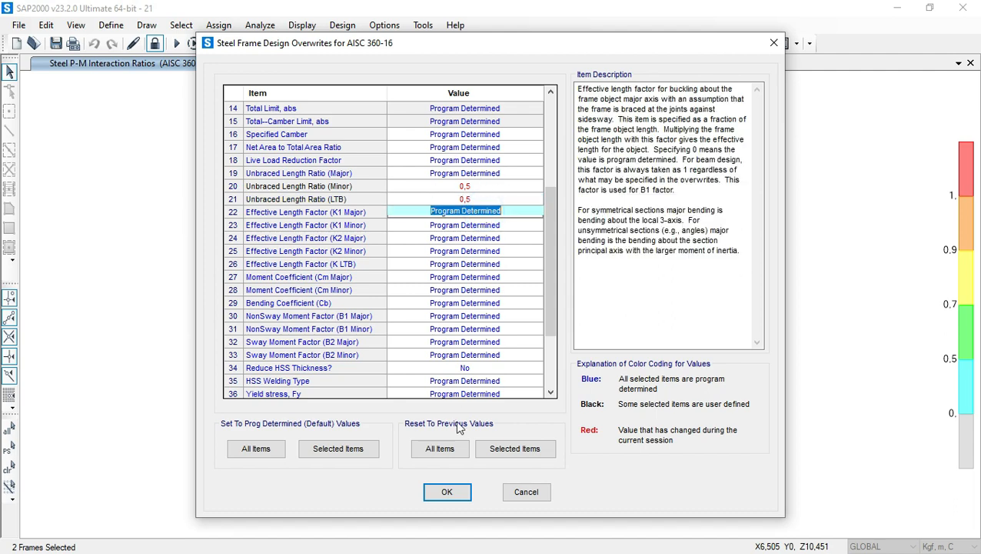
pyautogui.click(432, 491)
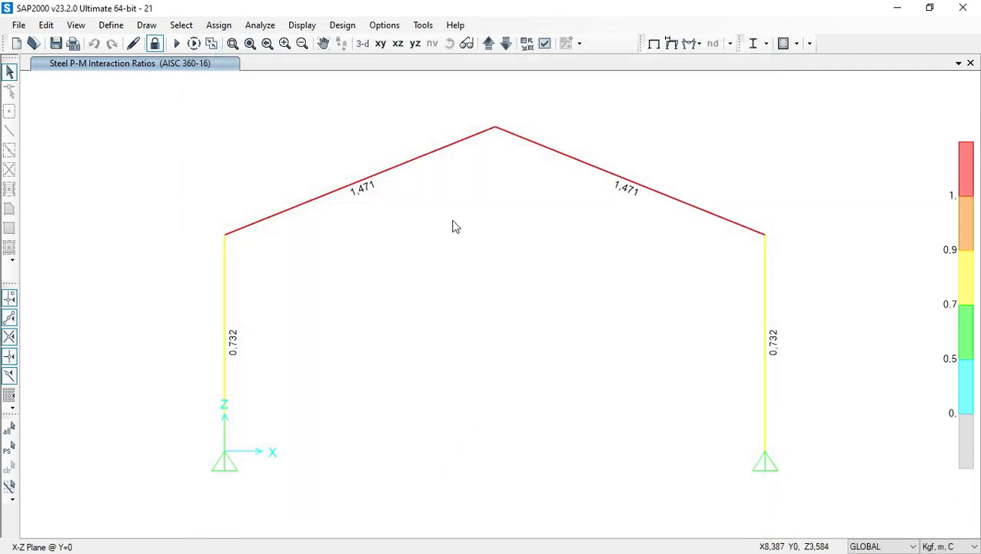
# Rerun the steel design check of the structure and display the P-M Ratio Colors & Values output.
pyautogui.click(767, 44)
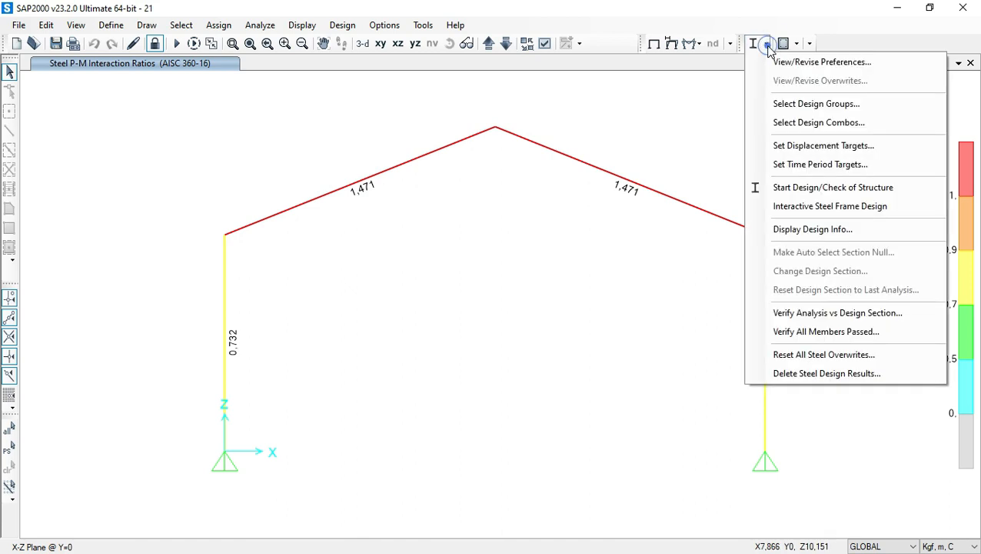
pyautogui.click(821, 188)
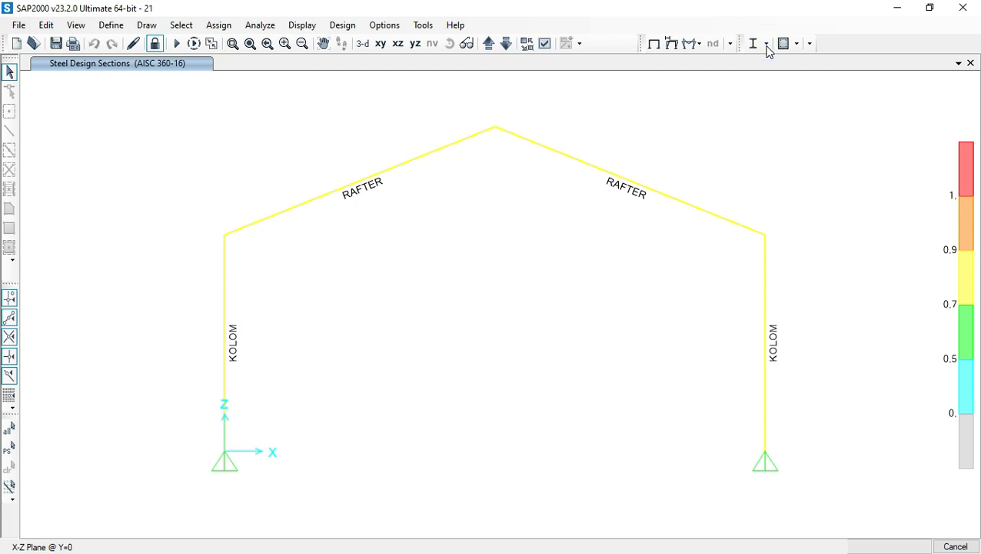
pyautogui.click(767, 44)
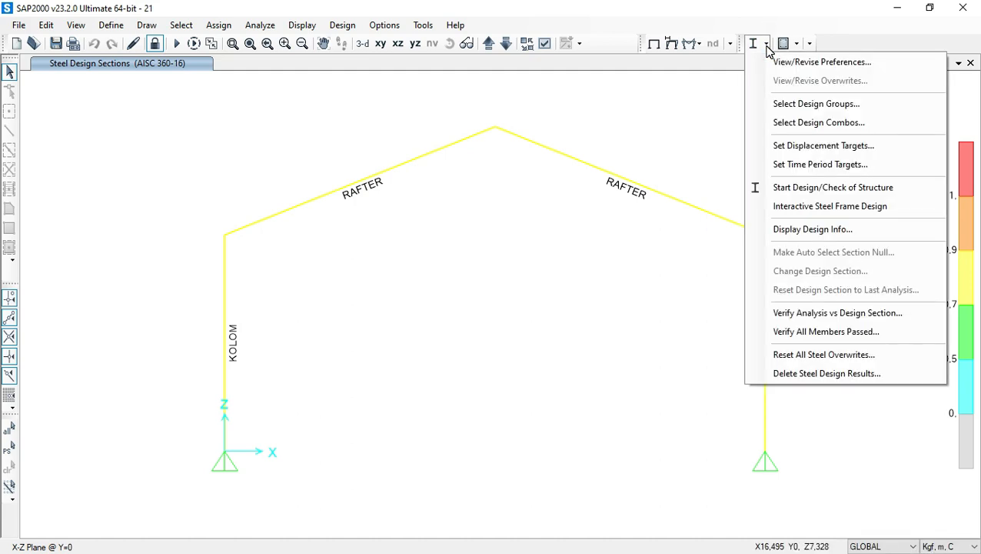
pyautogui.click(811, 228)
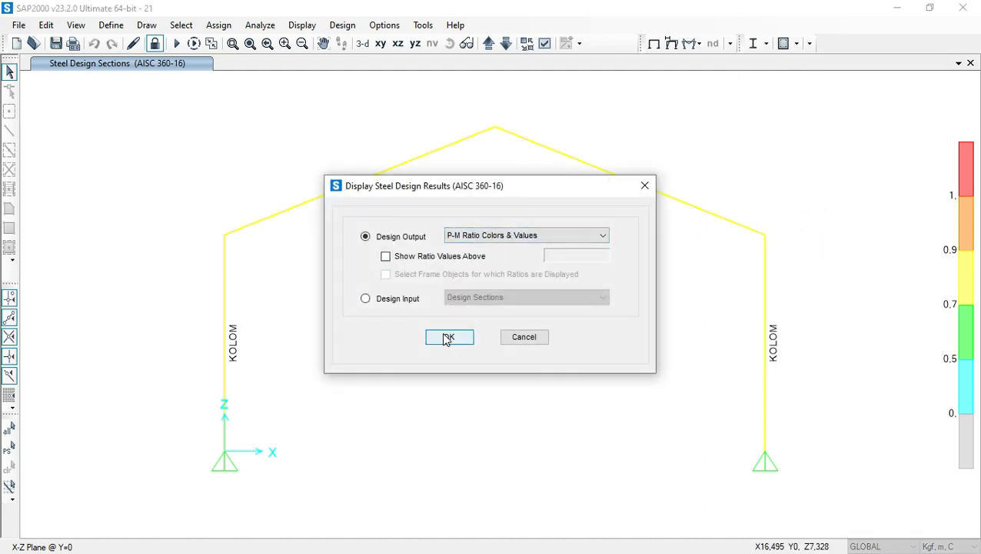
pyautogui.click(446, 337)
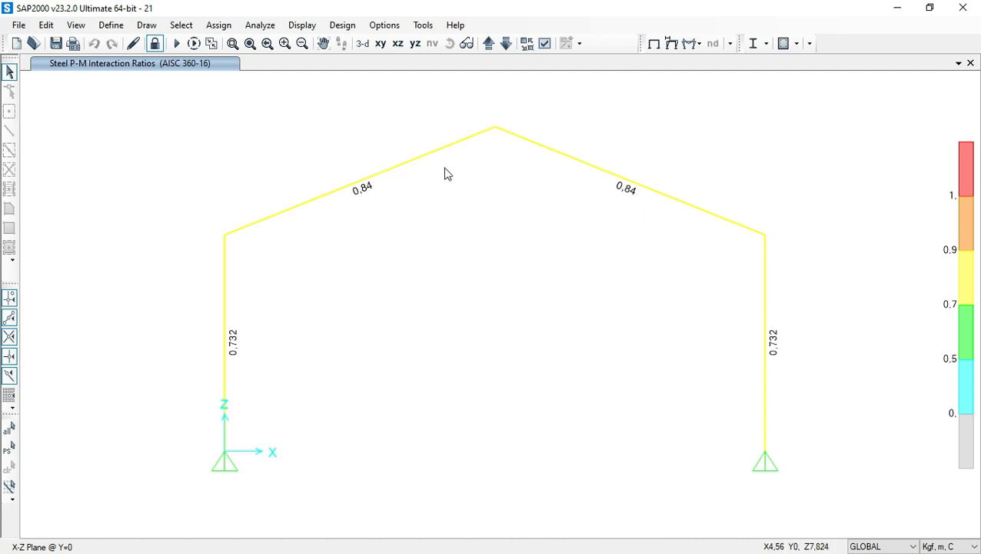
# Verify whether all steel members pass the stress/capacity check and dismiss the message.
pyautogui.click(770, 41)
pyautogui.click(808, 332)
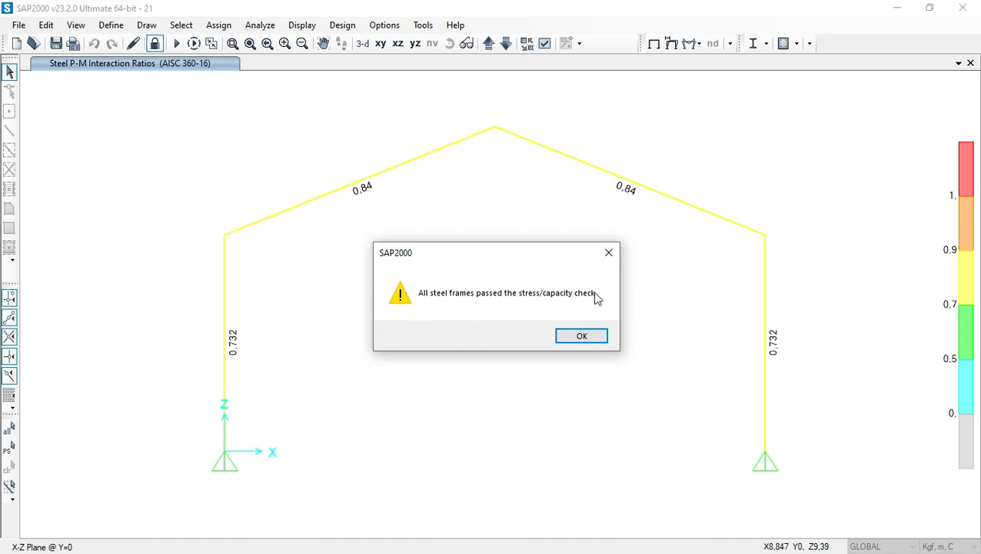
pyautogui.click(573, 340)
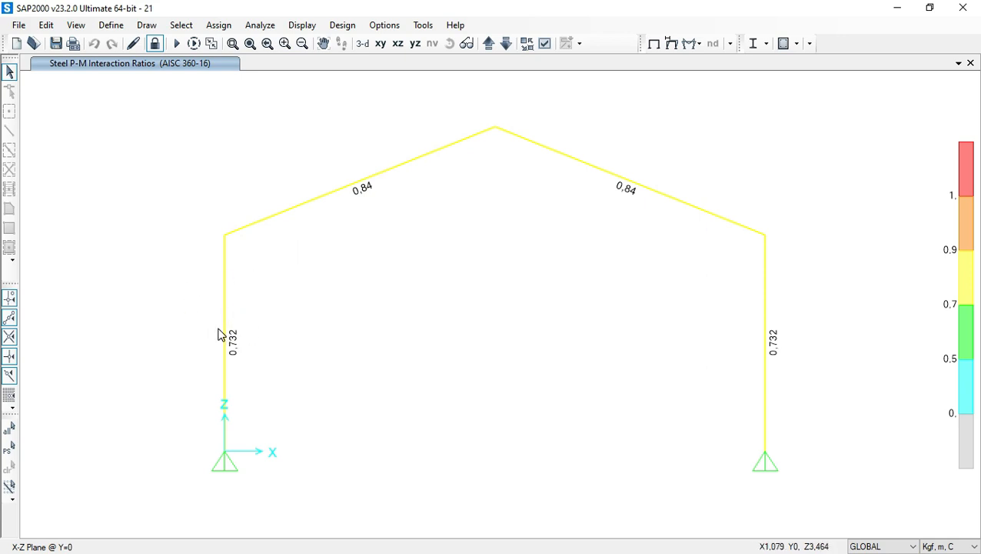
# Open the detailed steel stress check data of the left column and look through its section properties and design checks.
pyautogui.click(225, 300)
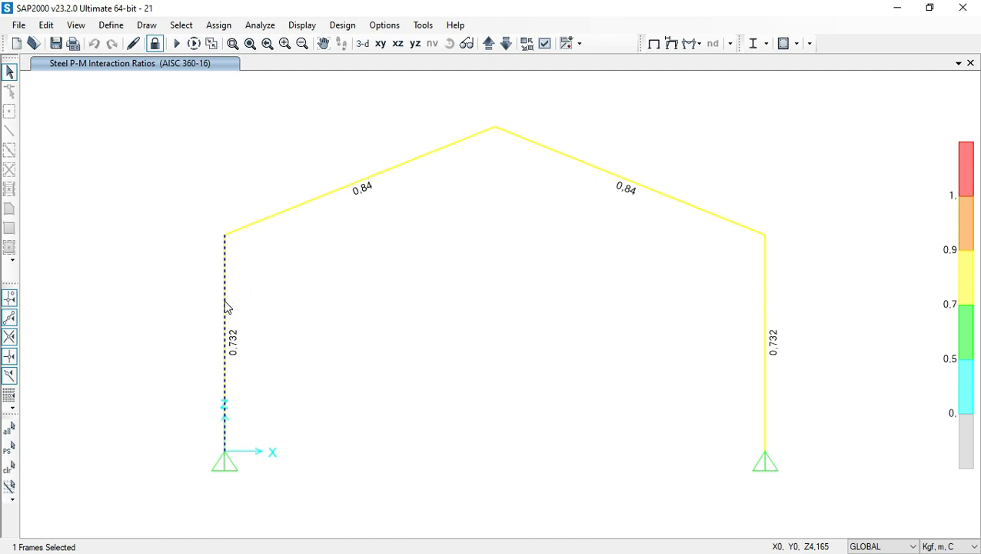
pyautogui.click(224, 300)
pyautogui.rightClick(224, 300)
pyautogui.click(482, 352)
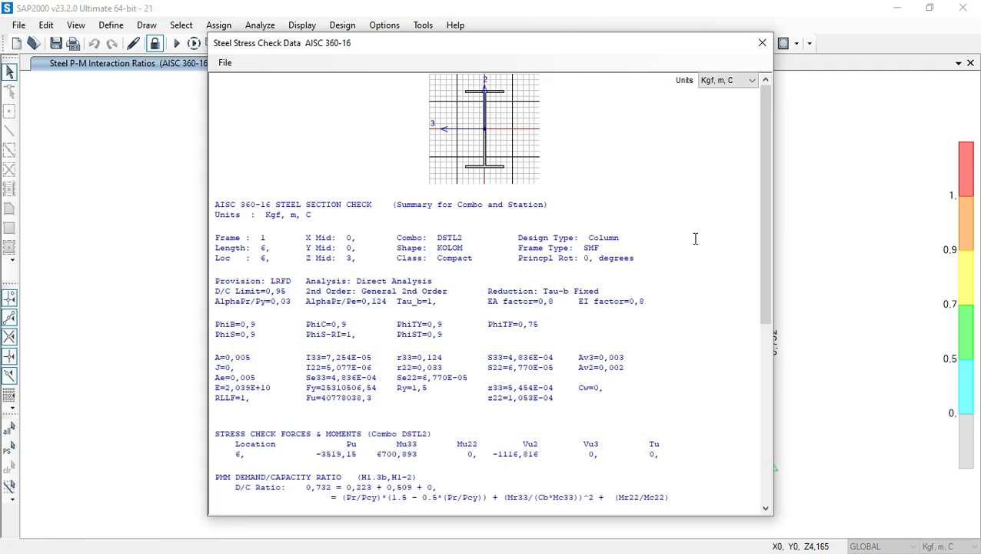
pyautogui.scroll(-10, 754, 408)
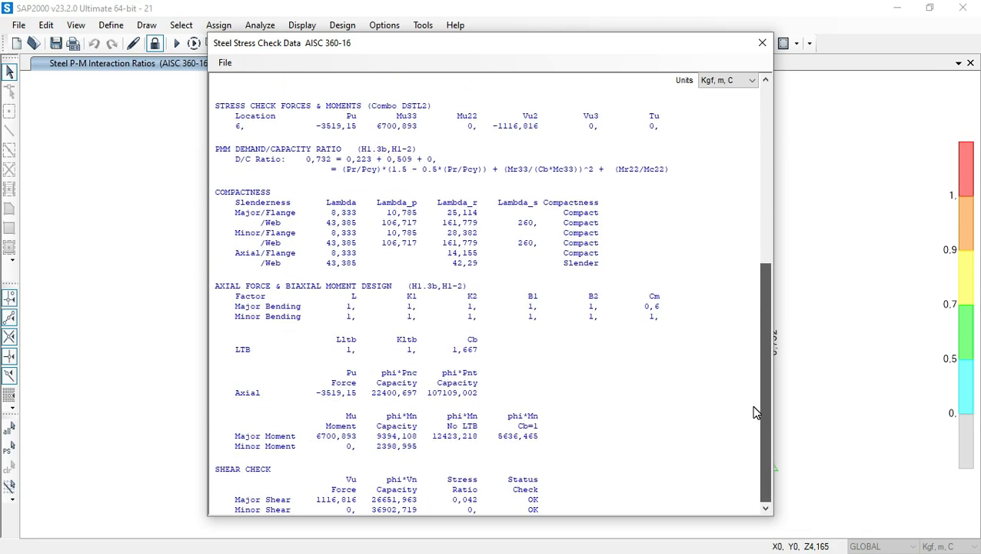
pyautogui.scroll(5, 753, 412)
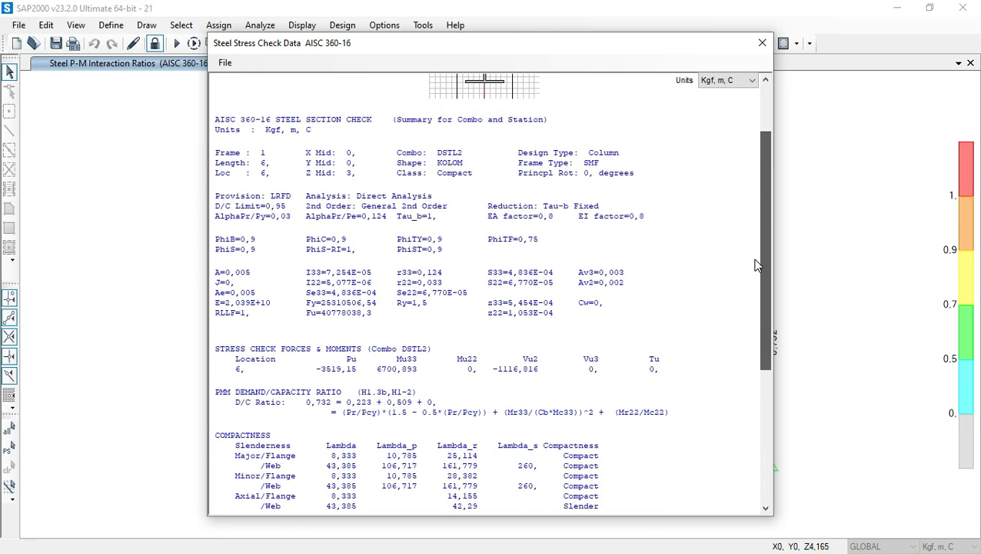
pyautogui.scroll(1, 755, 258)
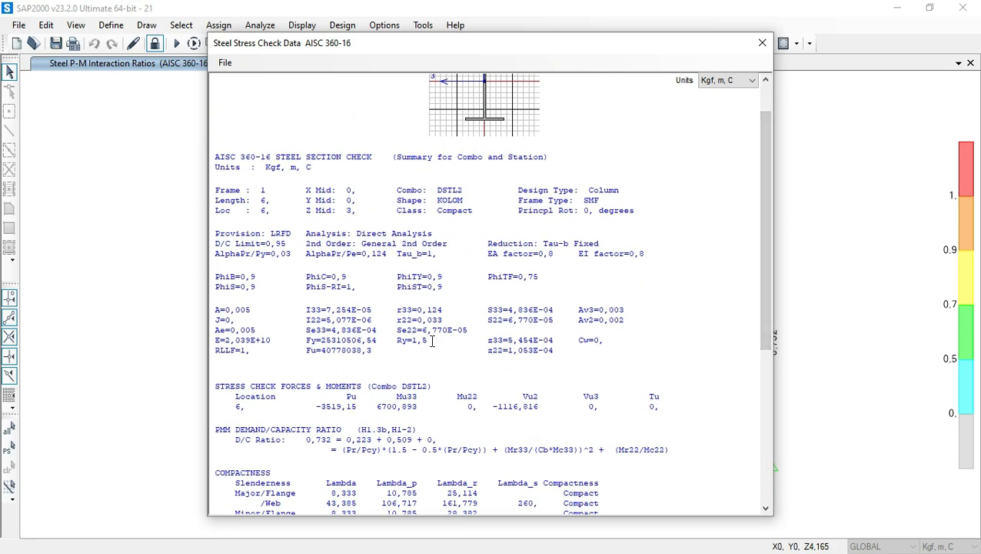
# Set the column's stress check data units to Kgf, mm, C and copy its r22 value, 32,86.
pyautogui.click(740, 80)
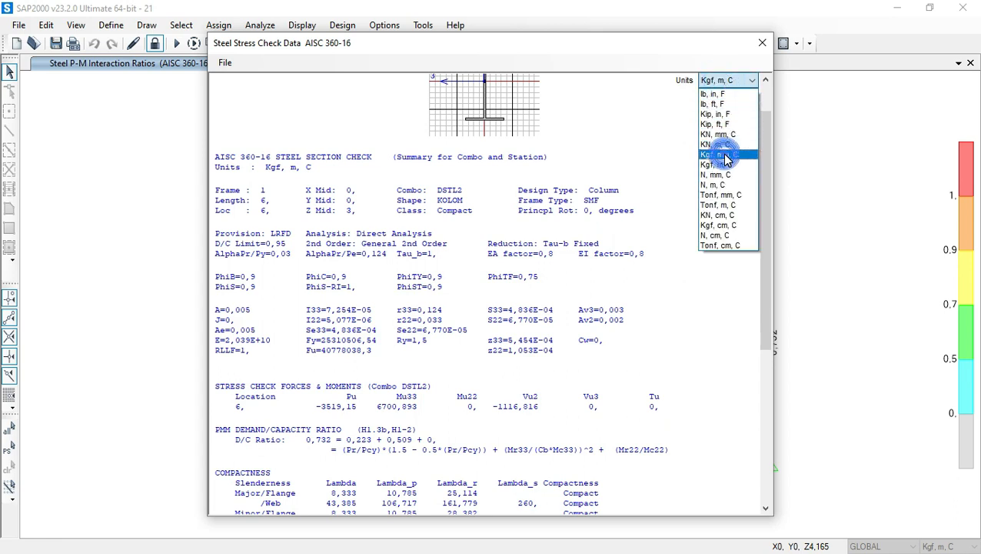
pyautogui.click(724, 155)
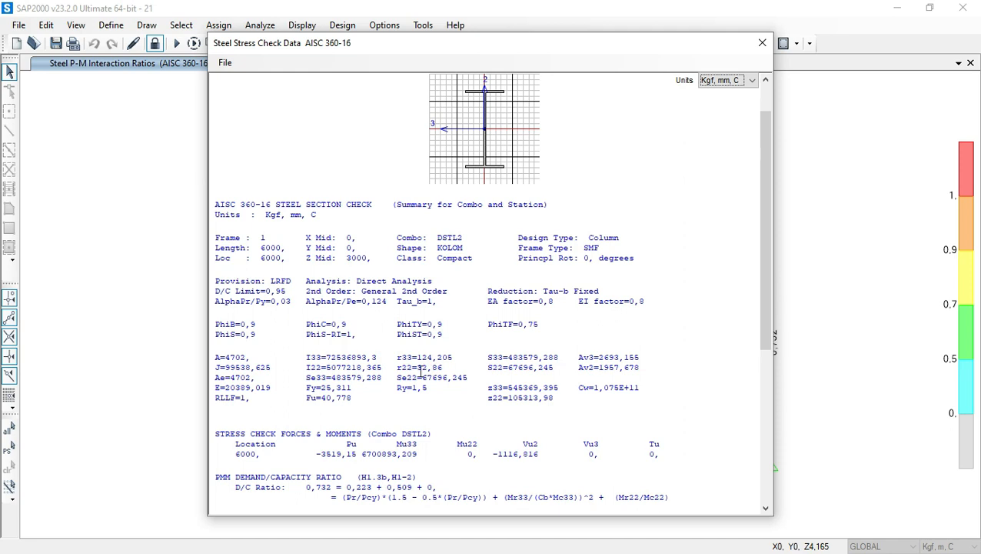
pyautogui.doubleClick(420, 368)
pyautogui.hotkey('ctrl', 'c')
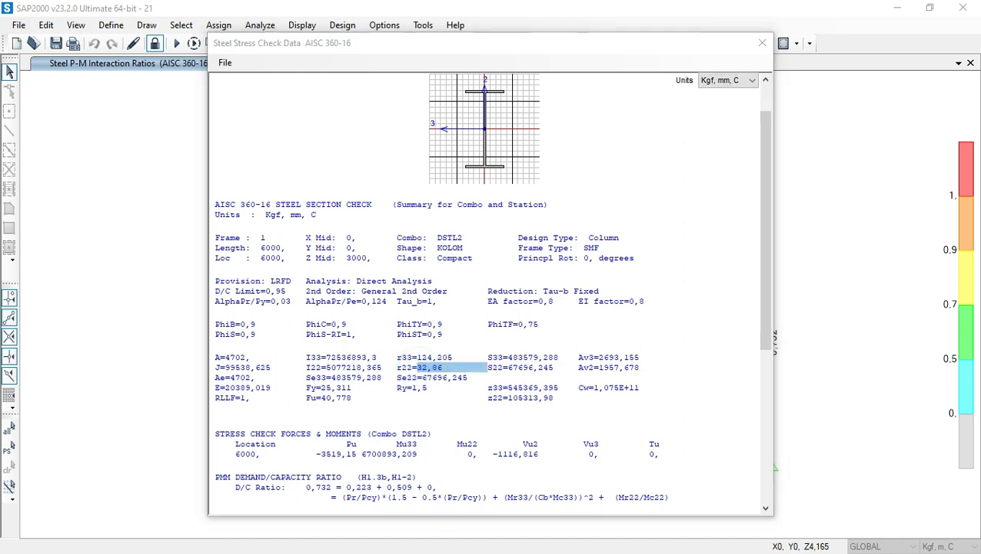
# Switch to Excel and paste 32,86 as the ry value in cell E34 of the lower PROFIL table.
pyautogui.hotkey('alt', 'Tab')
pyautogui.click(465, 356)
pyautogui.scroll(-3, 423, 362)
pyautogui.click(277, 346)
pyautogui.rightClick(277, 345)
pyautogui.click(310, 122)
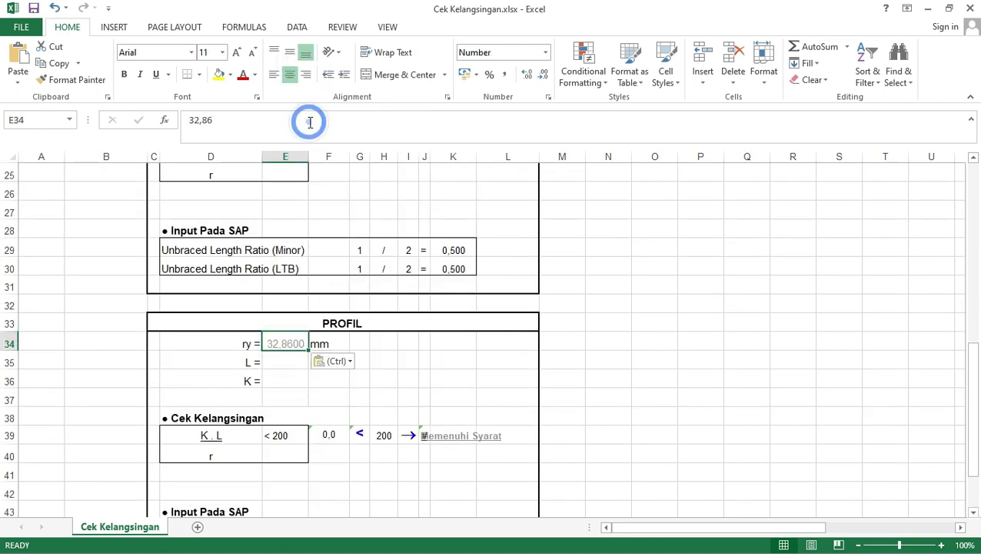
pyautogui.click(431, 363)
# Copy the column length 6000 from the SAP2000 stress check data and paste it as the L value in cell E35 in Excel.
pyautogui.click(280, 363)
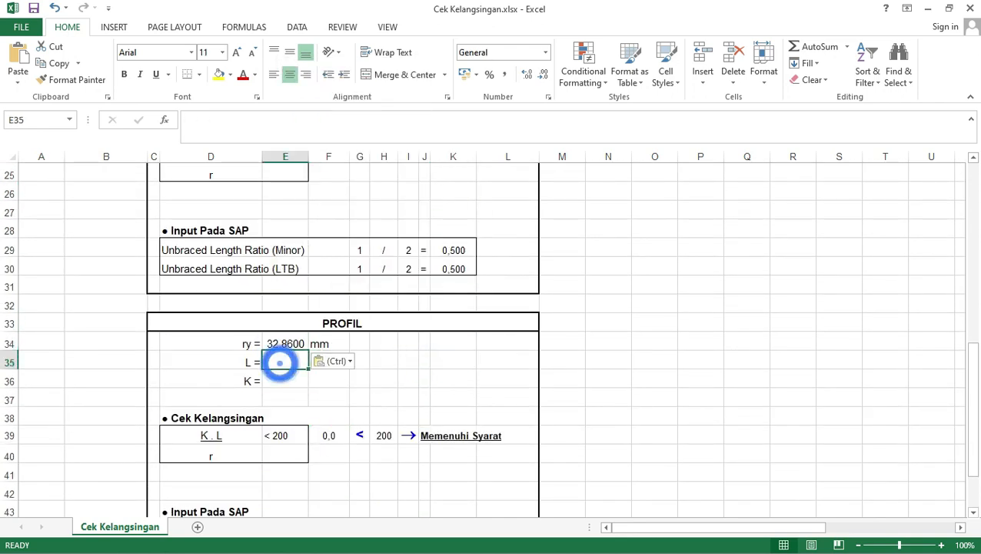
pyautogui.press('super')
pyautogui.moveTo(412, 541)
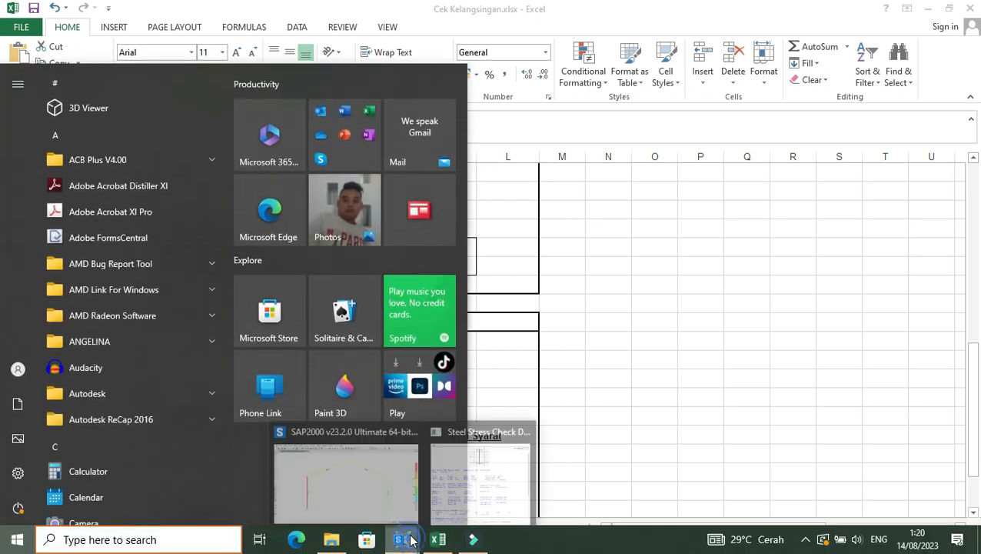
pyautogui.click(472, 483)
pyautogui.moveTo(262, 248); pyautogui.dragTo(283, 247)
pyautogui.hotkey('ctrl', 'c')
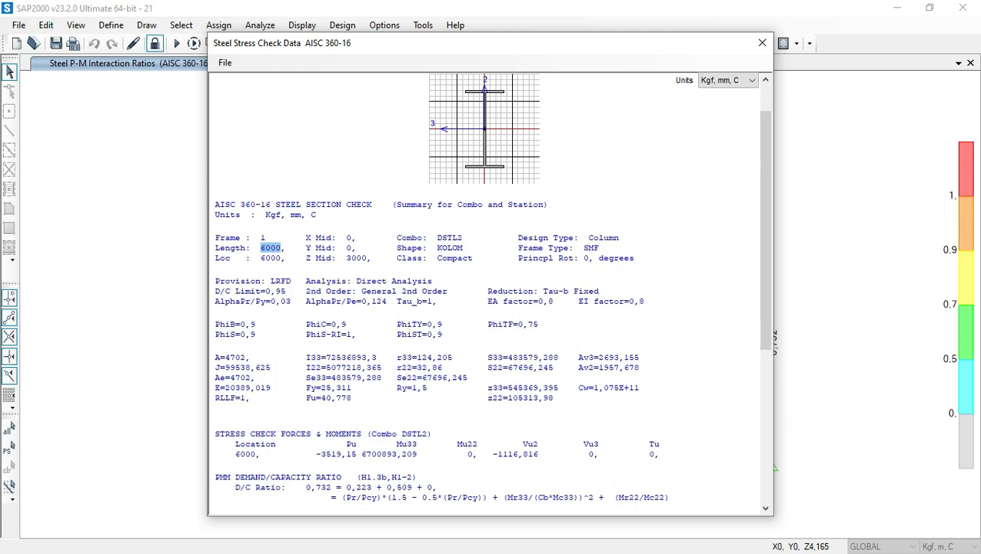
pyautogui.press('super')
pyautogui.click(442, 538)
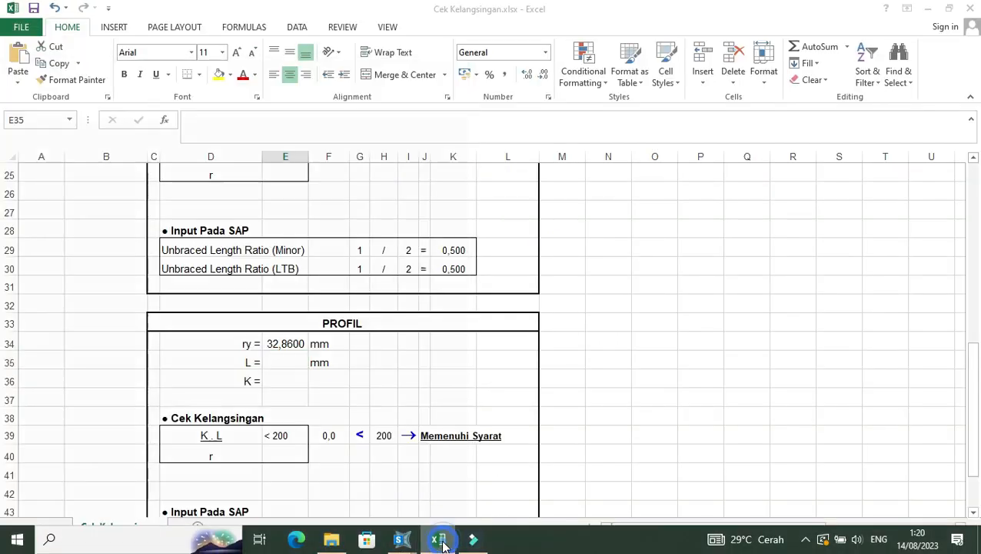
pyautogui.rightClick(298, 361)
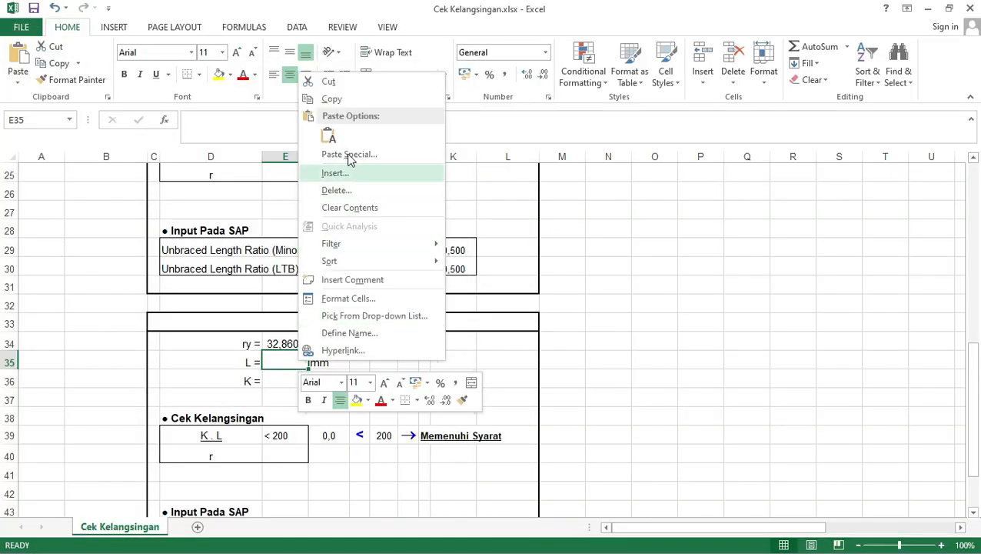
pyautogui.click(329, 135)
# Set the column's K factor to 1 in cell E36.
pyautogui.click(289, 381)
pyautogui.scroll(-1, 304, 359)
pyautogui.scroll(1, 345, 356)
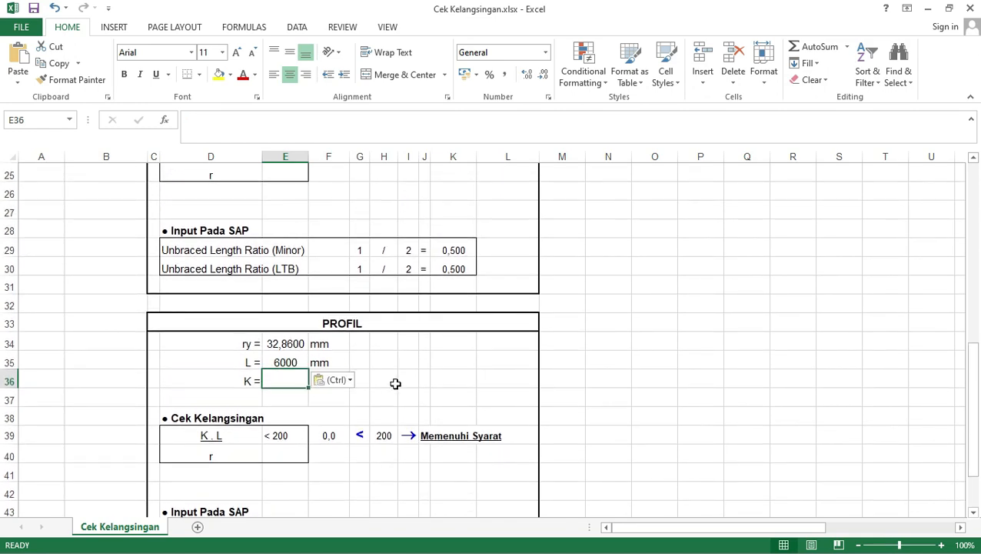
pyautogui.write('1')
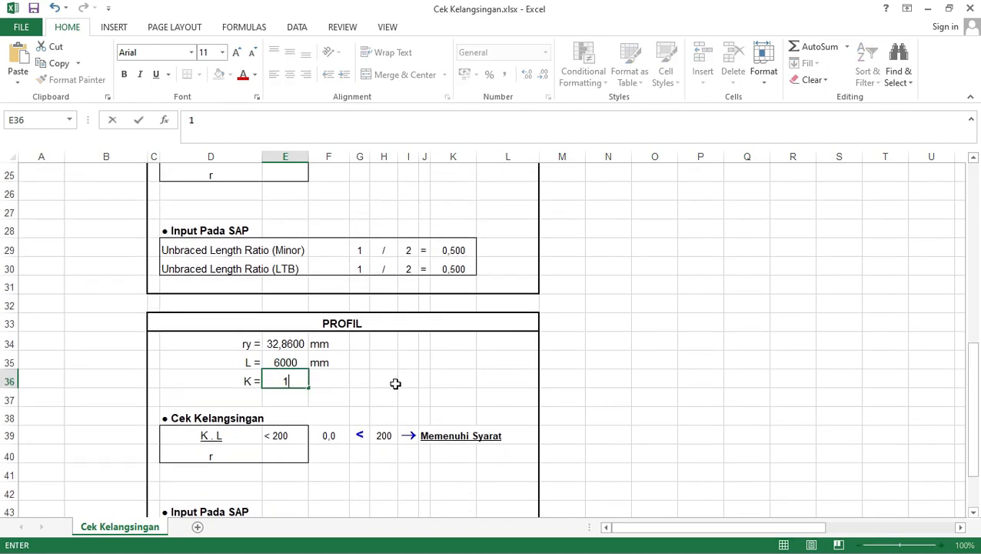
pyautogui.click(395, 383)
# Examine the column's slenderness check in row 39, including the K.L/r formula and the limit.
pyautogui.click(346, 473)
pyautogui.scroll(-1, 343, 466)
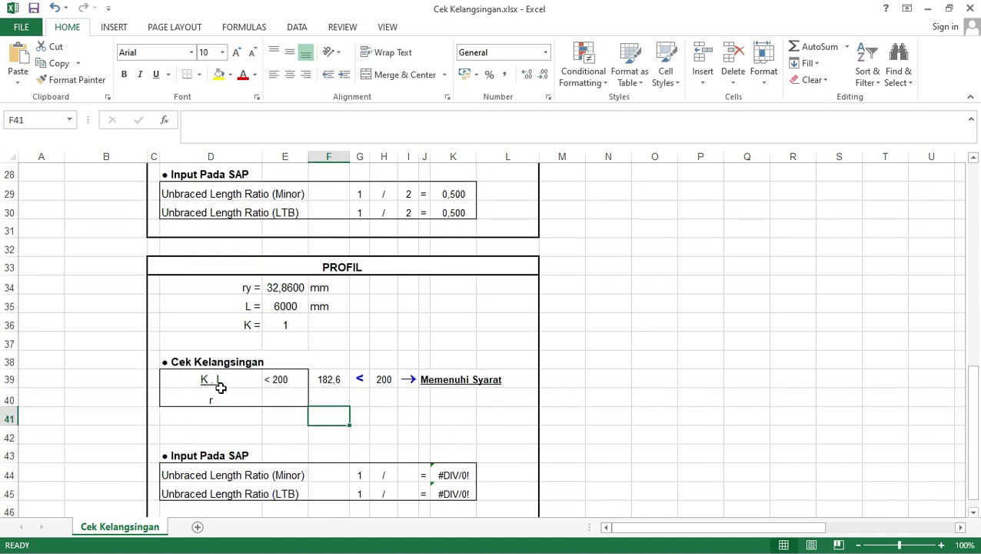
pyautogui.click(337, 381)
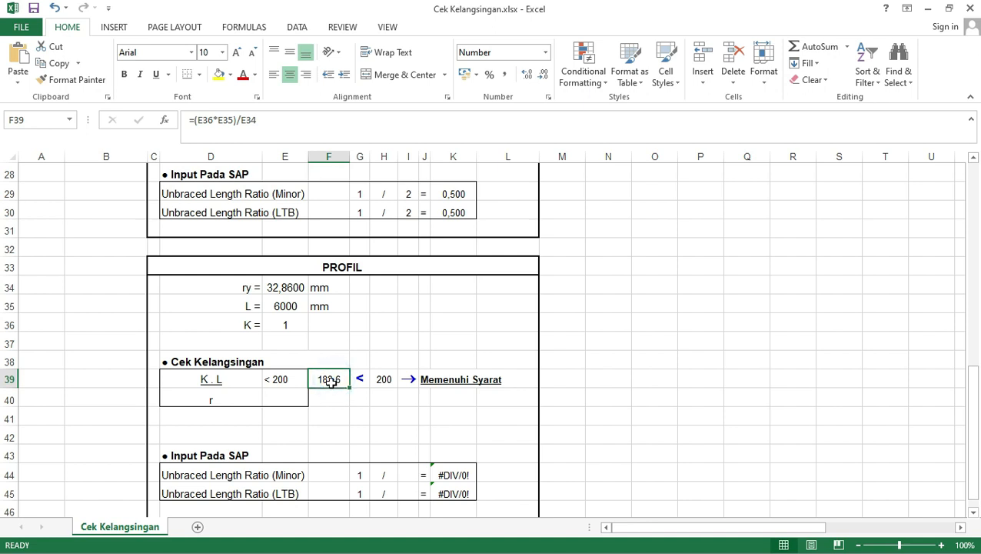
pyautogui.click(347, 411)
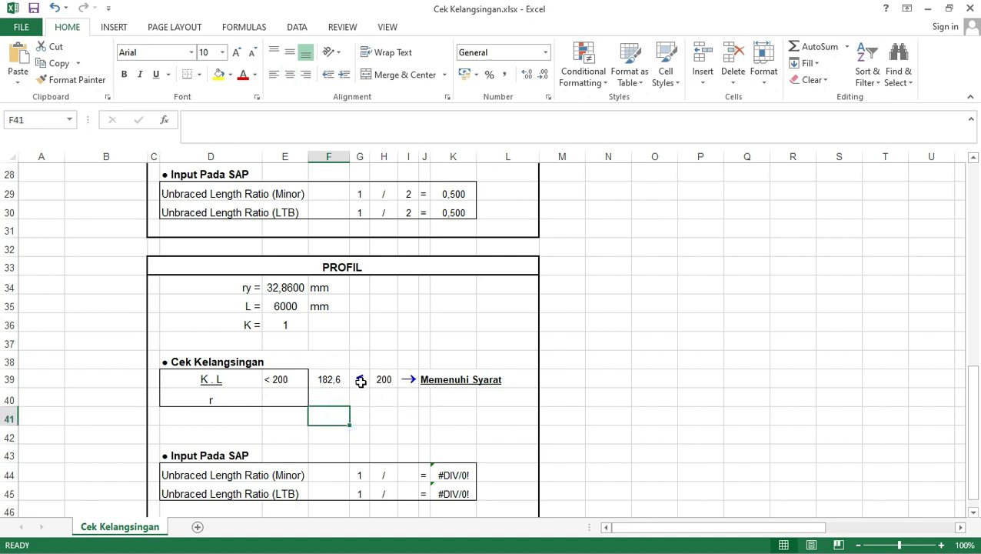
# Review the column's K.L/r result, the L value in cell E35 and the unbraced length ratio rows under Input Pada SAP.
pyautogui.click(334, 379)
pyautogui.click(291, 306)
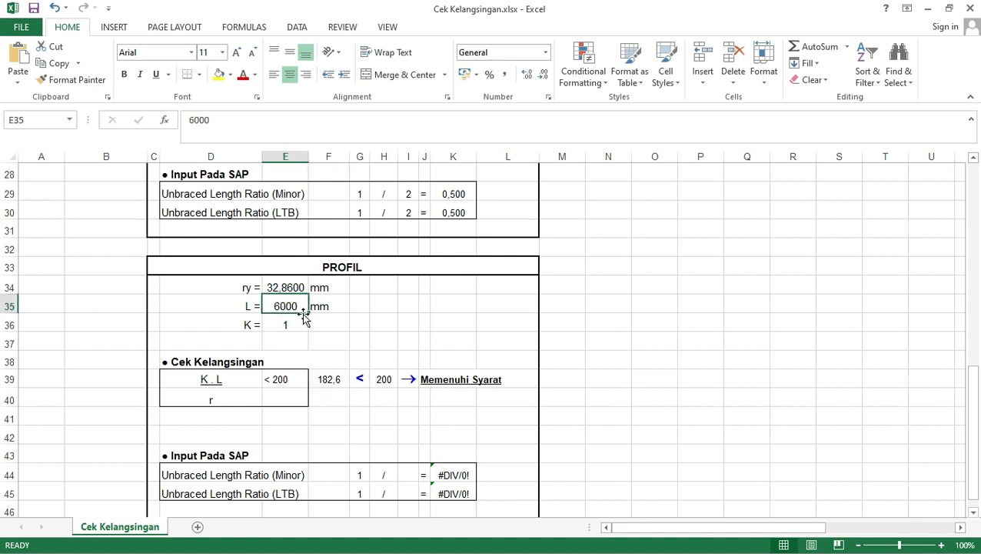
pyautogui.click(397, 419)
pyautogui.click(299, 306)
pyautogui.scroll(-1, 411, 382)
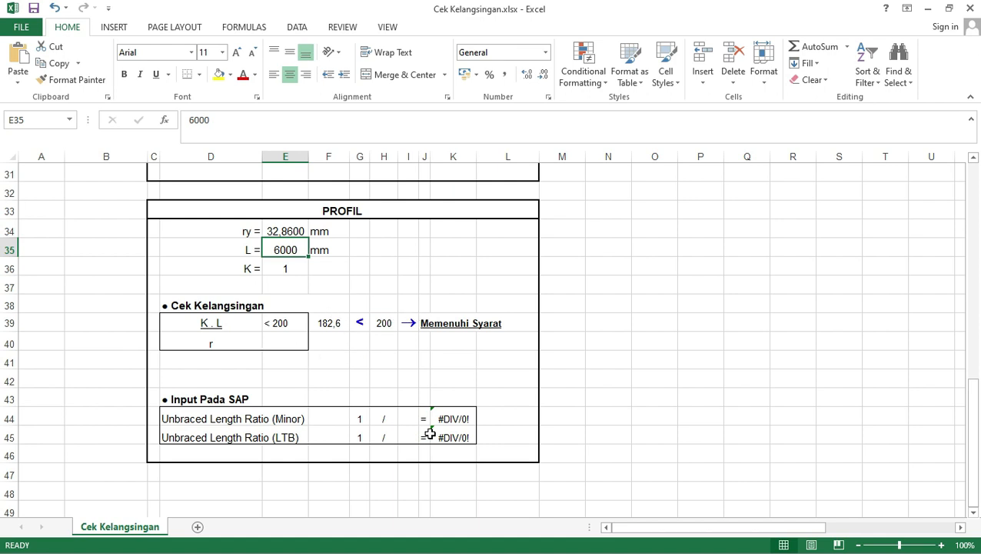
# Switch to SAP2000 and close the column's Steel Stress Check Data and Steel Stress Check Information windows without changes.
pyautogui.press('super')
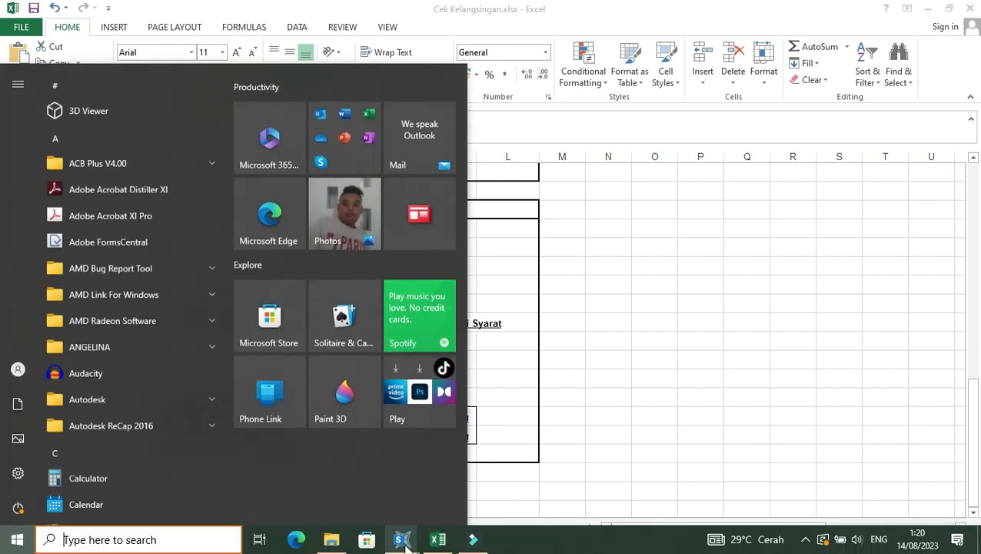
pyautogui.moveTo(401, 538)
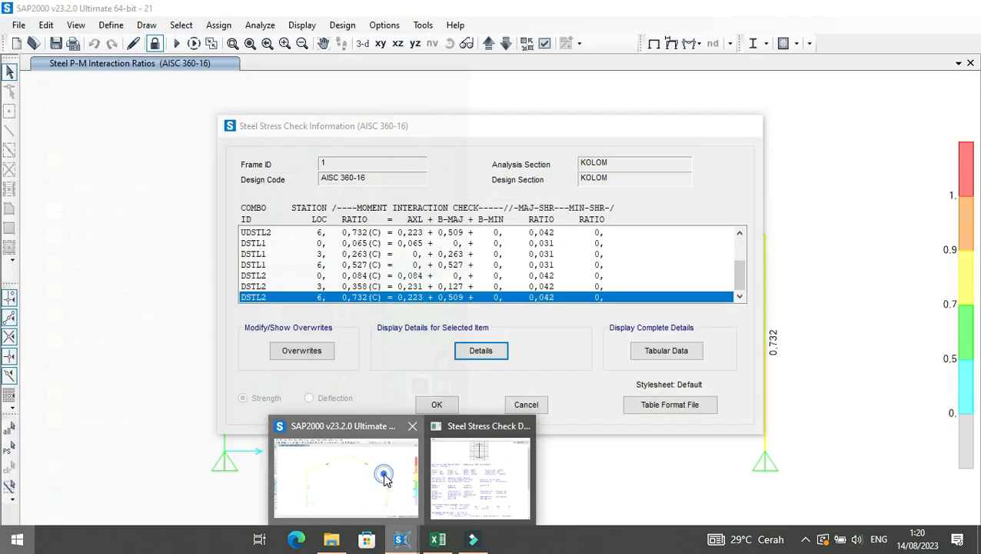
pyautogui.click(480, 476)
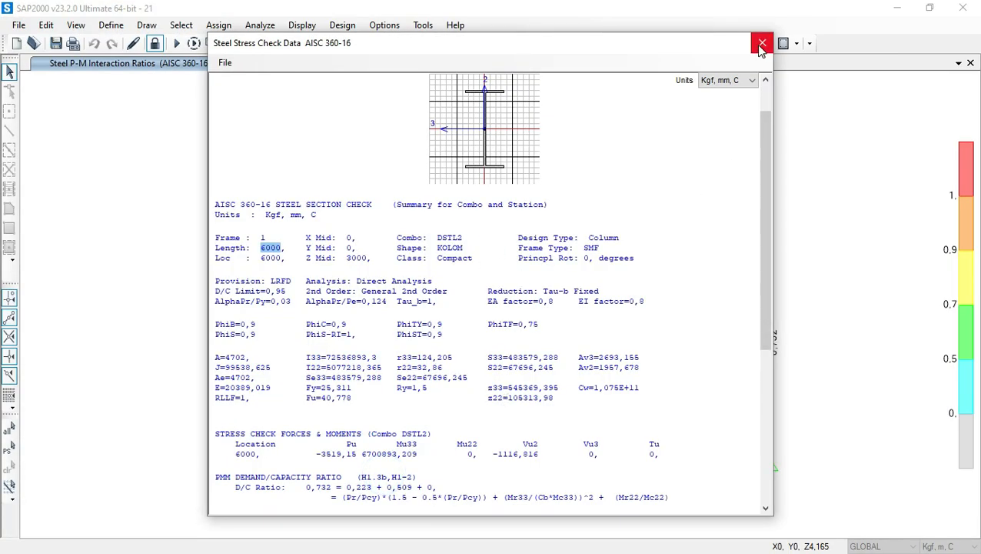
pyautogui.click(762, 43)
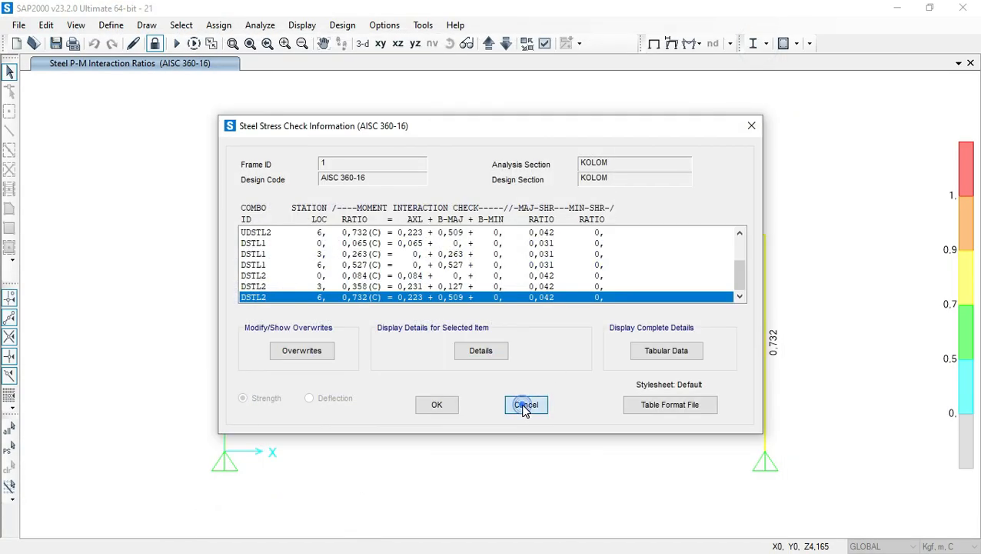
pyautogui.click(526, 405)
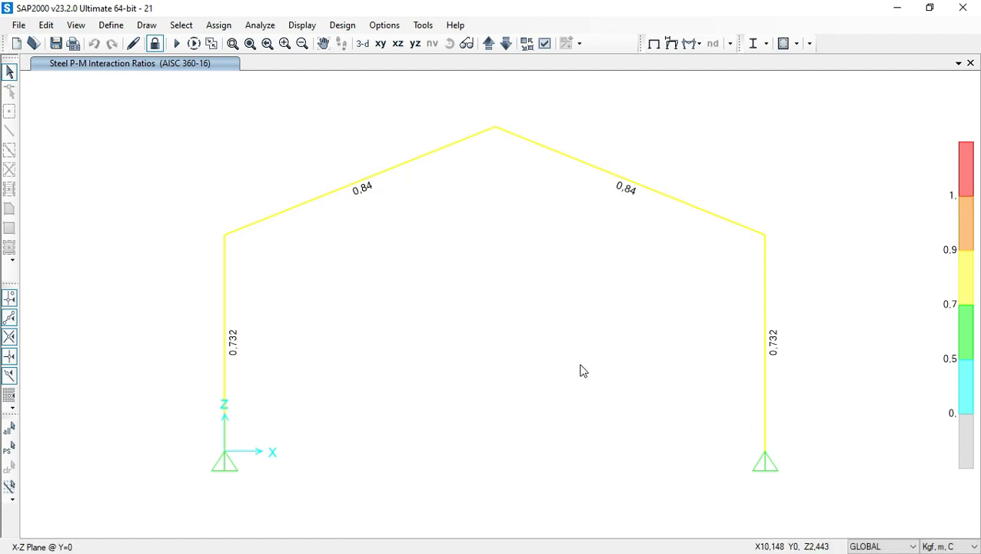
pyautogui.press('F4')
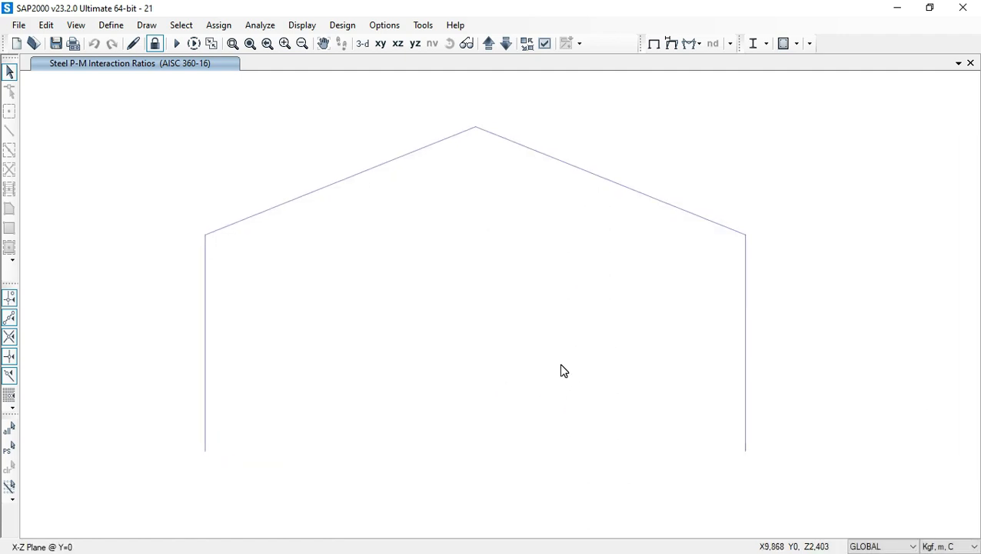